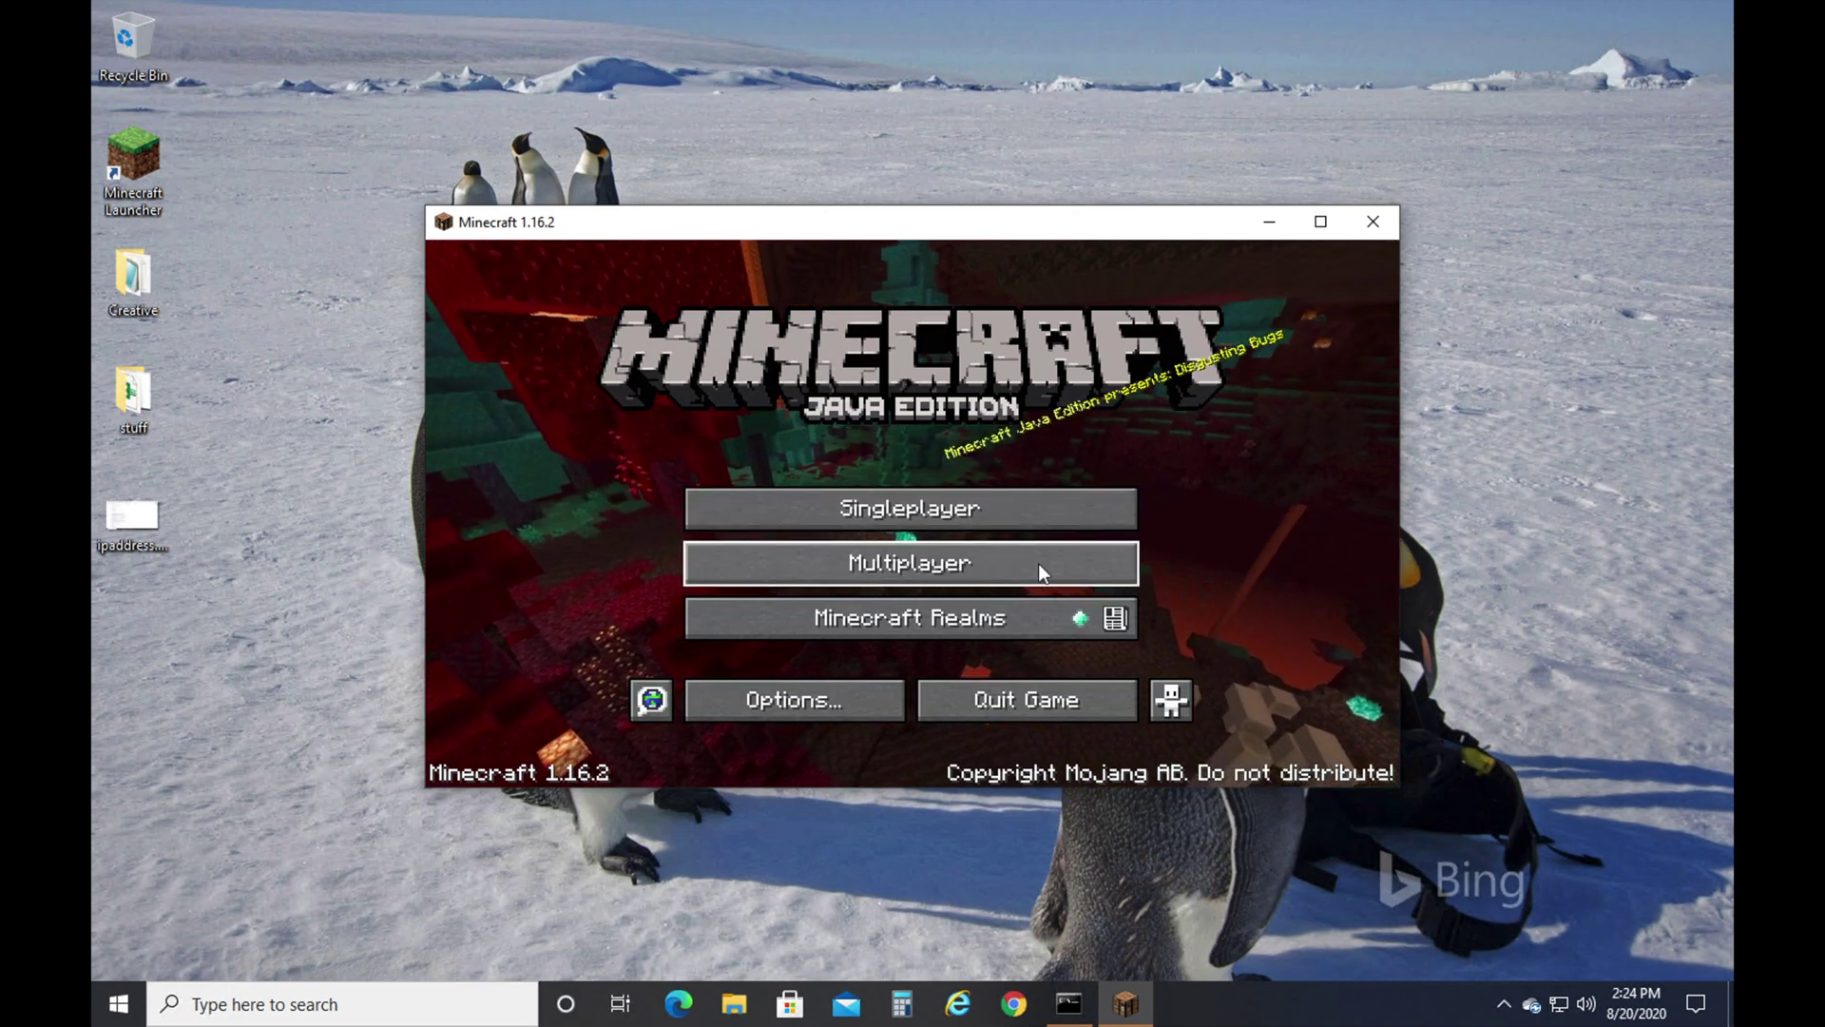
# - Try to join the Creative local multiplayer server with release 1.16.2, and close the game
pyautogui.click(951, 561)
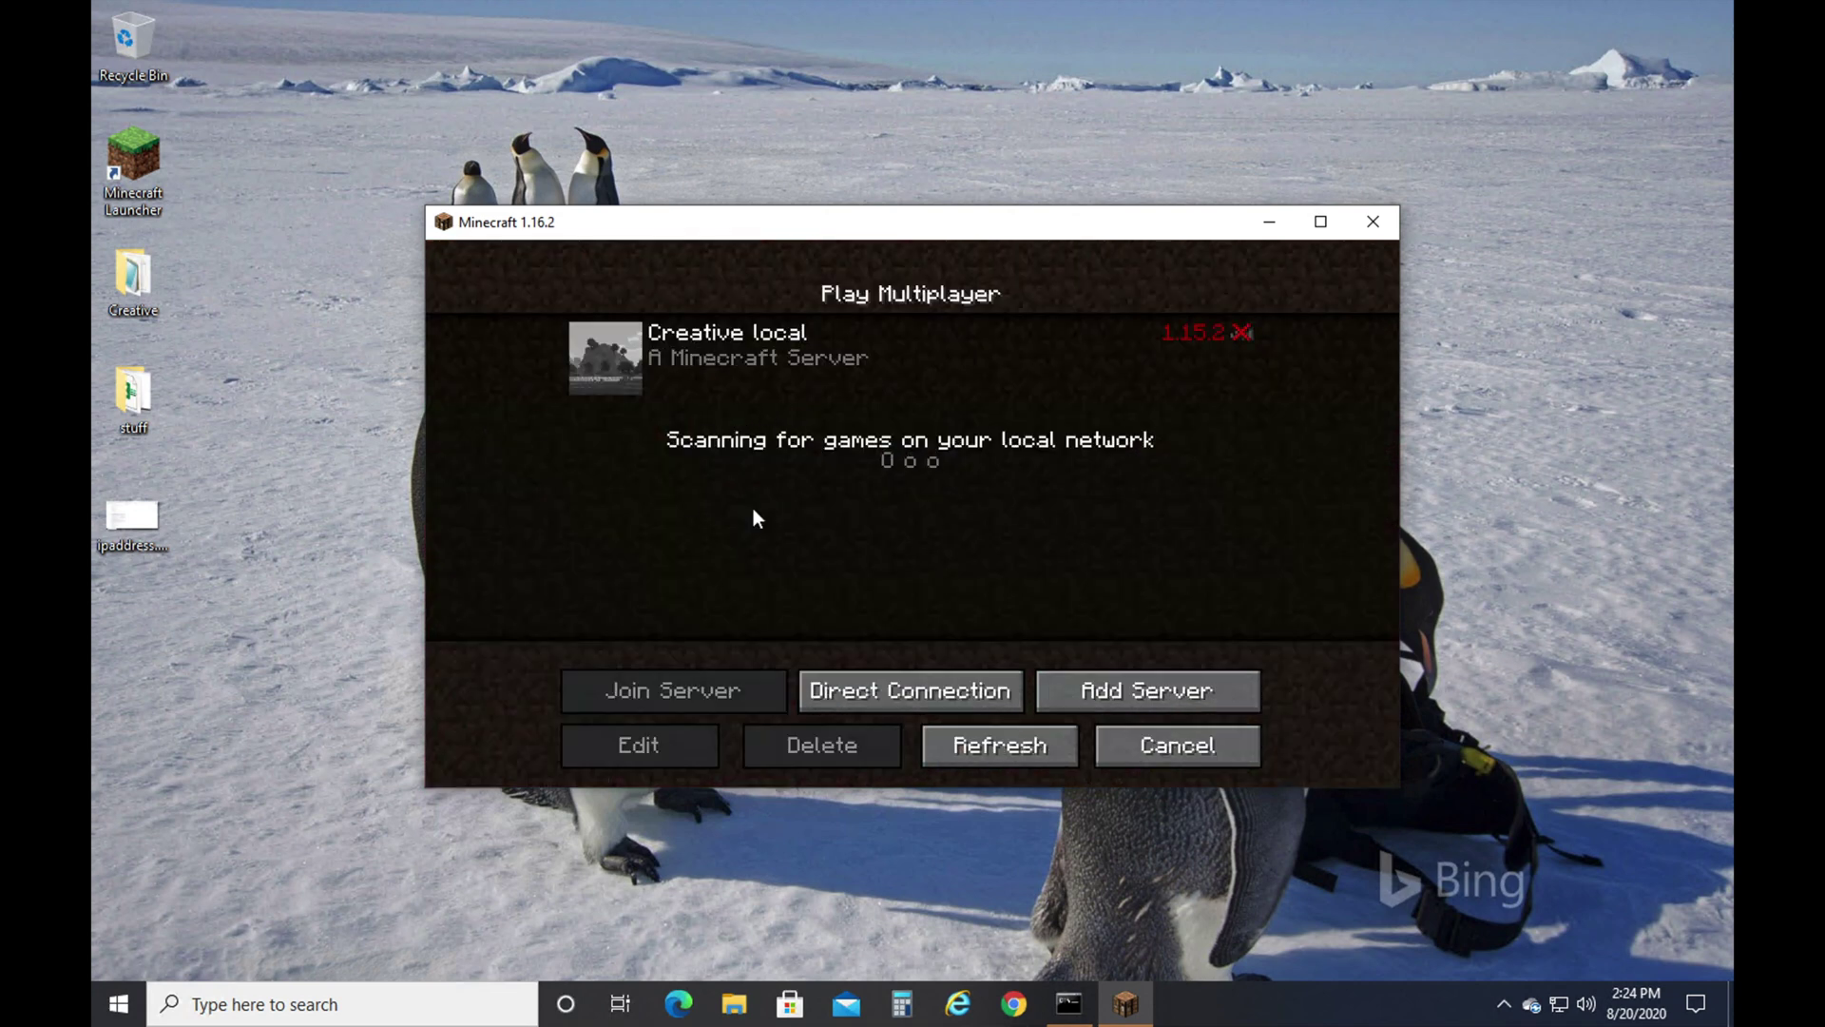
pyautogui.moveTo(812, 361)
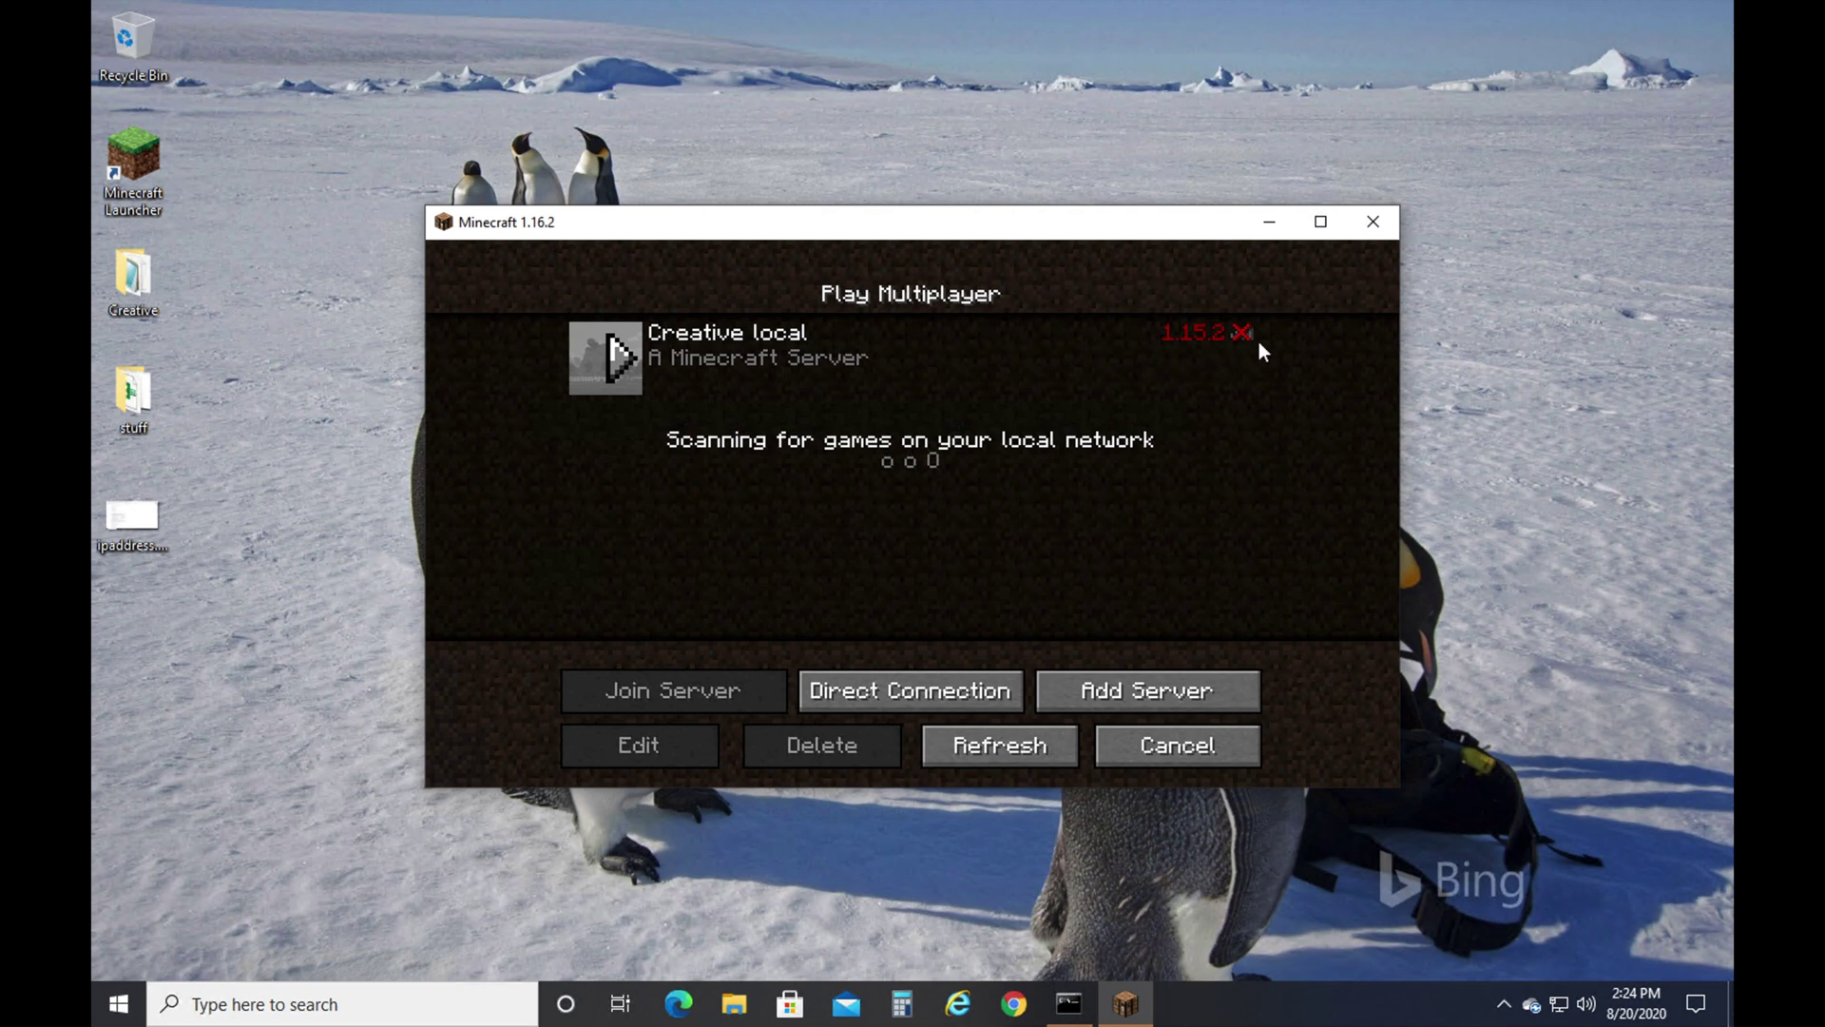
pyautogui.doubleClick(1011, 359)
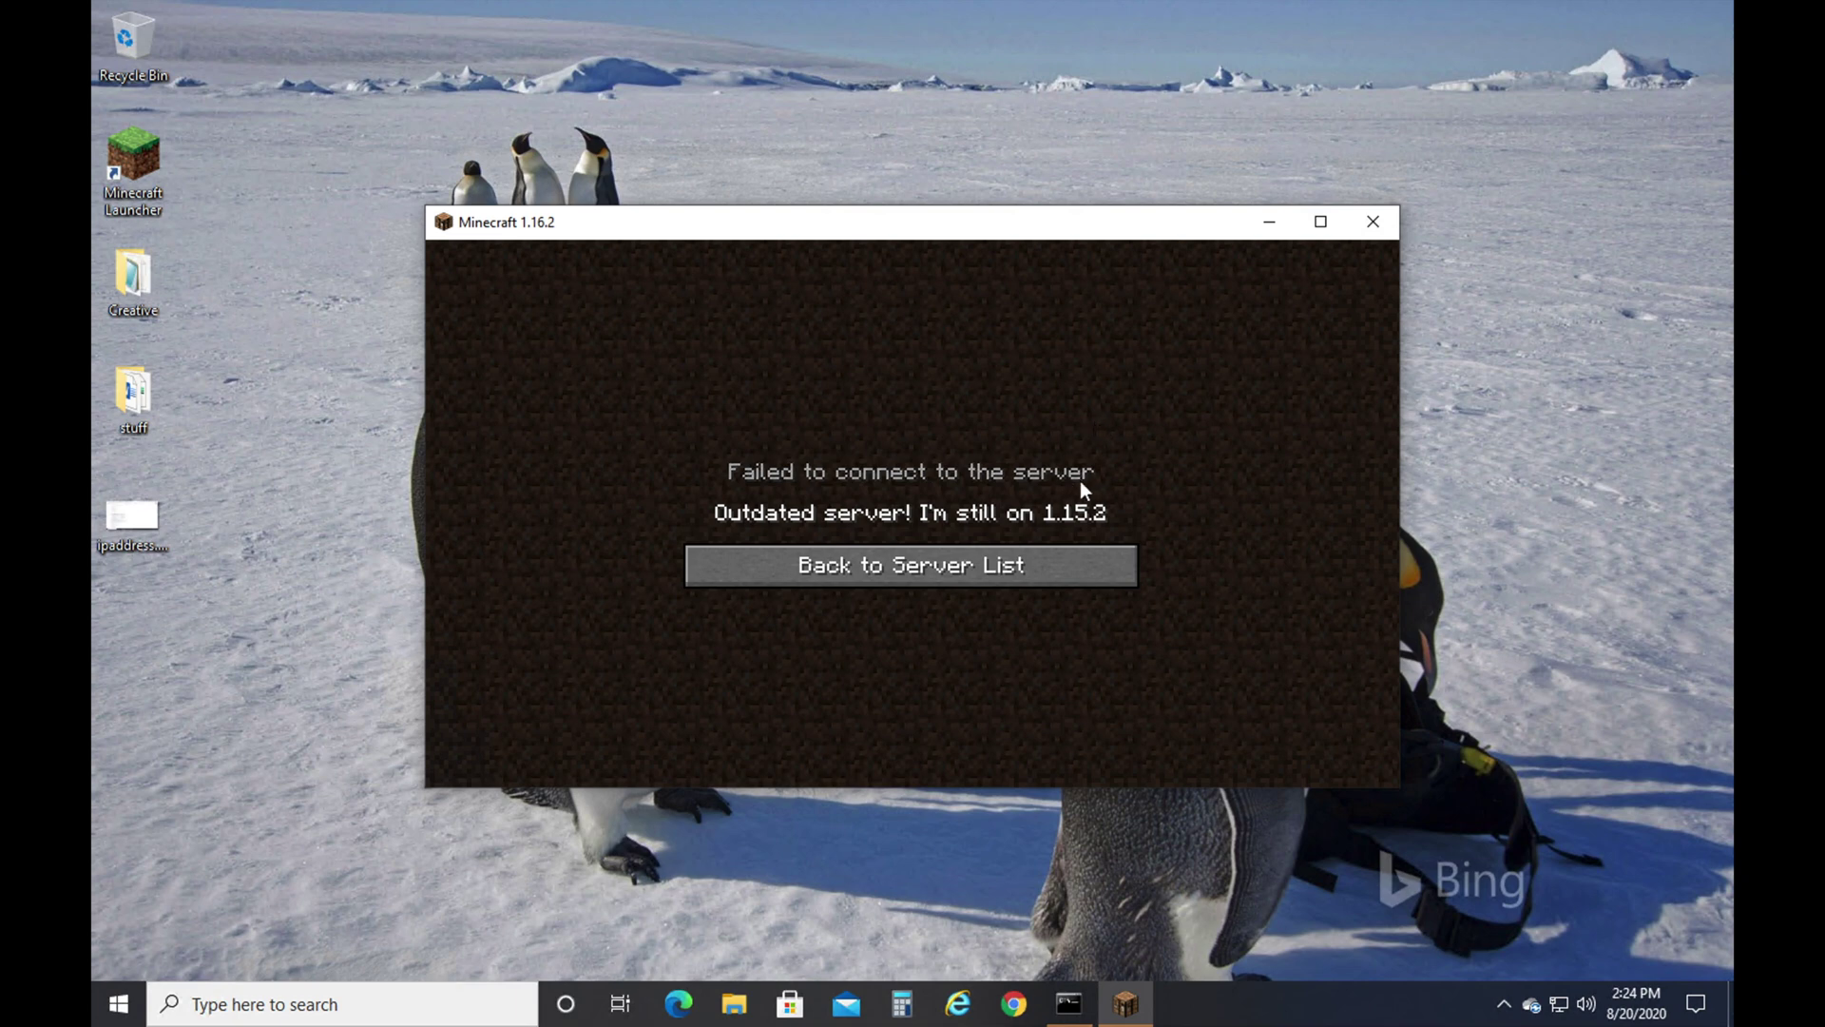
pyautogui.click(1022, 570)
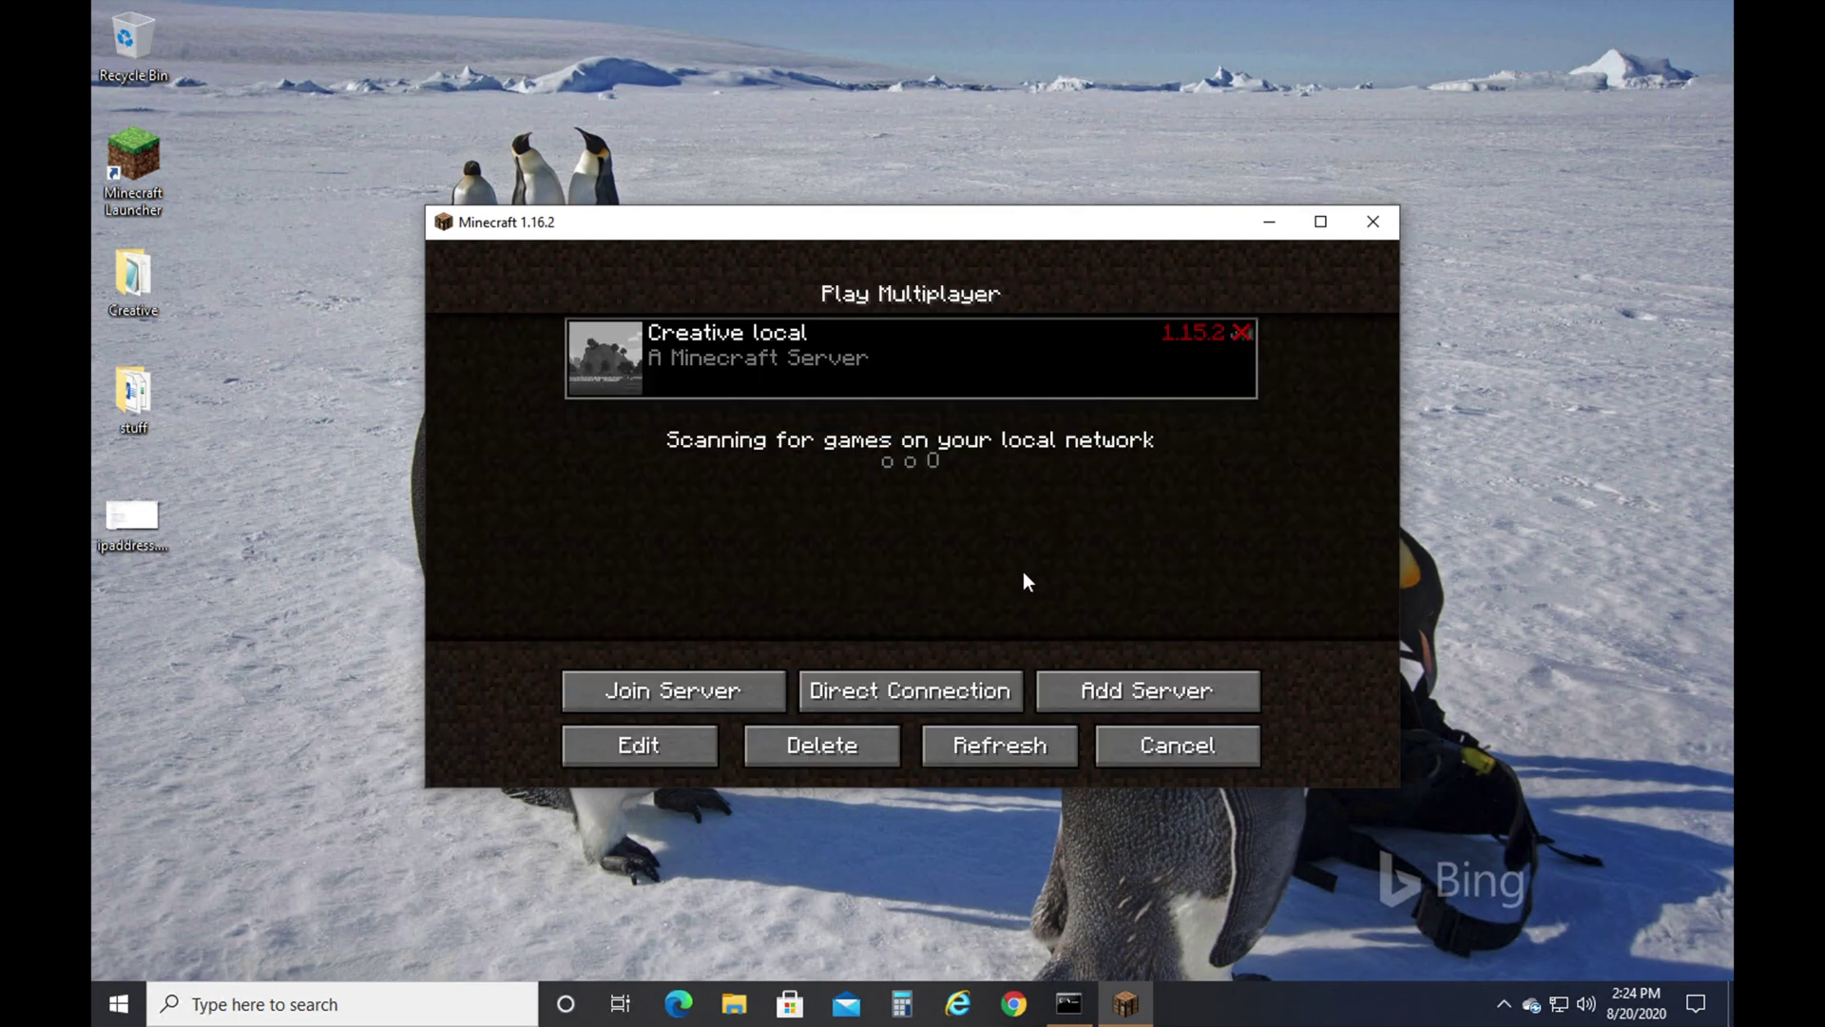
pyautogui.click(1372, 223)
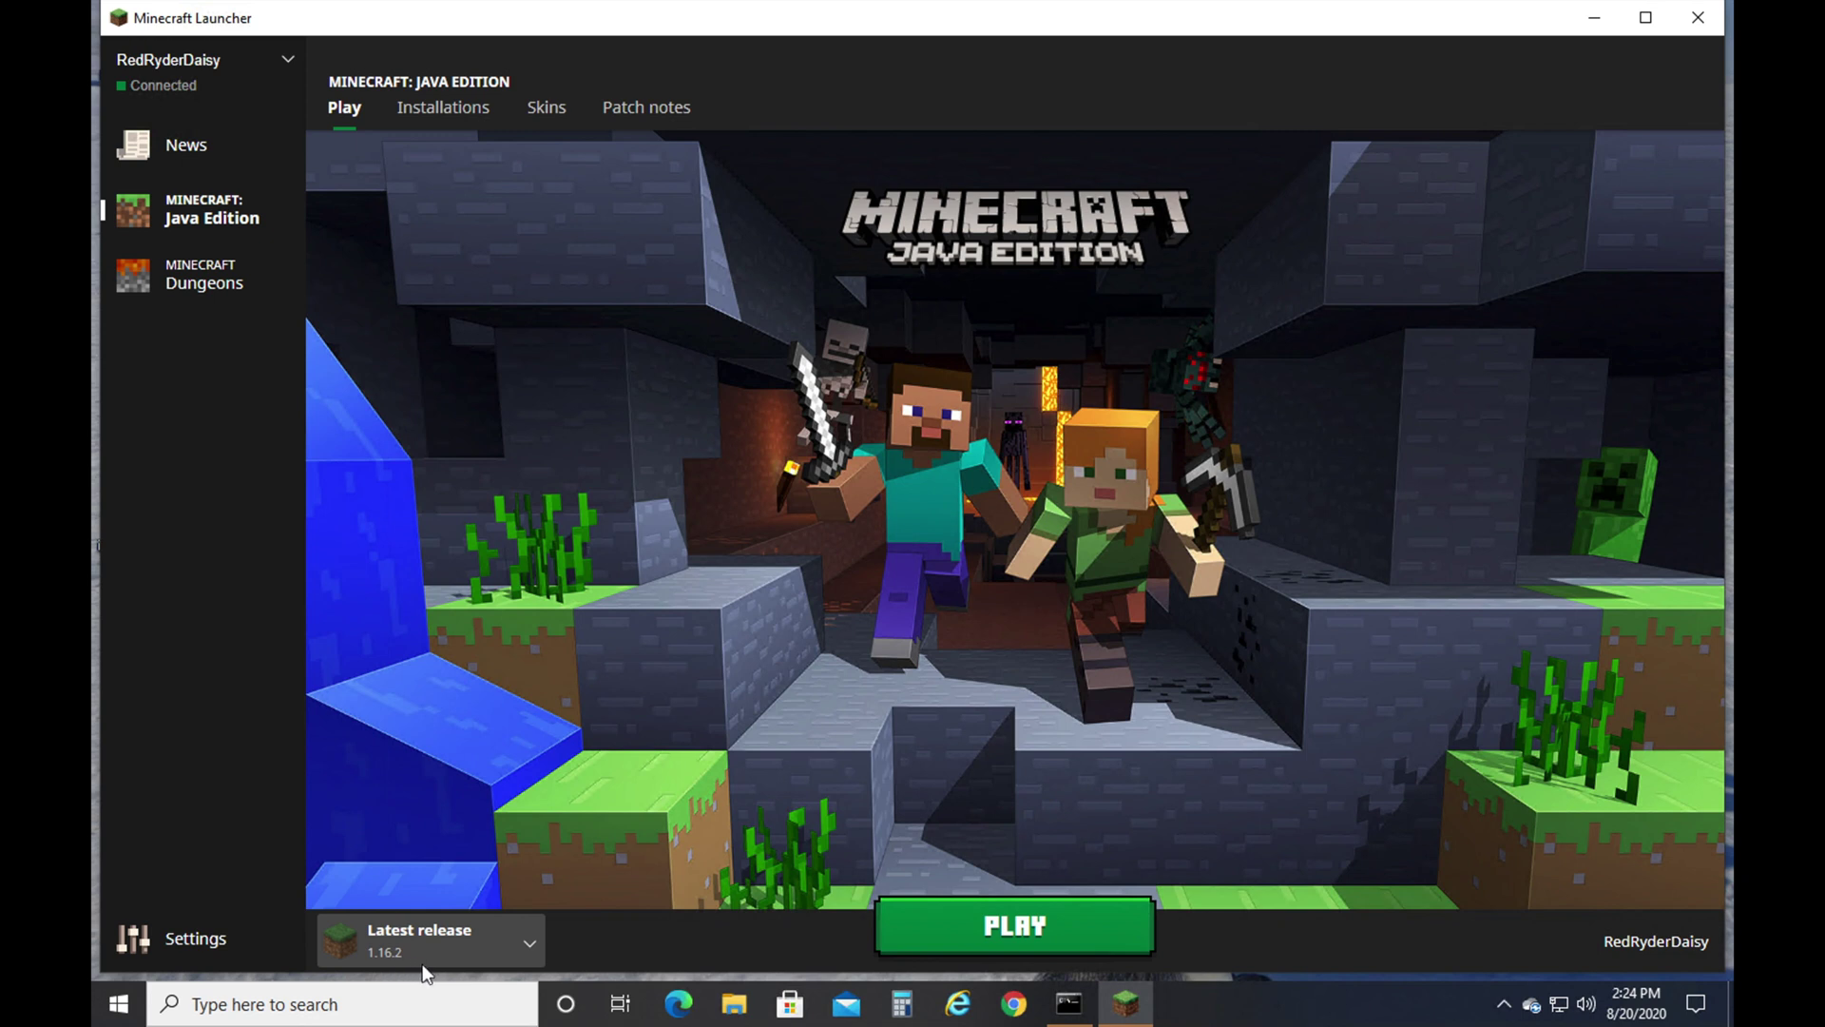
# - Create a new launcher installation named "friend server" that uses release 1.15.2
pyautogui.click(529, 943)
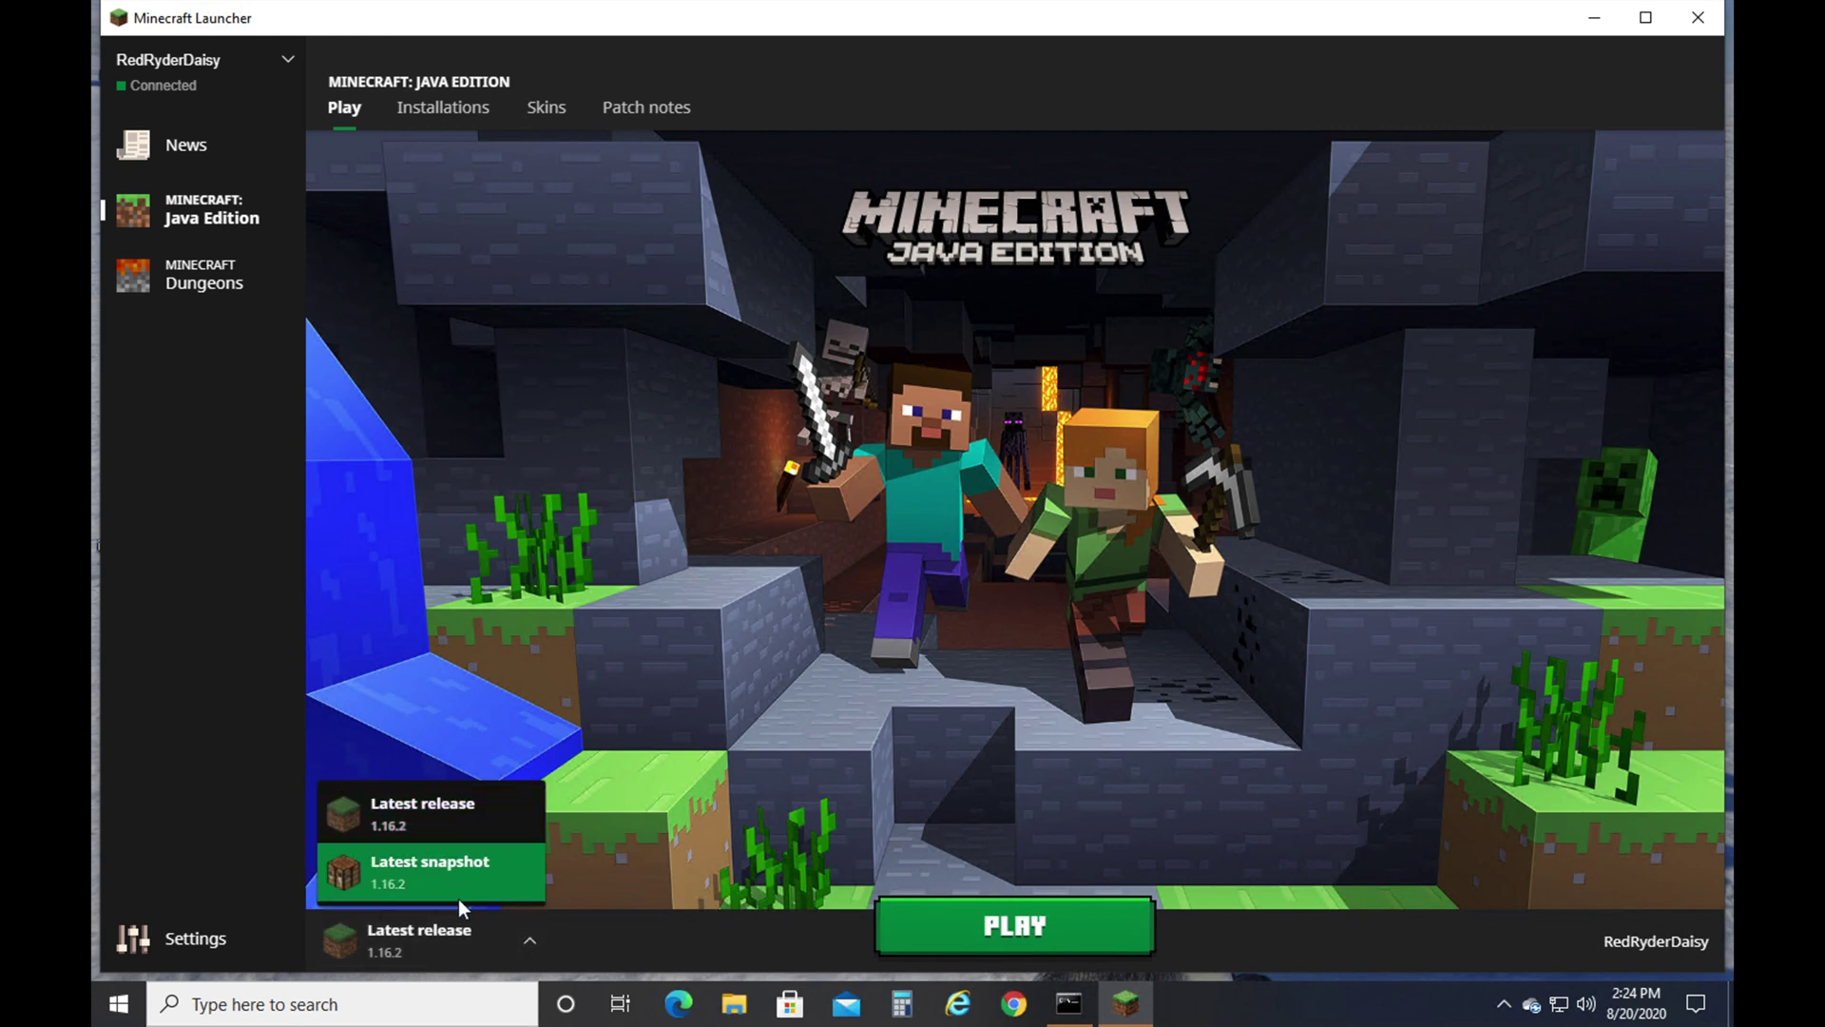
pyautogui.click(445, 109)
pyautogui.click(559, 166)
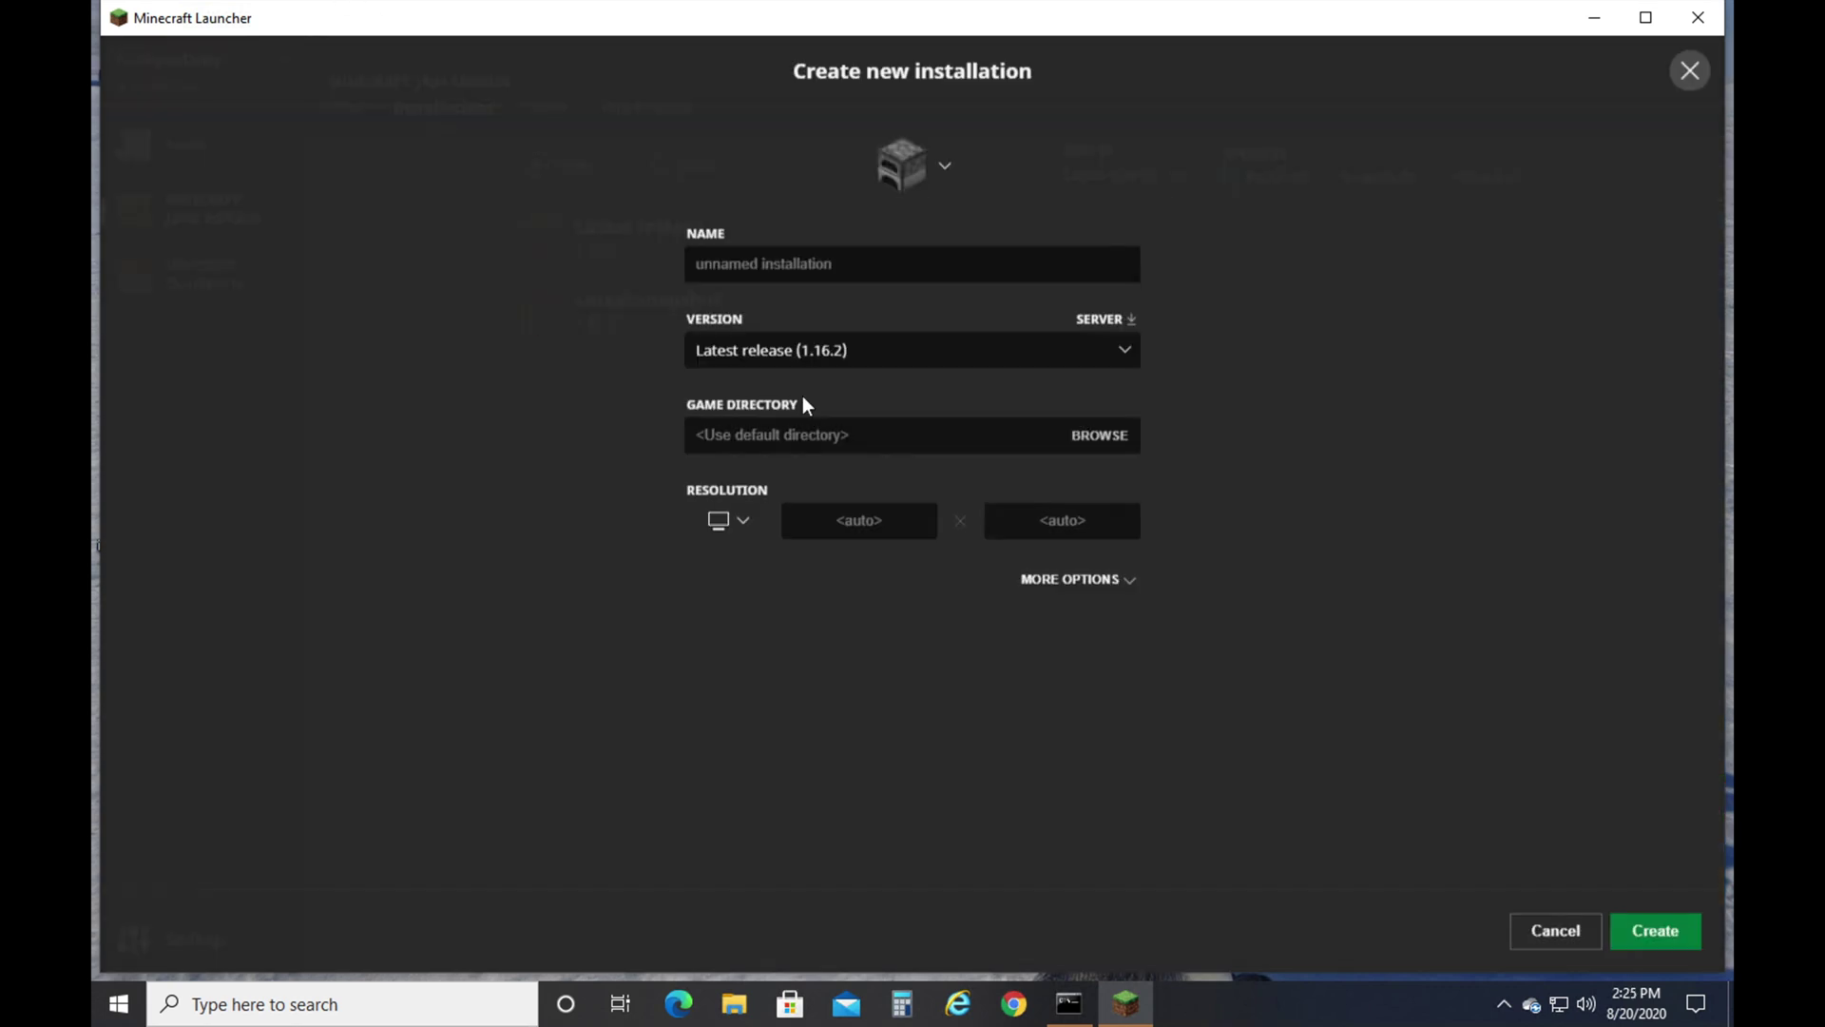
pyautogui.click(835, 362)
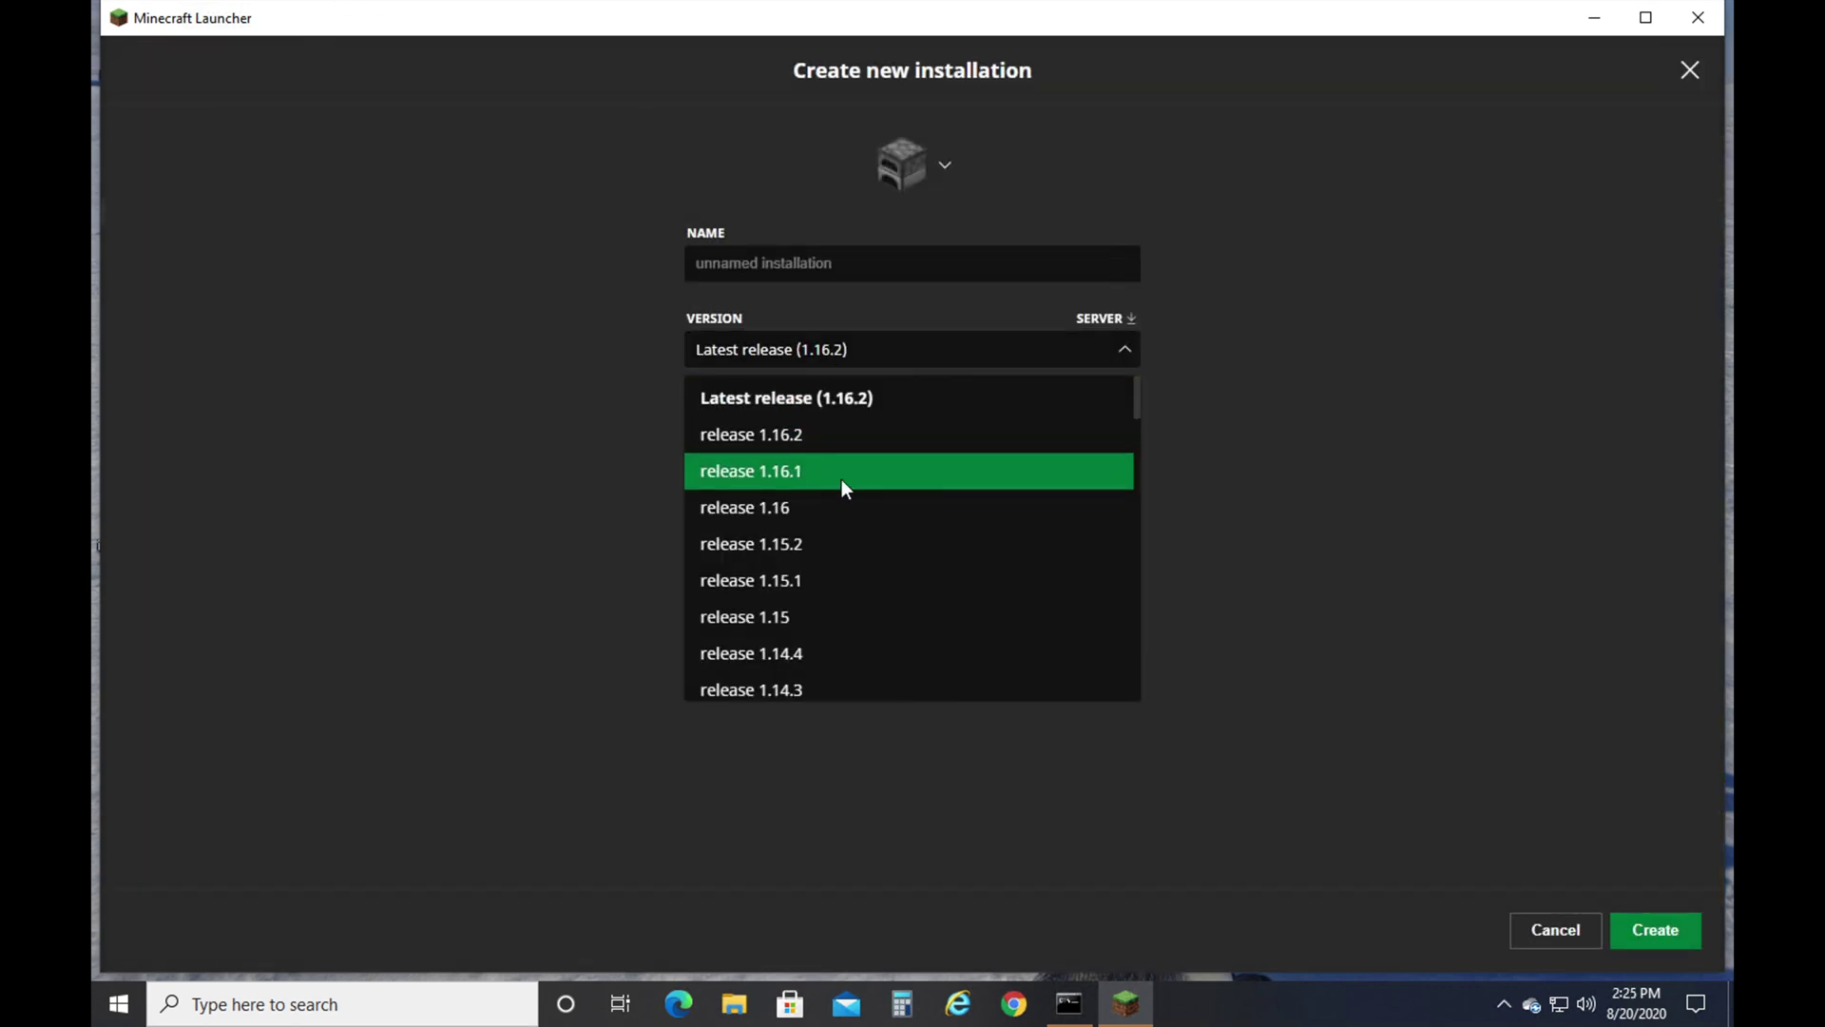
pyautogui.click(815, 545)
pyautogui.click(824, 265)
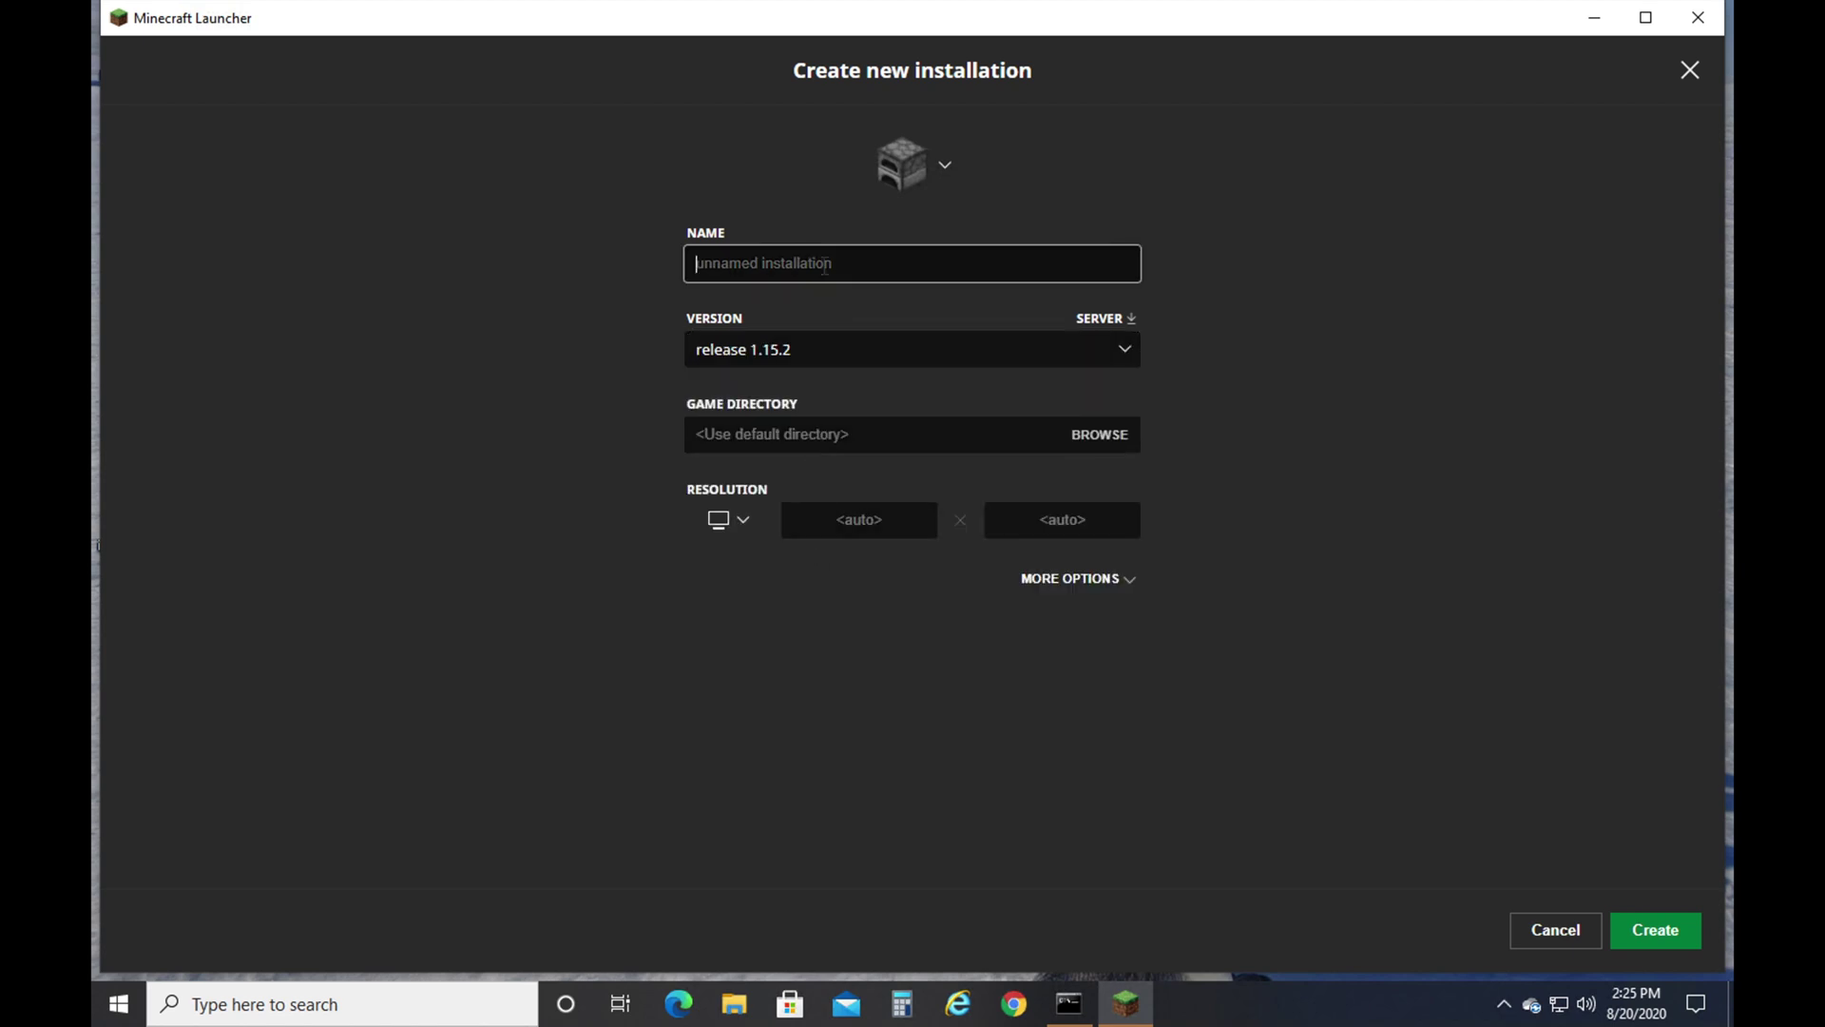
pyautogui.write('friend server')
pyautogui.click(1651, 929)
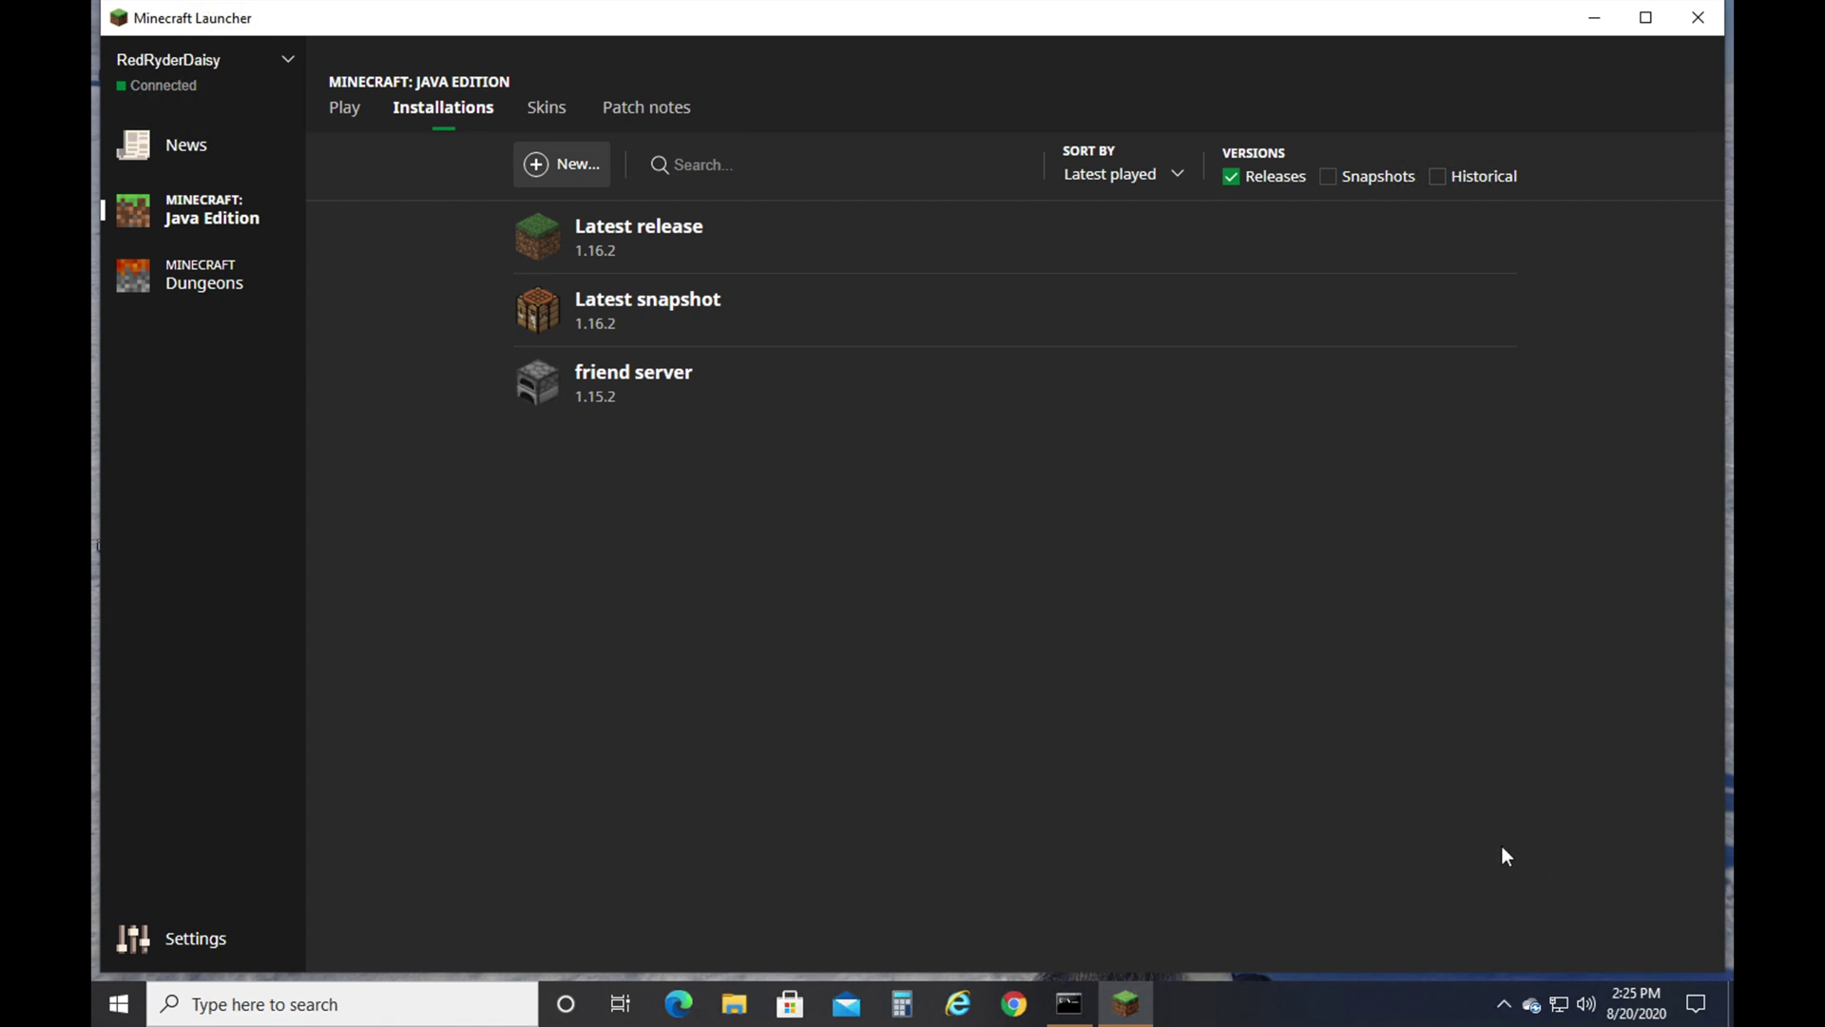
# - Select the friend server installation in the launcher and start the game with it
pyautogui.click(352, 112)
pyautogui.click(521, 928)
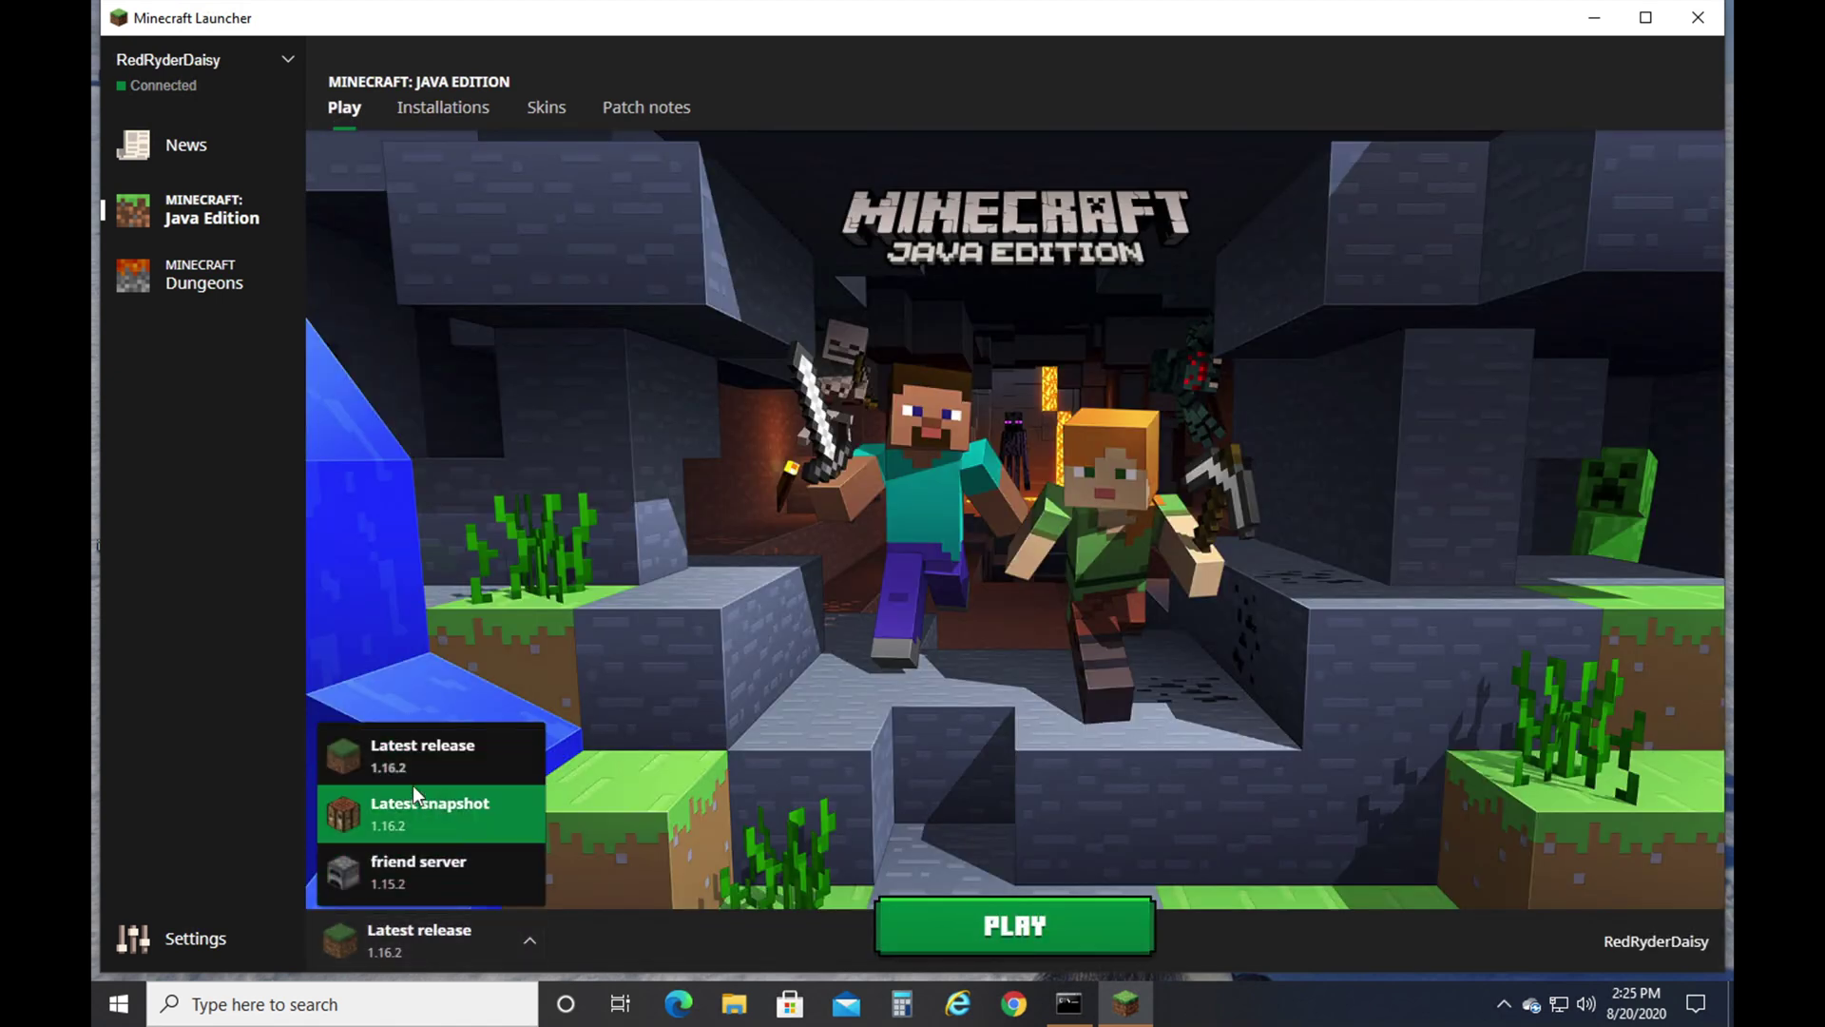
pyautogui.click(433, 869)
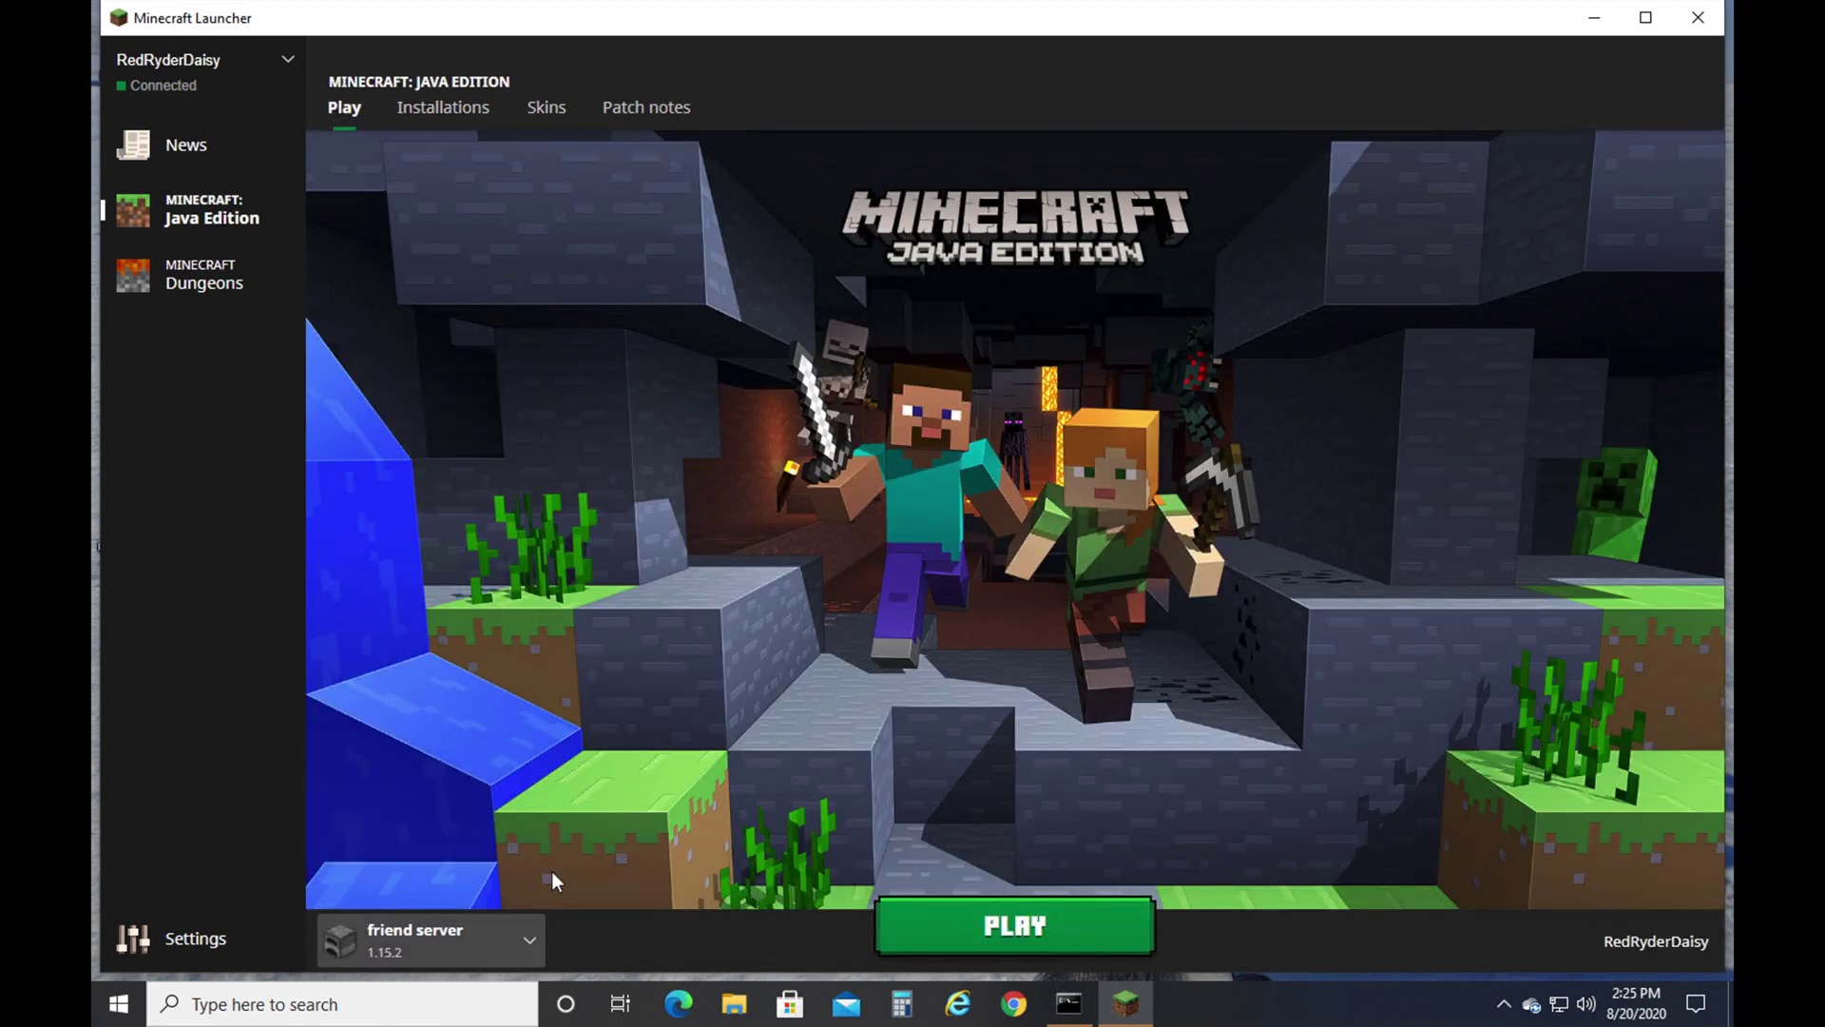
pyautogui.click(989, 912)
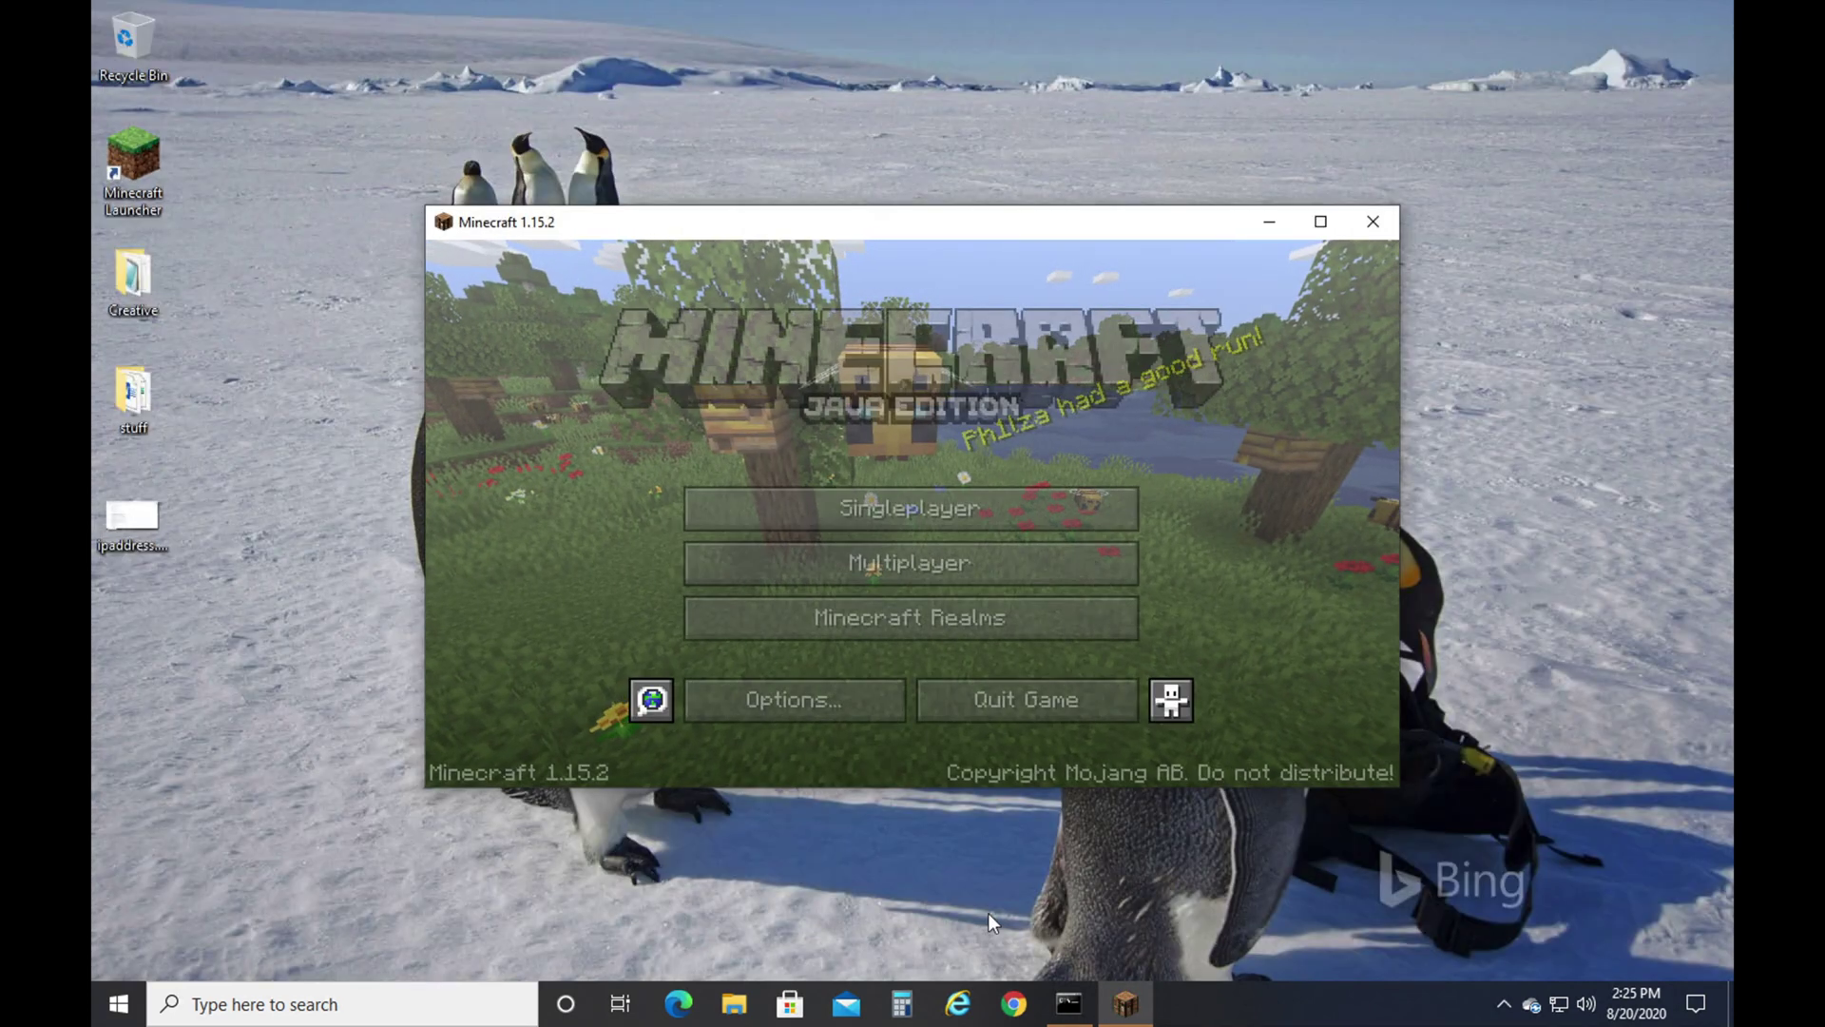
# - Open the Creative local multiplayer server's info for editing and view the public IP address in ipaddress.png
pyautogui.click(974, 563)
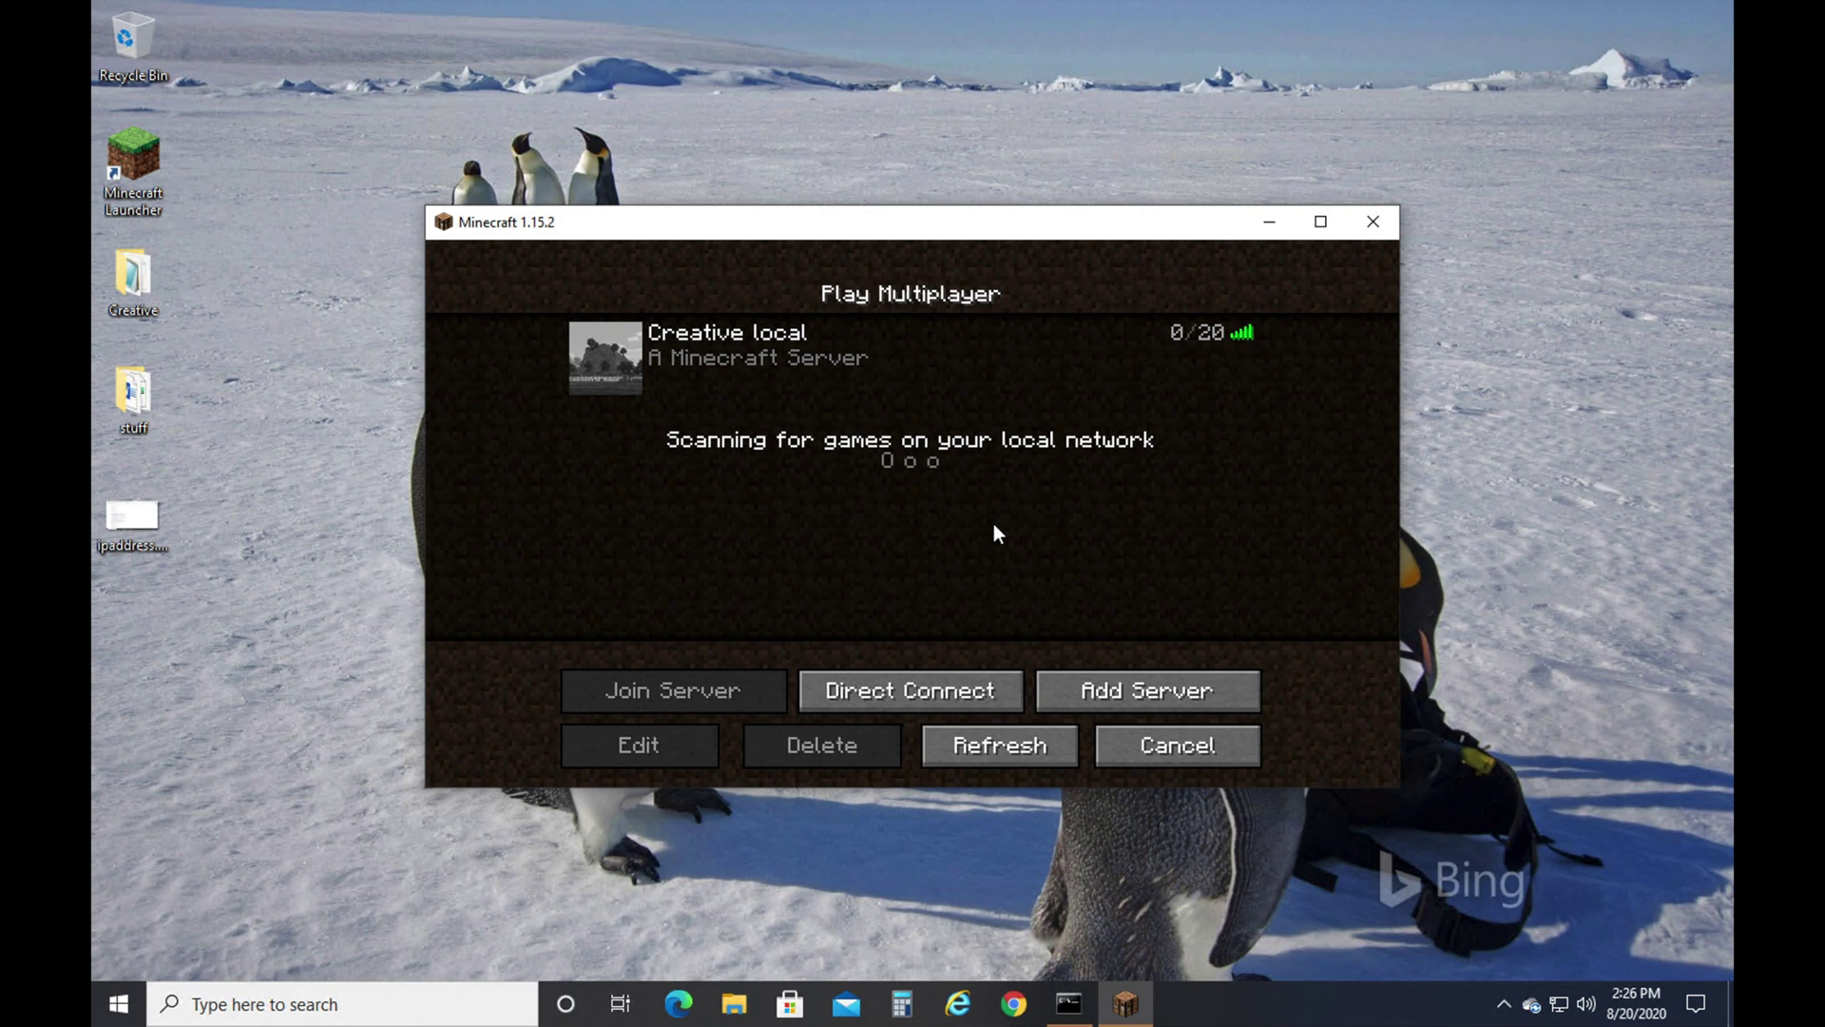
pyautogui.click(932, 362)
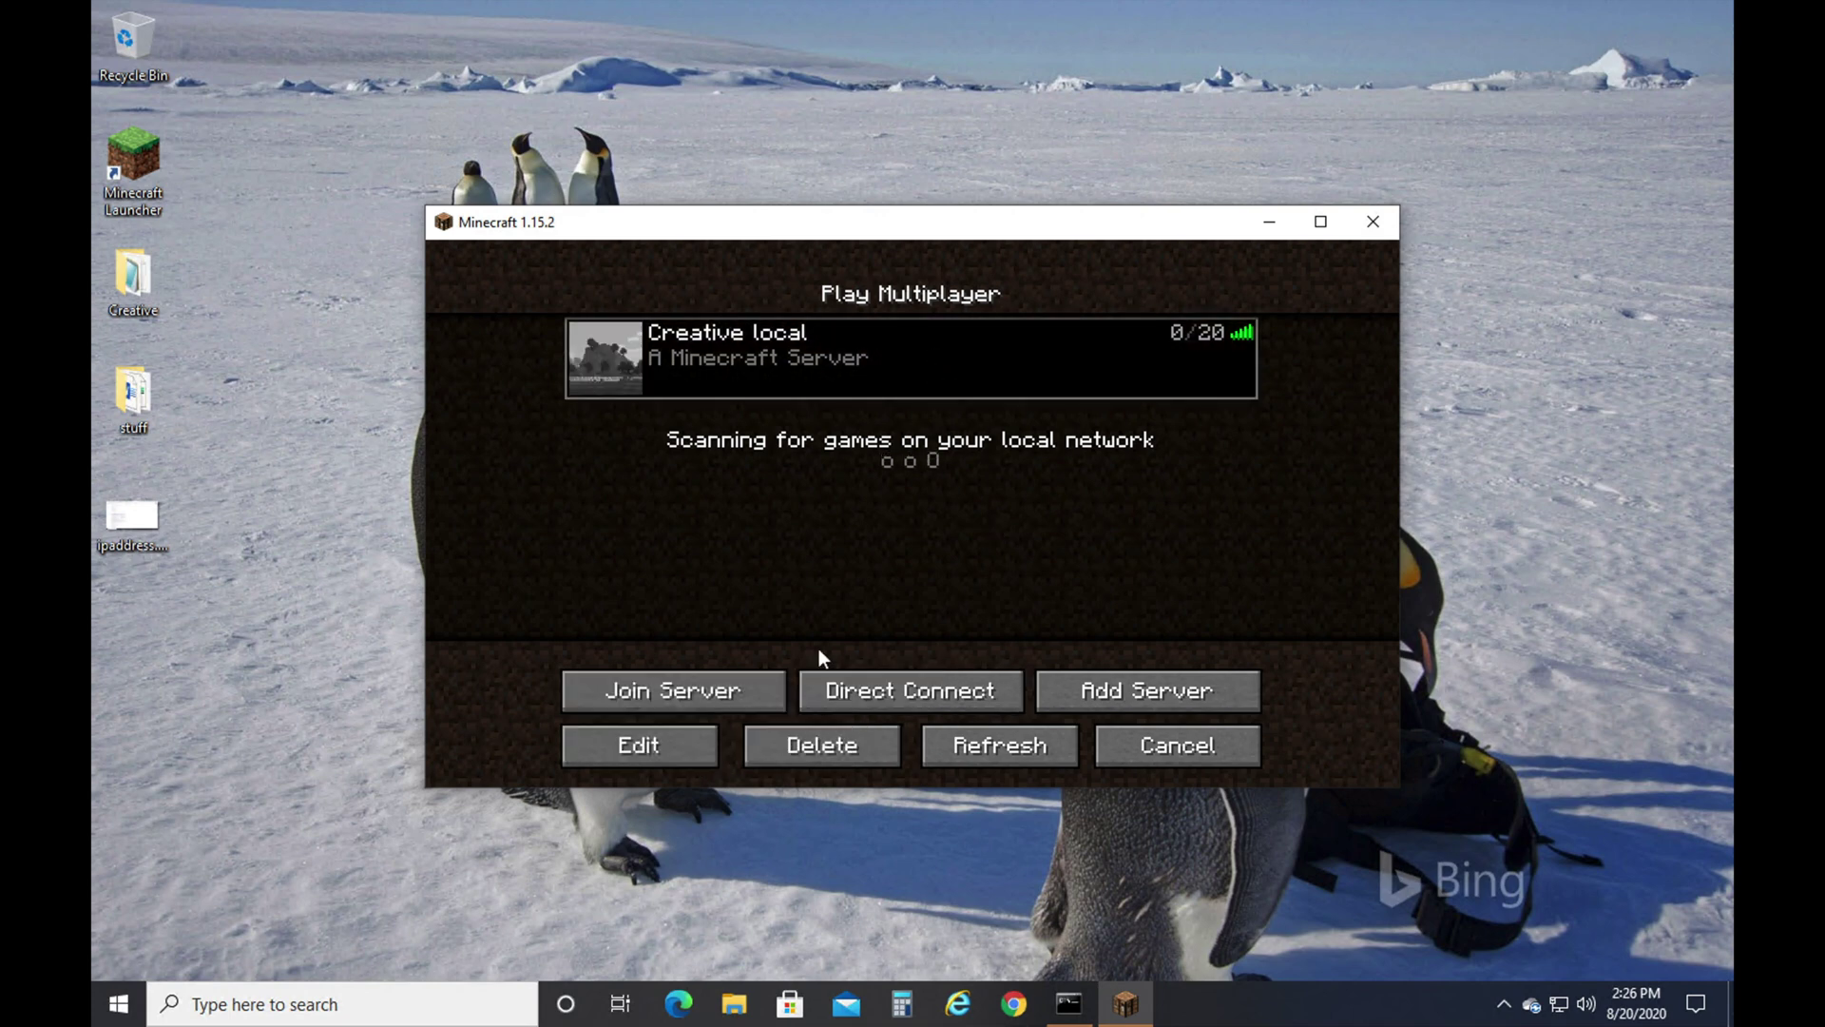
pyautogui.click(688, 748)
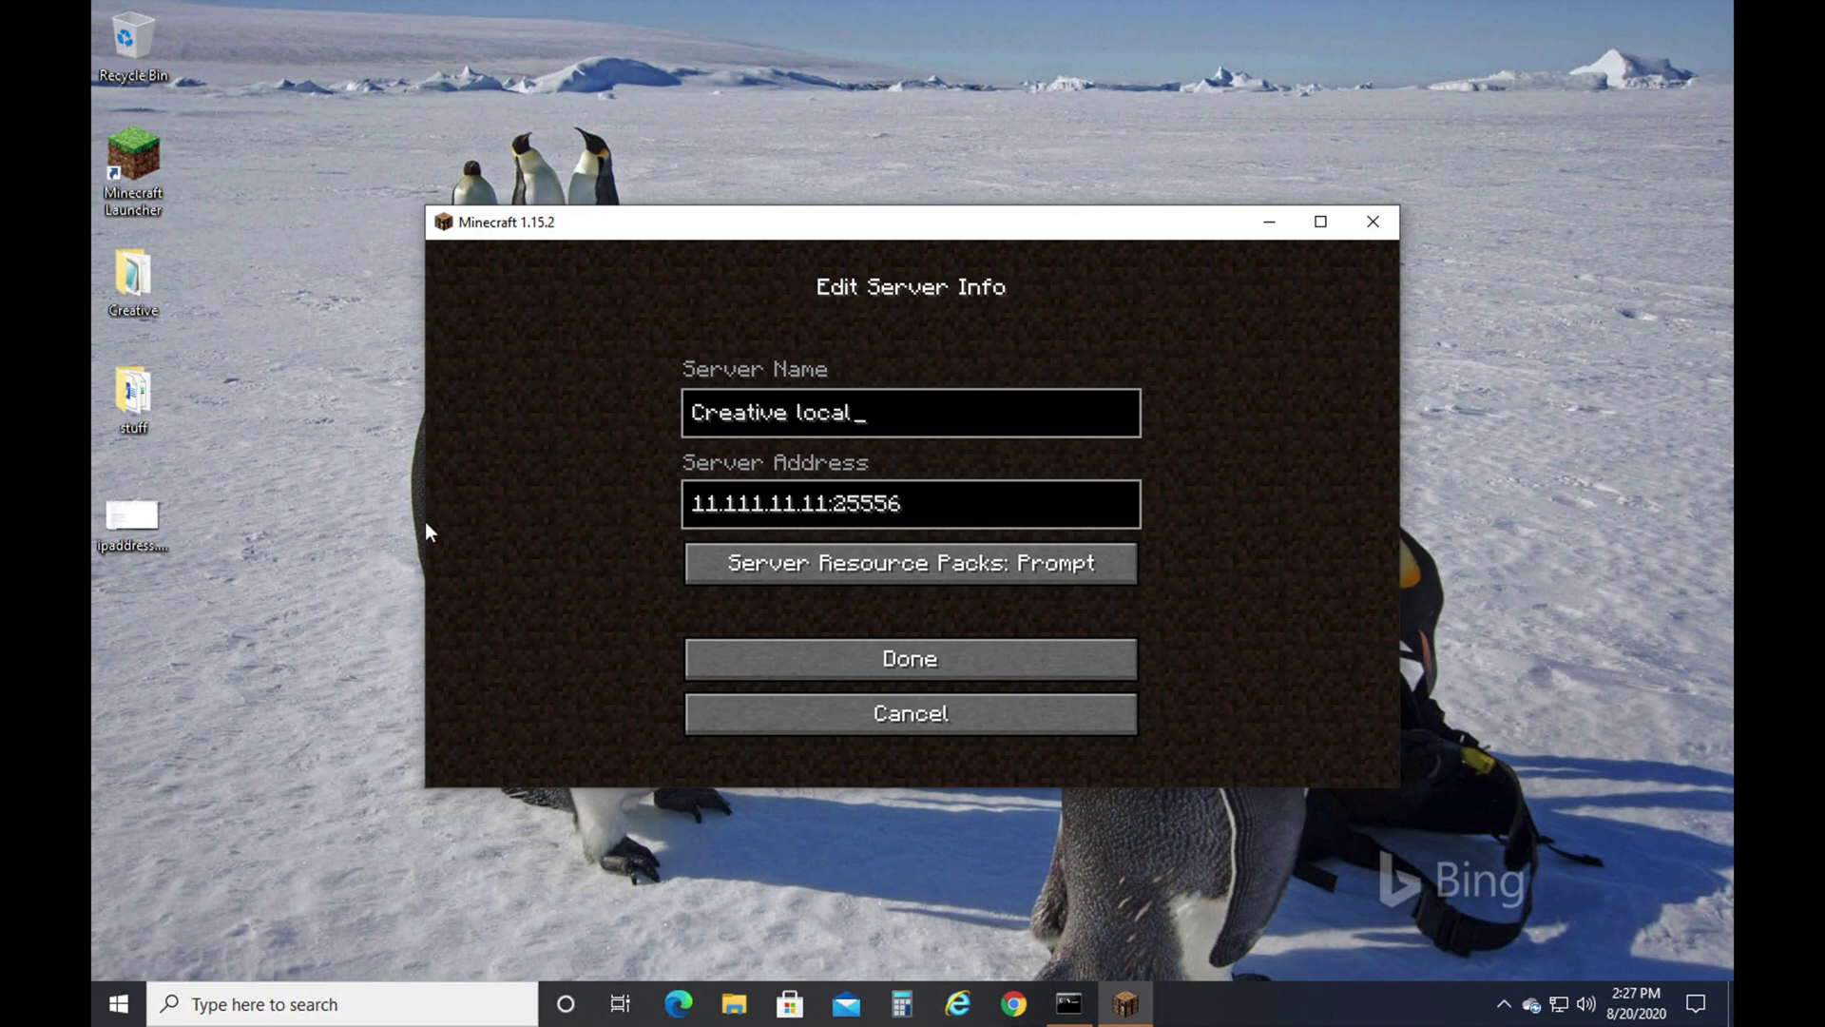
pyautogui.doubleClick(126, 546)
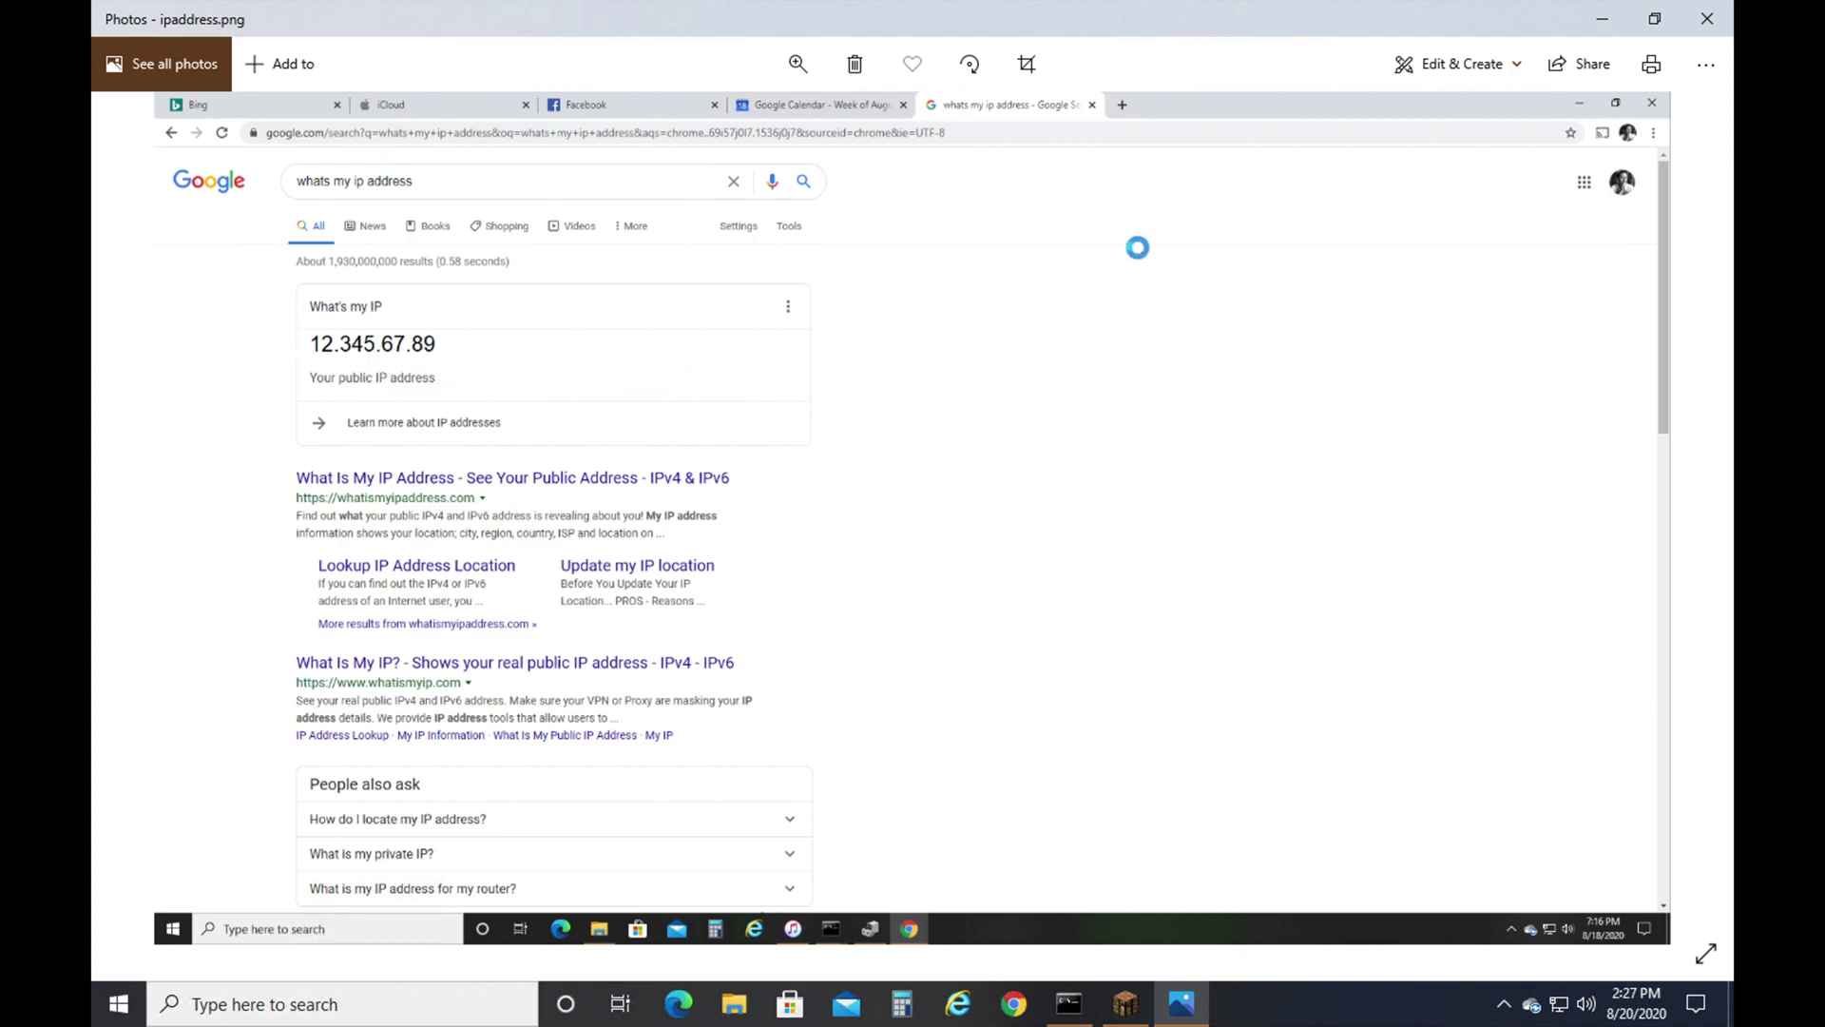
pyautogui.click(1707, 18)
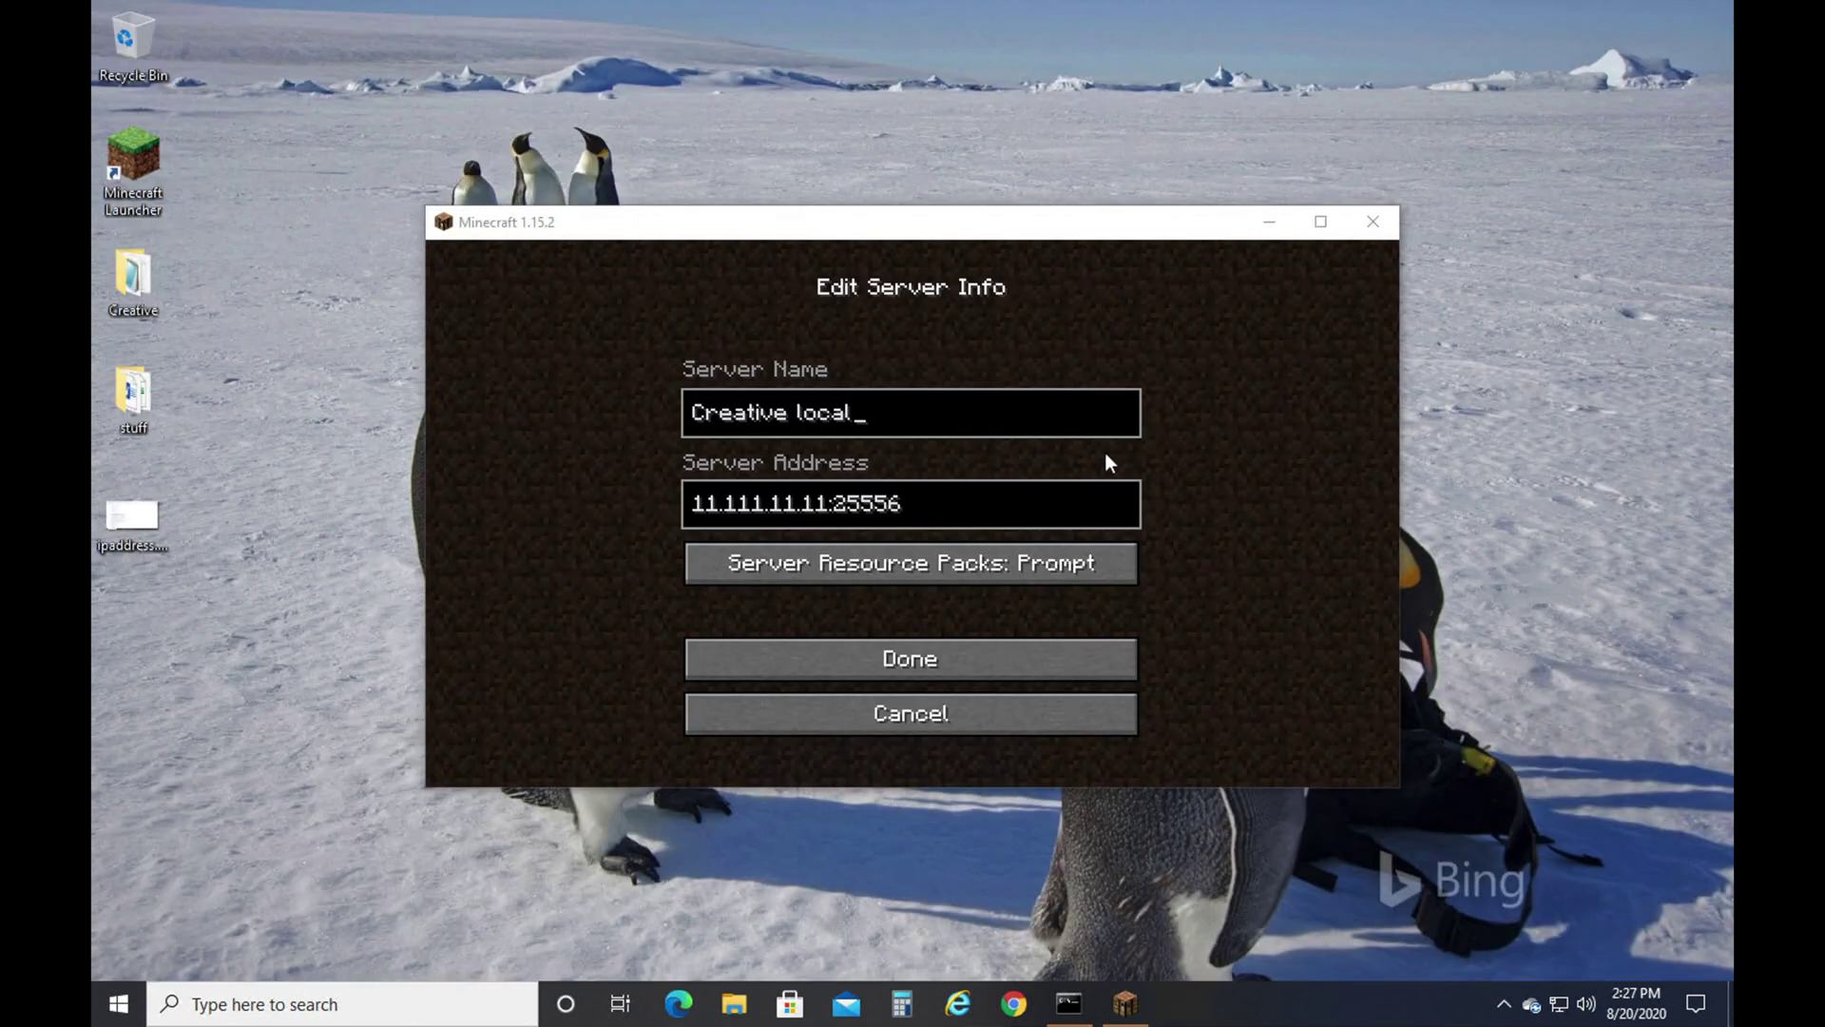
# - Set the Creative local server's address to 12.345.67.89:25556, keeping the port, and save the server info
pyautogui.click(825, 532)
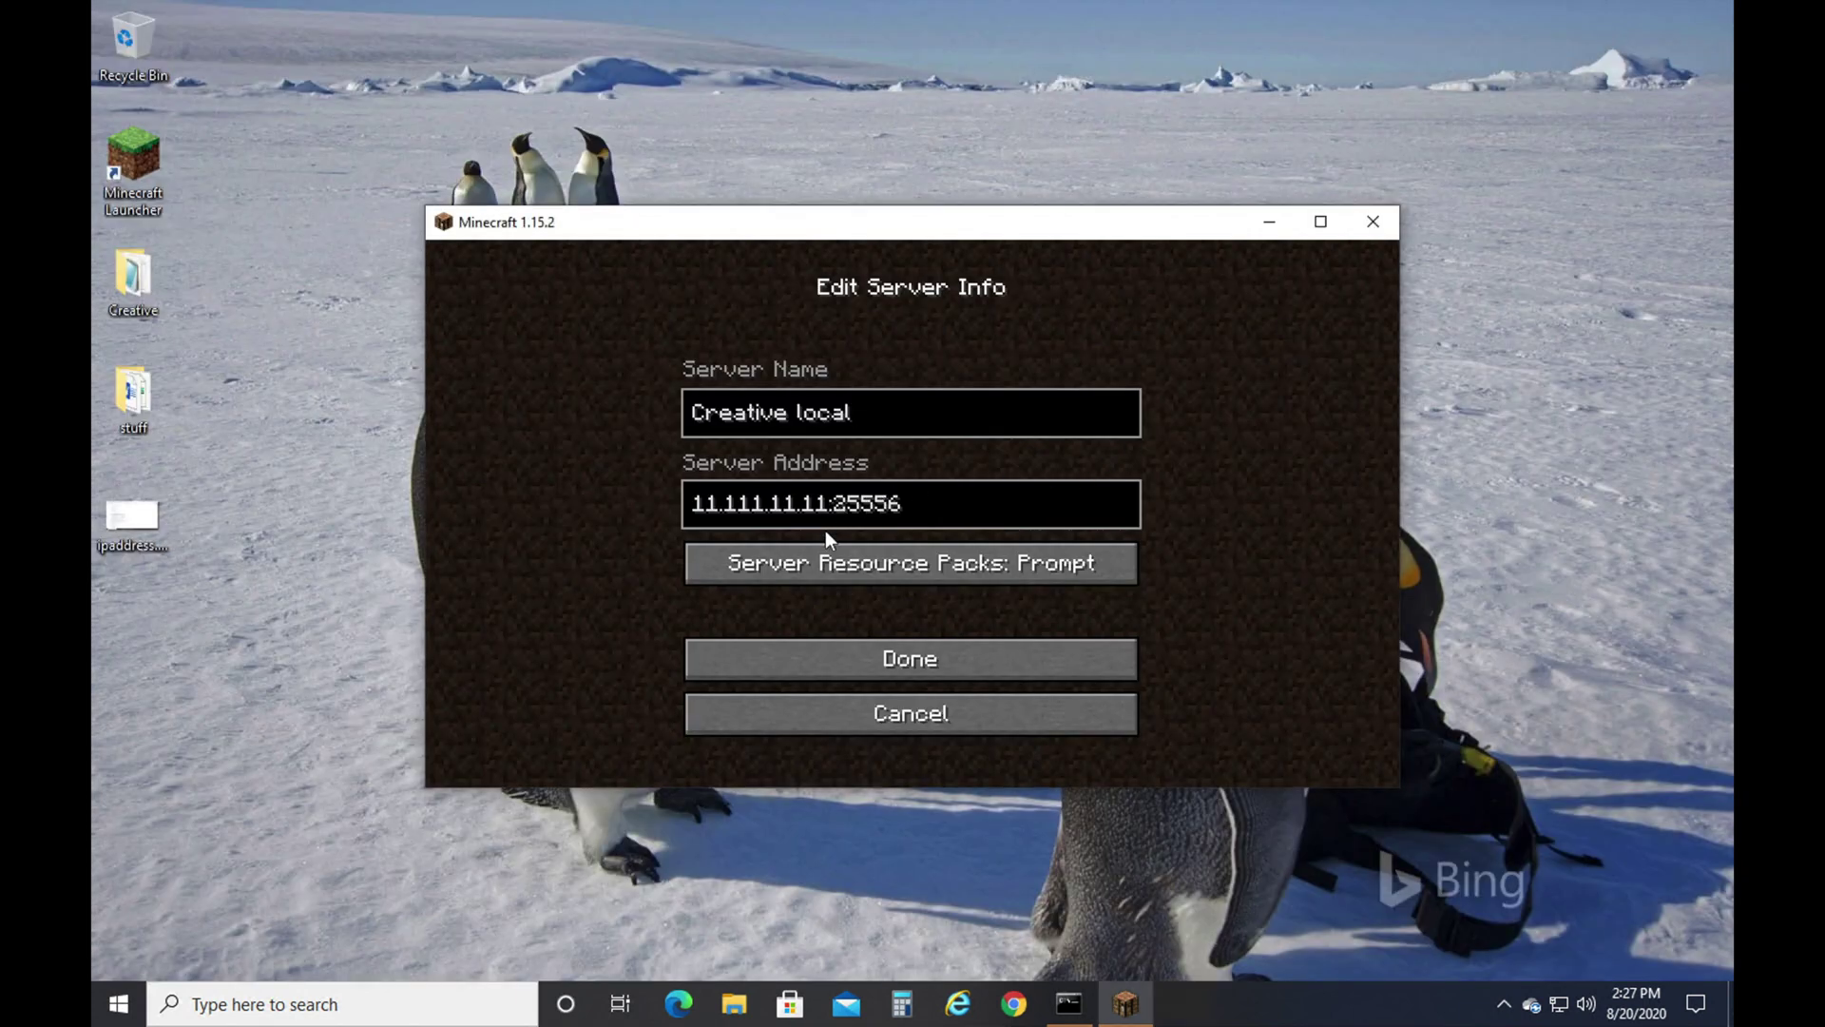
pyautogui.press('BackSpace')
pyautogui.press('BackSpace')
pyautogui.press('BackSpace')
pyautogui.press('BackSpace')
pyautogui.press('BackSpace')
pyautogui.press('BackSpace')
pyautogui.press('BackSpace')
pyautogui.press('BackSpace')
pyautogui.press('BackSpace')
pyautogui.press('BackSpace')
pyautogui.press('BackSpace')
pyautogui.press('BackSpace')
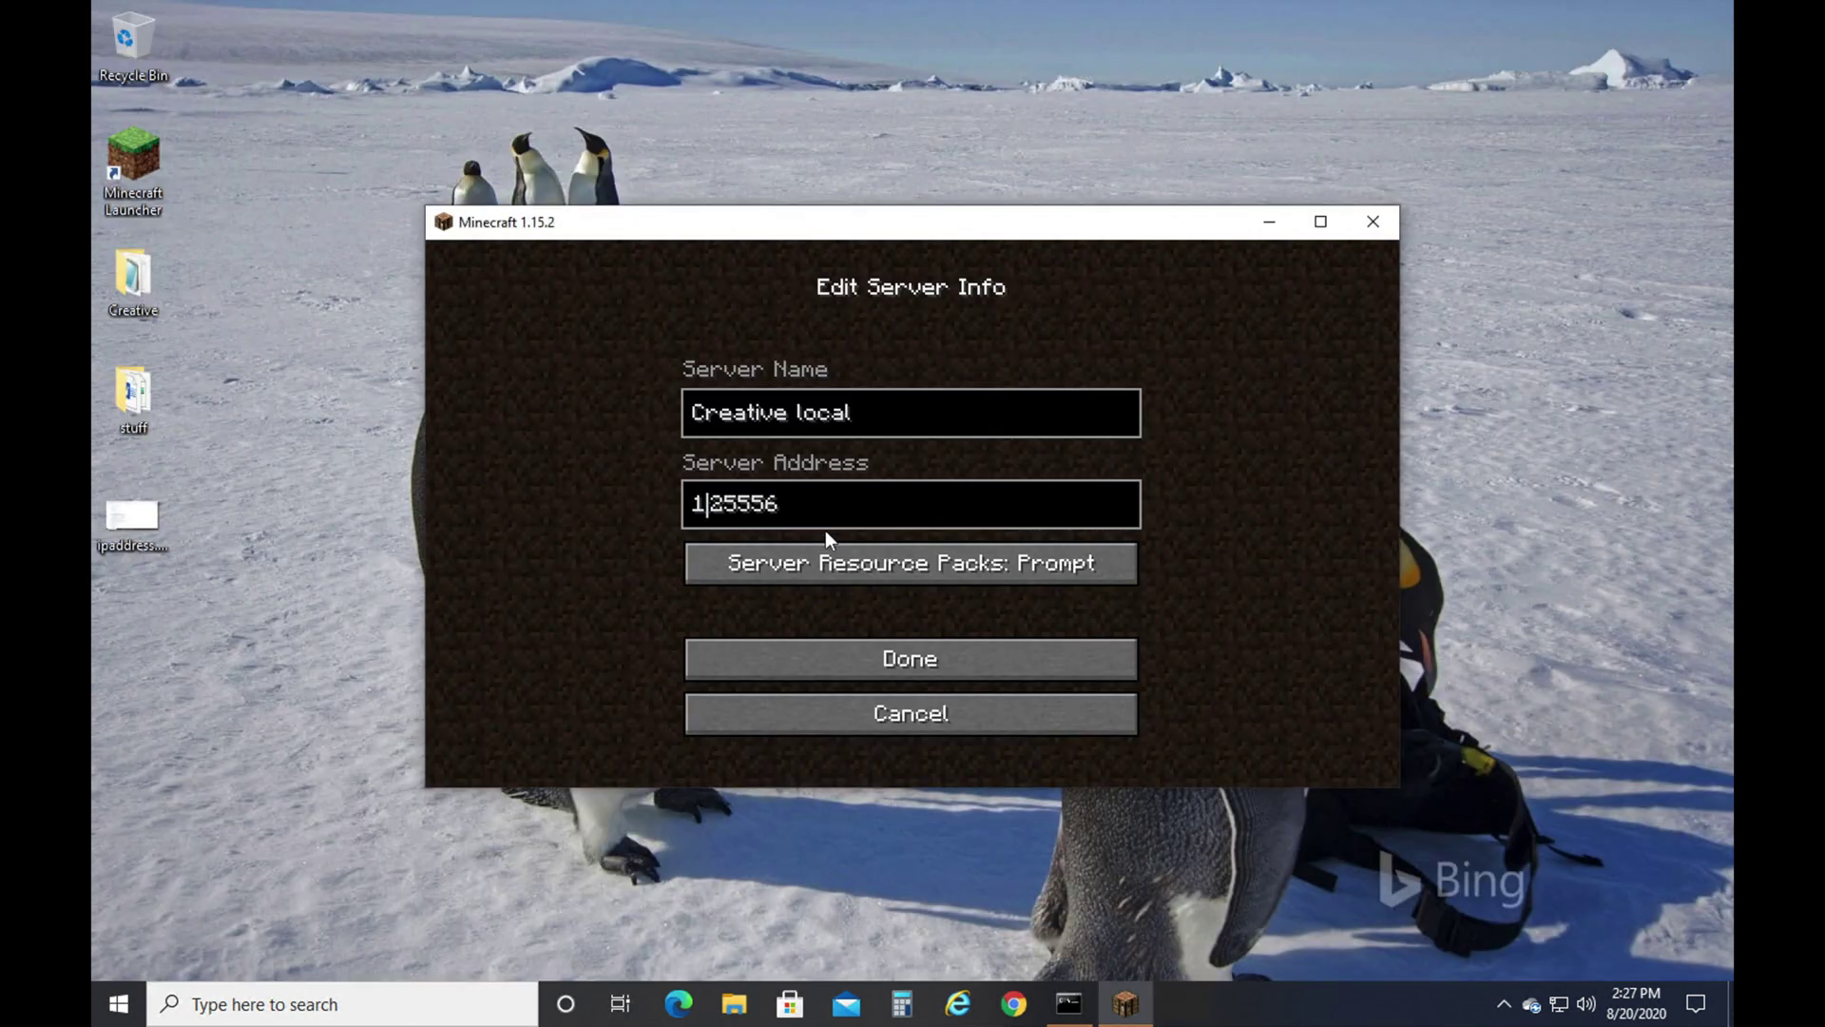
pyautogui.press('BackSpace')
pyautogui.write('12.345:')
pyautogui.write('6')
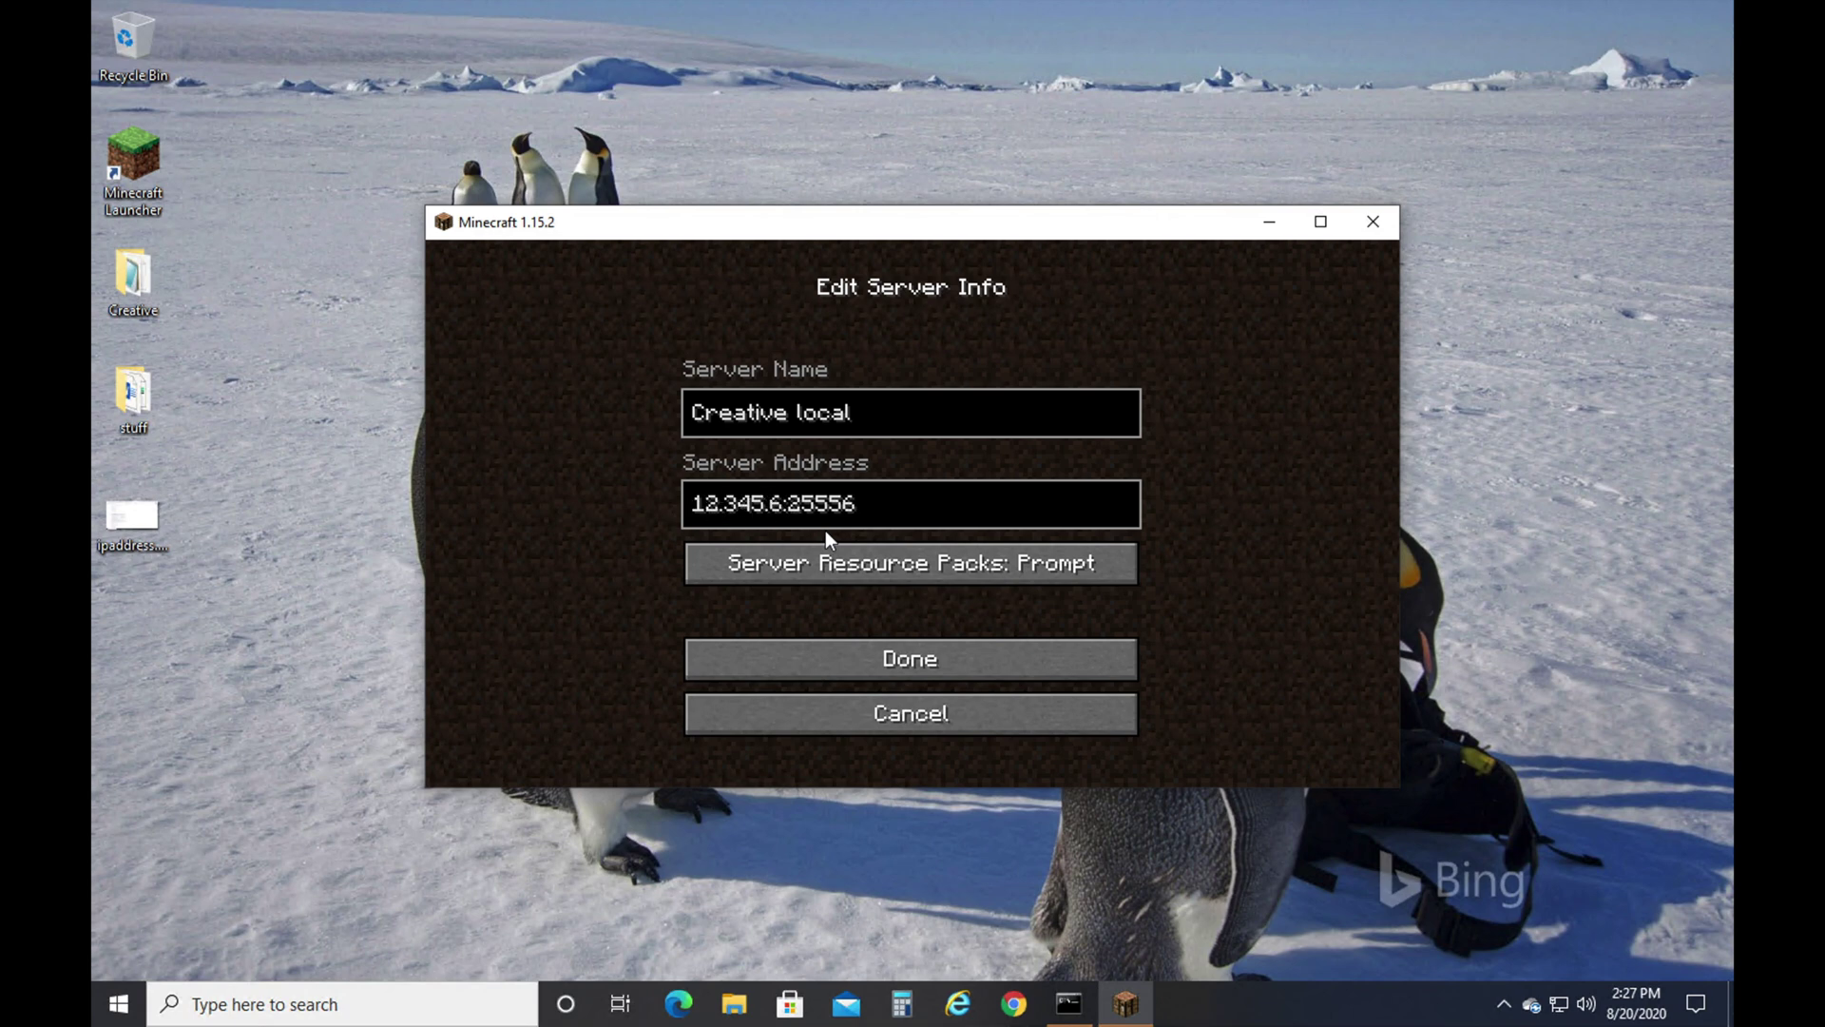
pyautogui.write('7.89')
pyautogui.click(931, 509)
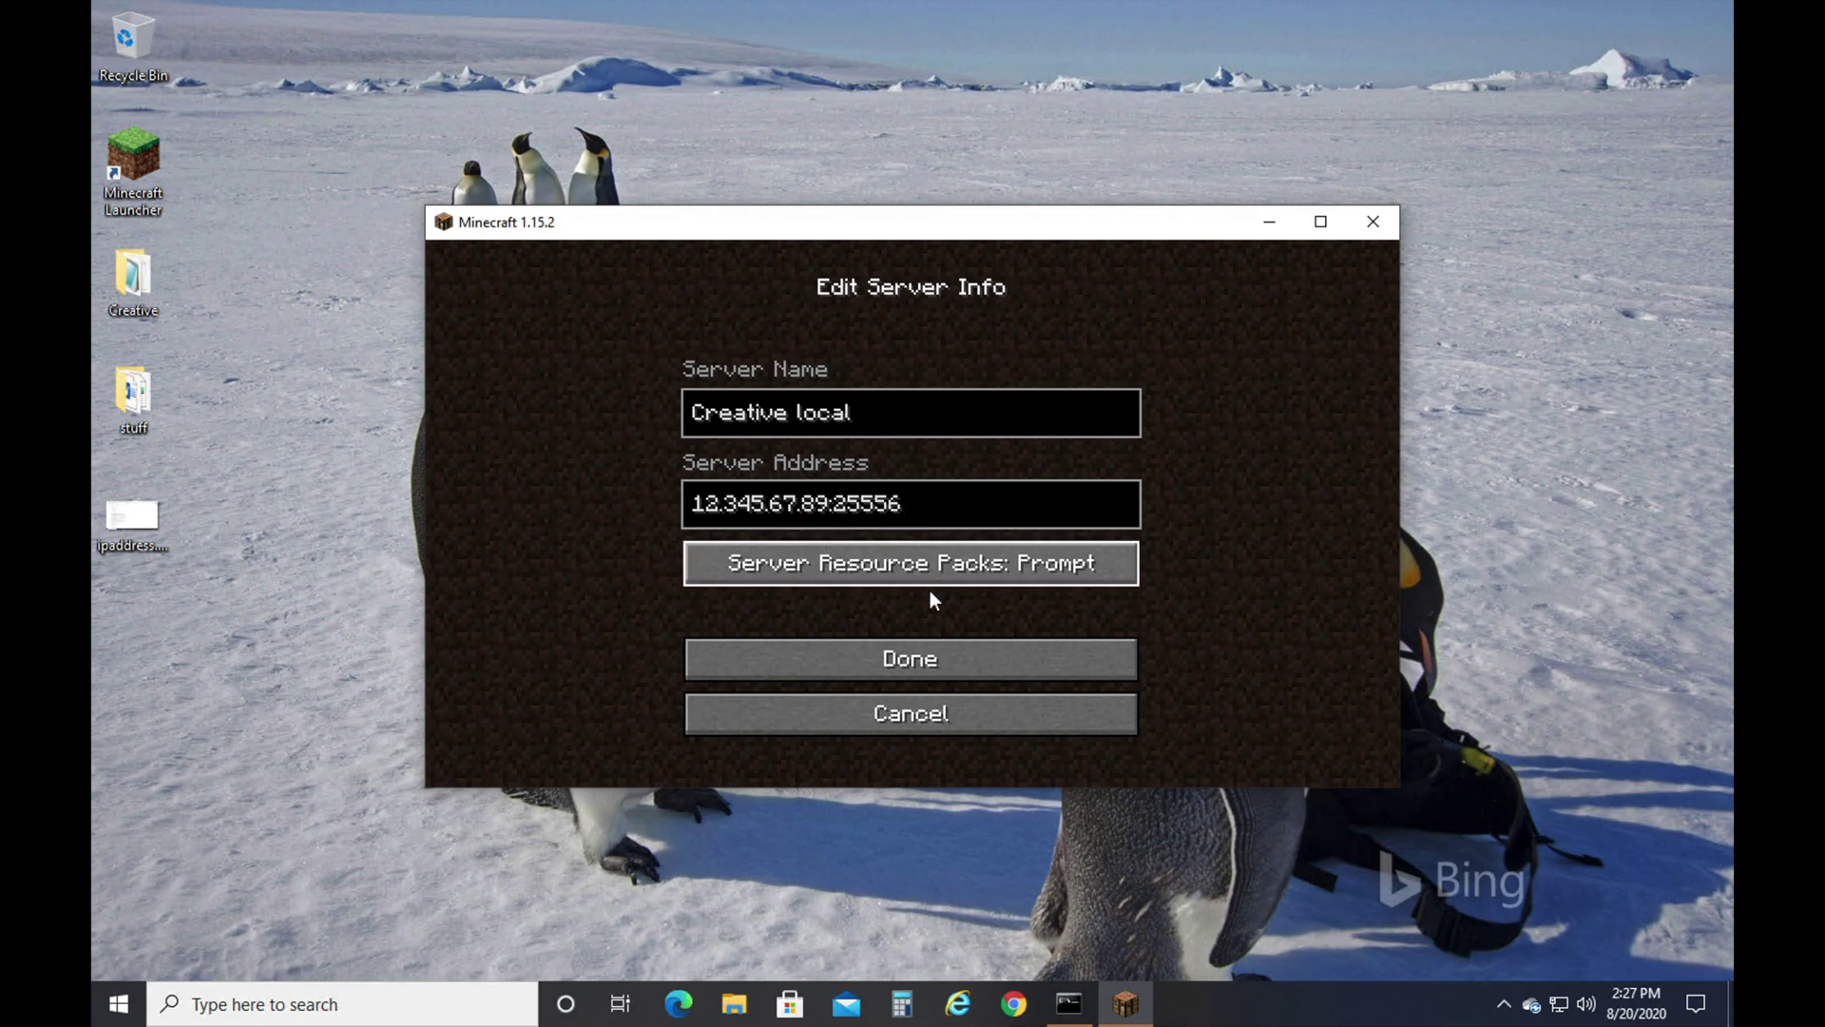
pyautogui.click(930, 650)
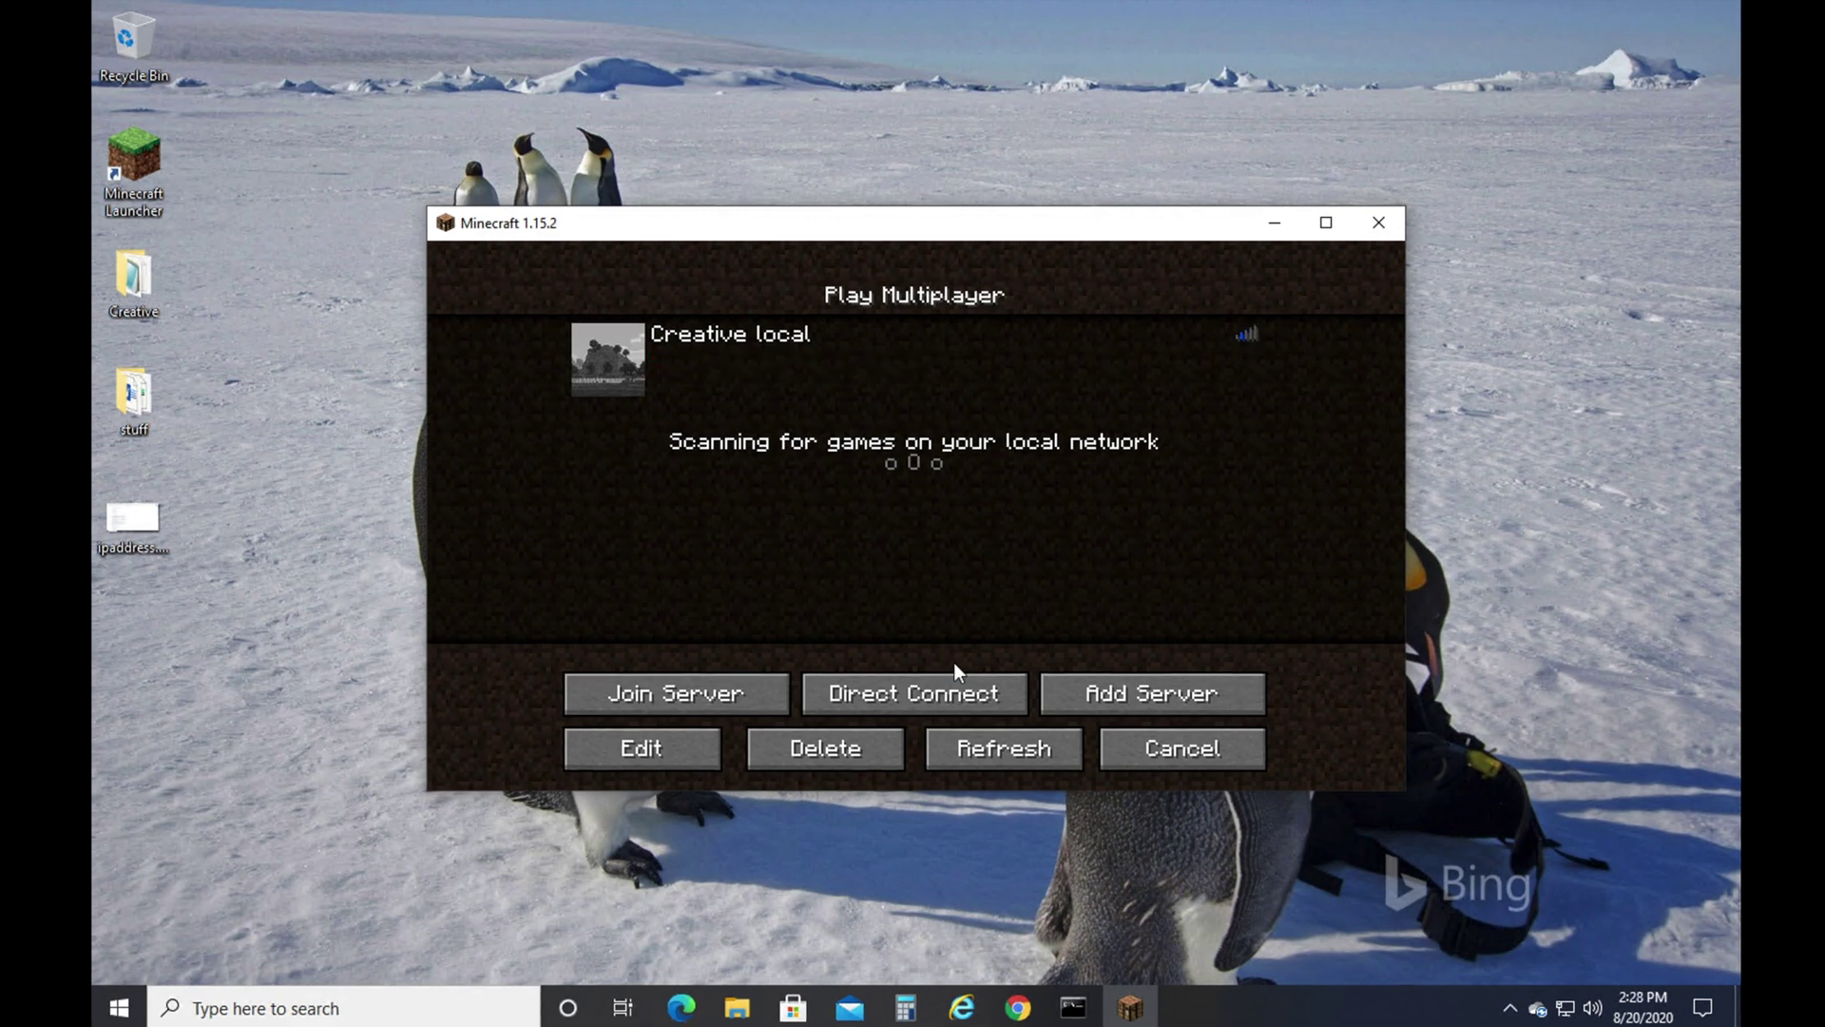
# - Join the Creative local server from the refreshed server list, and quit the game
pyautogui.click(987, 750)
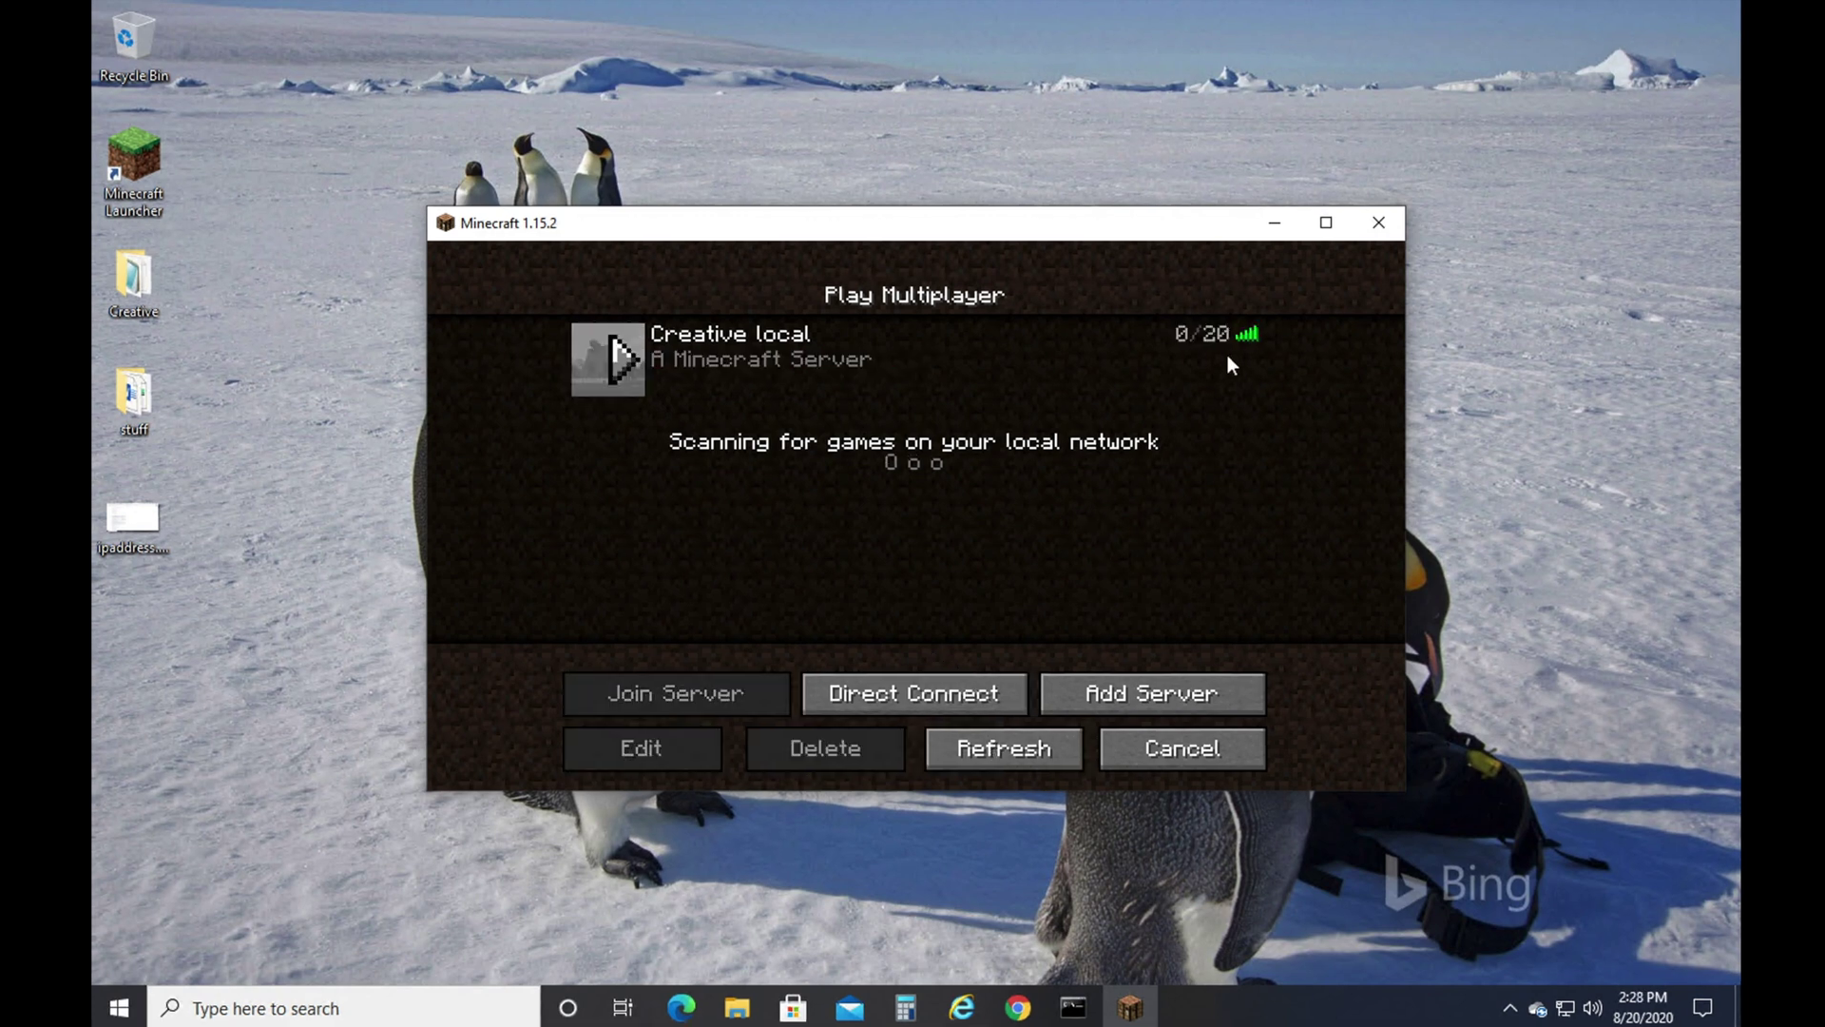
pyautogui.doubleClick(1059, 374)
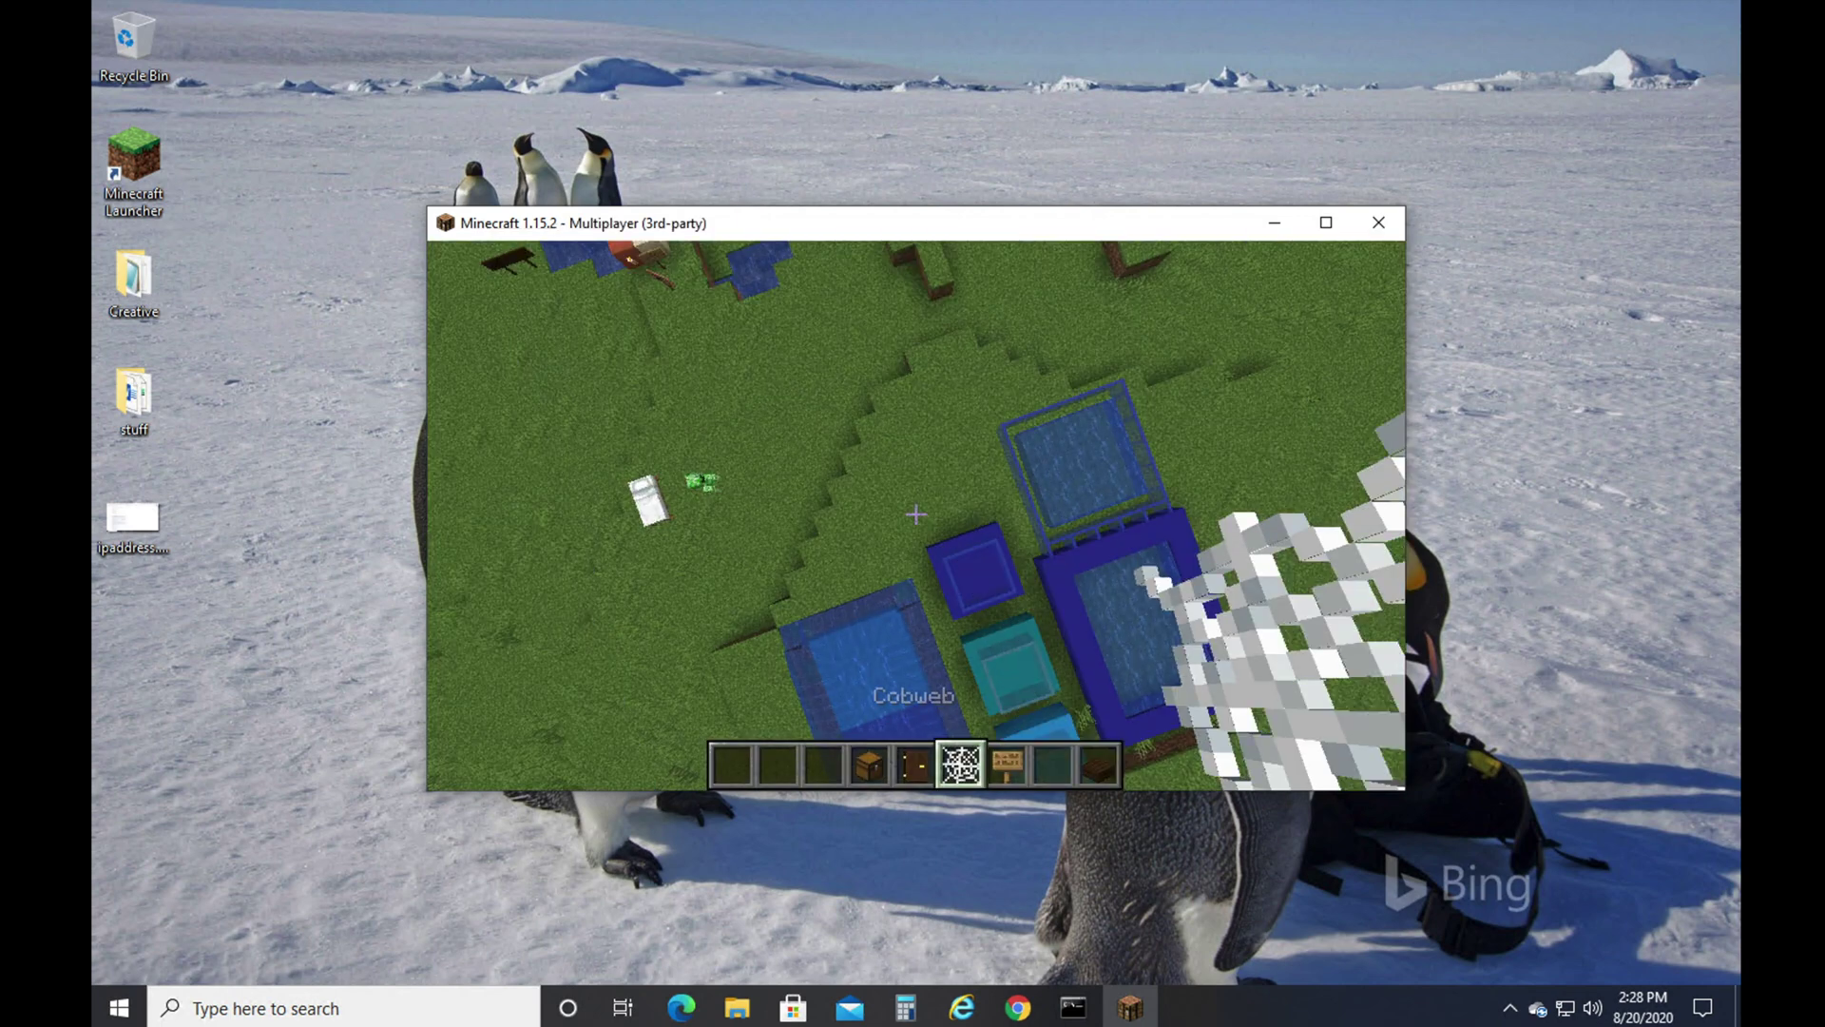
pyautogui.press('Escape')
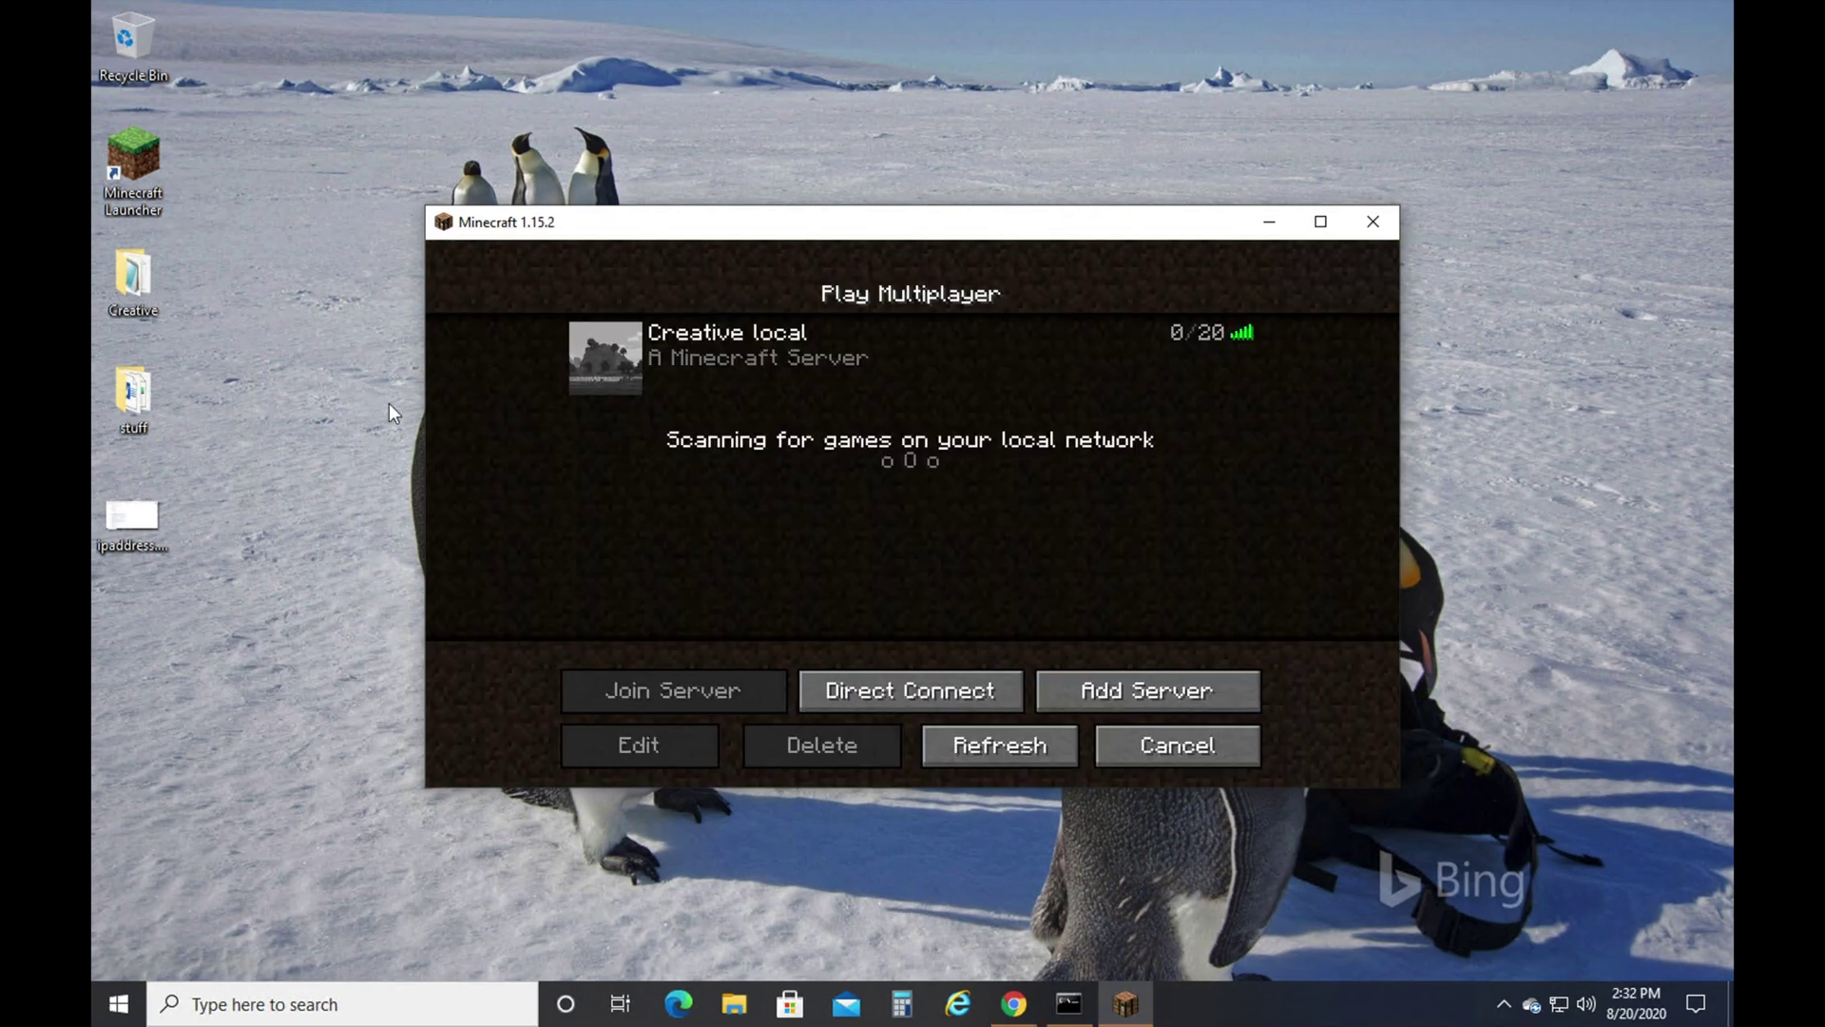
pyautogui.click(1370, 226)
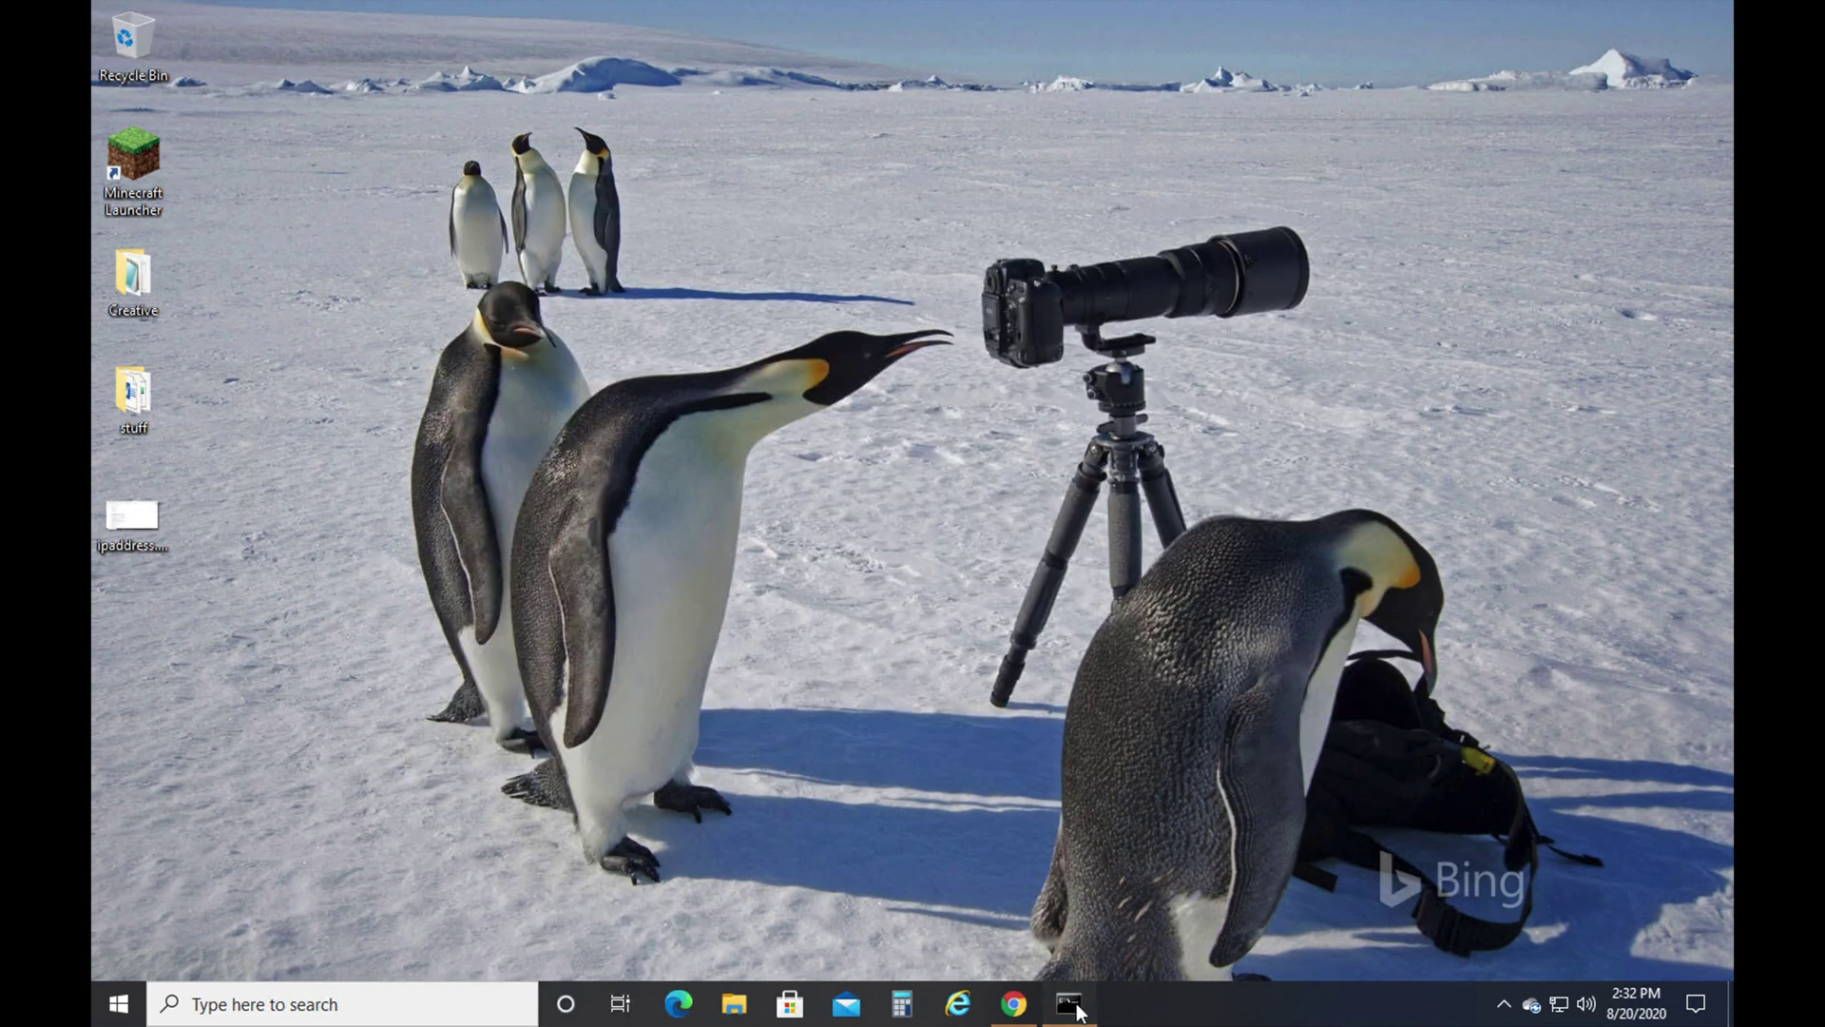
# - Check the port in the creative server console and the public IP address in ipaddress.png
pyautogui.click(1069, 1004)
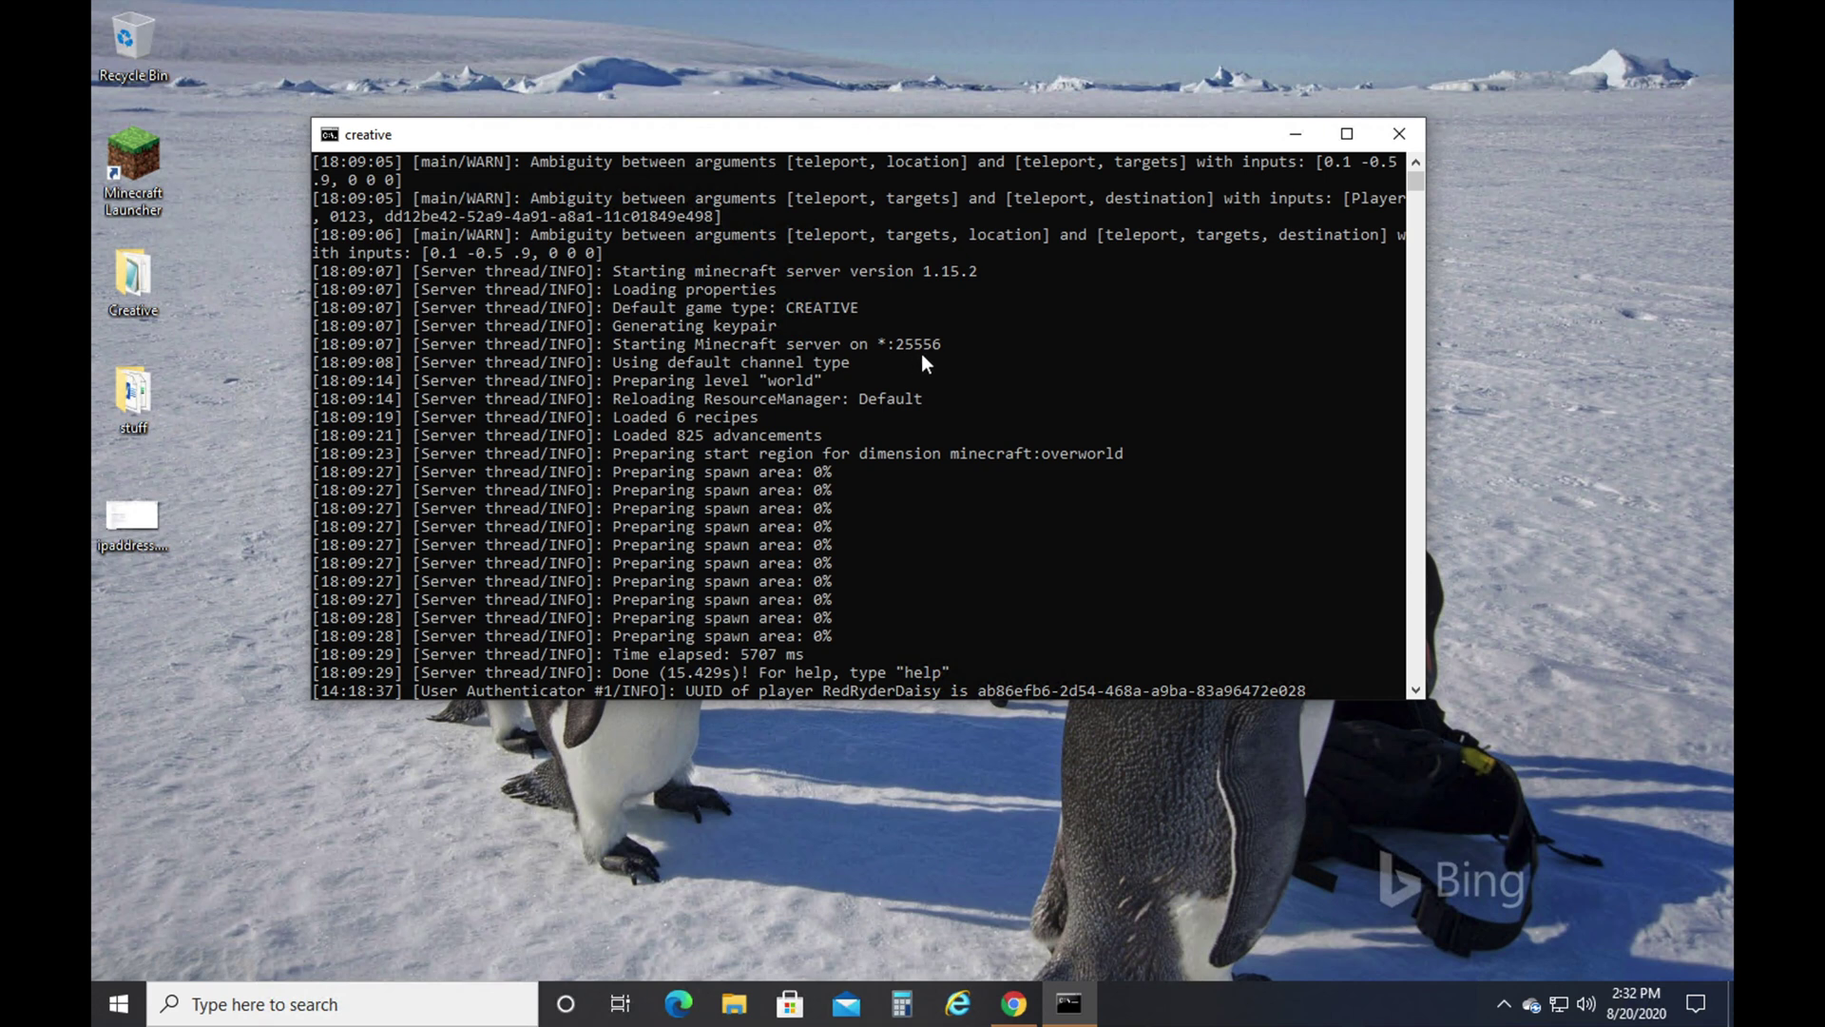
pyautogui.doubleClick(140, 542)
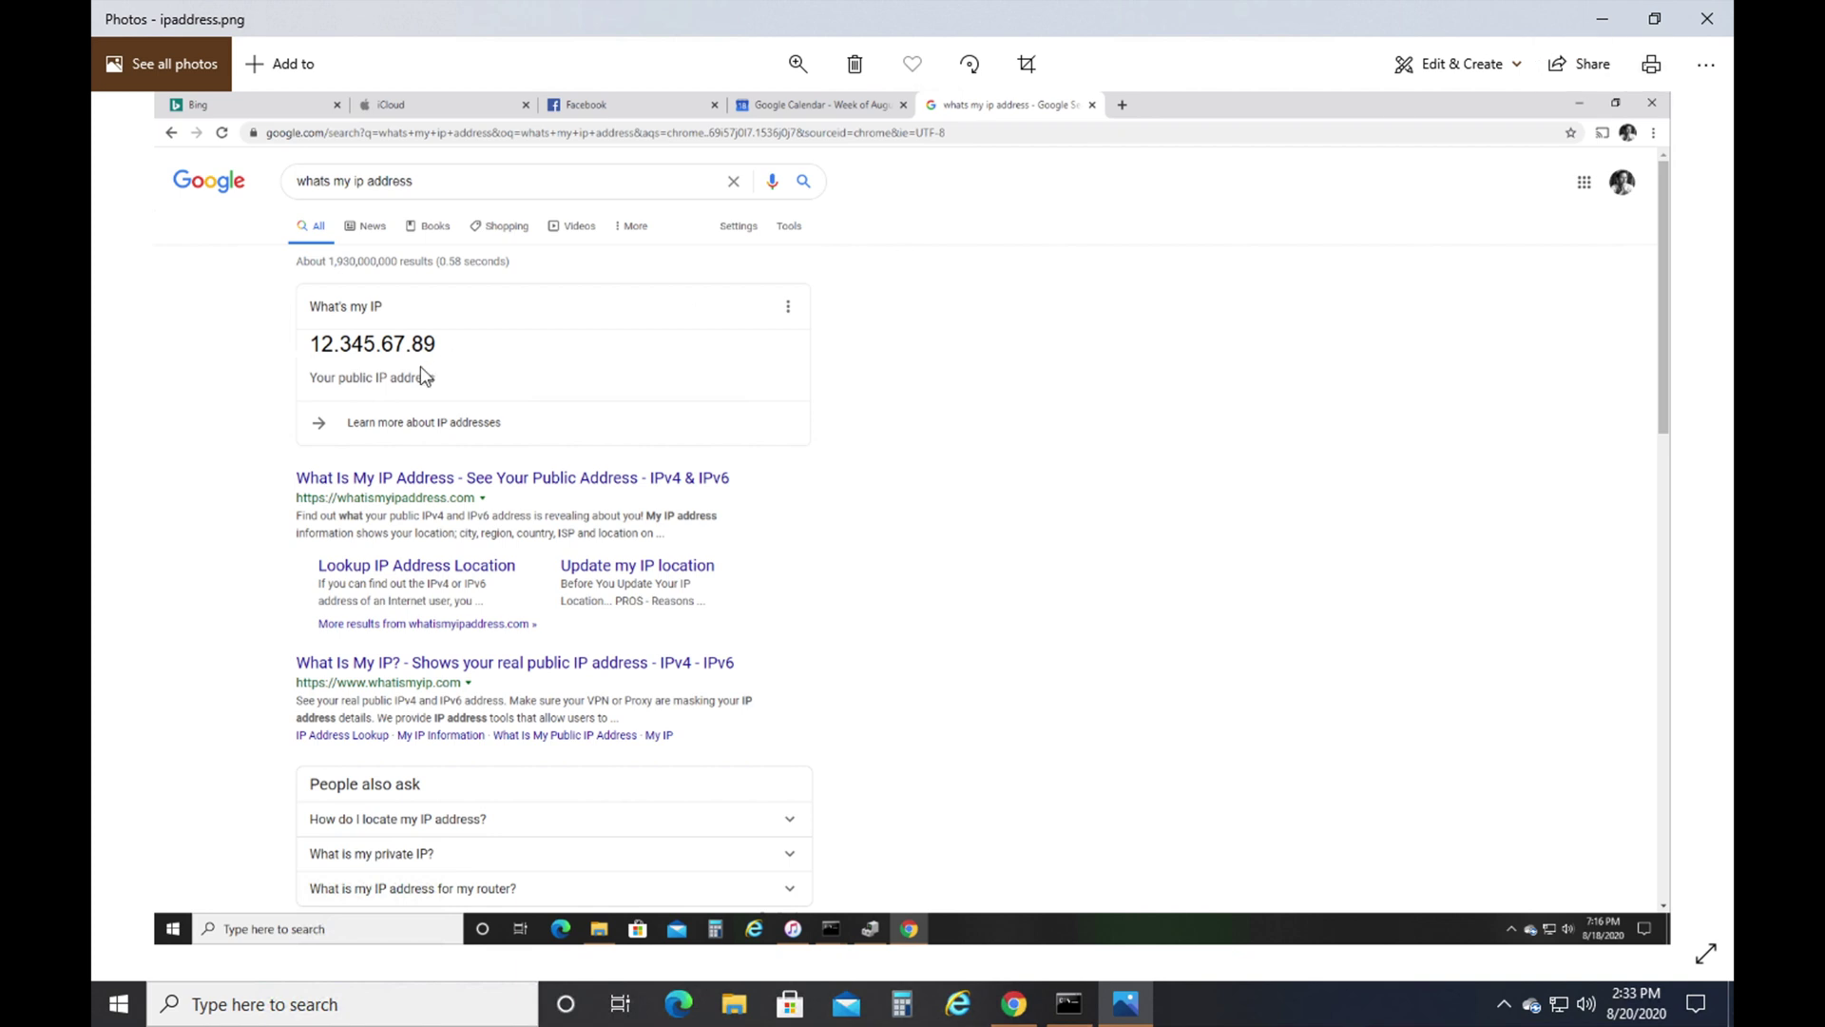
pyautogui.click(1708, 18)
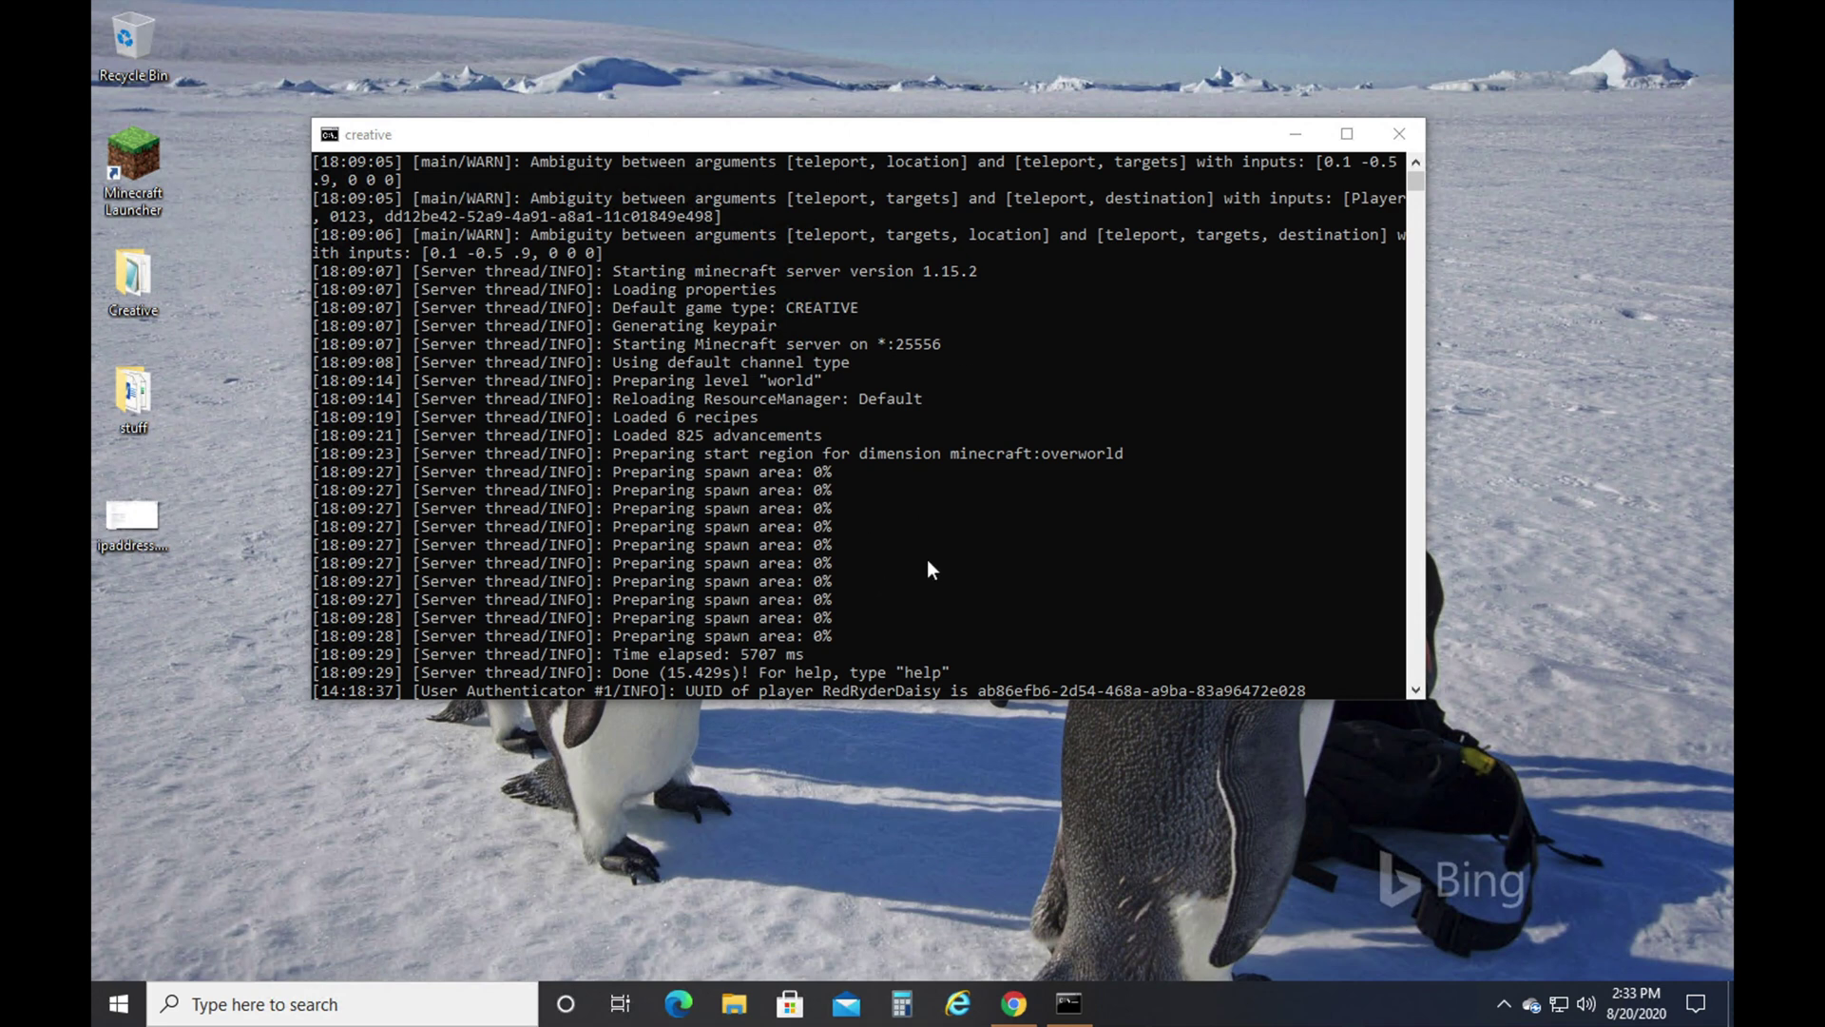
# - Run ipconfig in Windows PowerShell to look up the computer's IPv4 address and default gateway
pyautogui.rightClick(118, 1004)
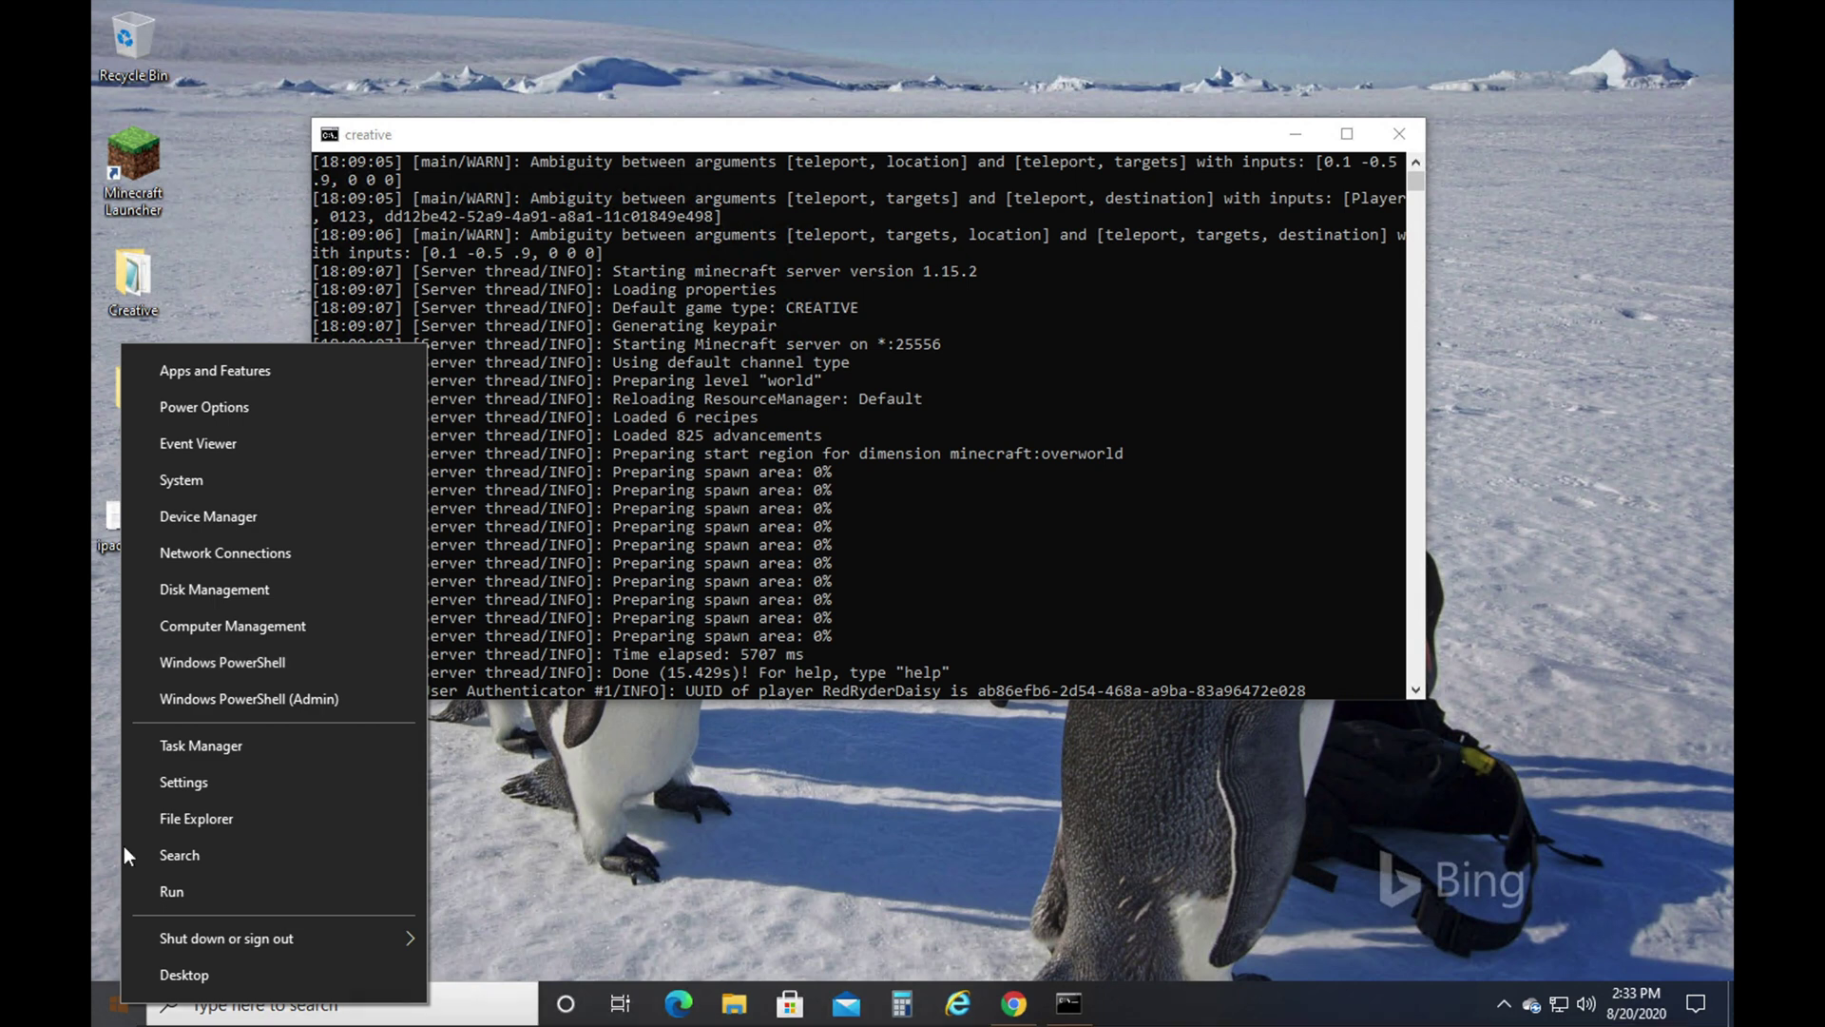
pyautogui.click(196, 665)
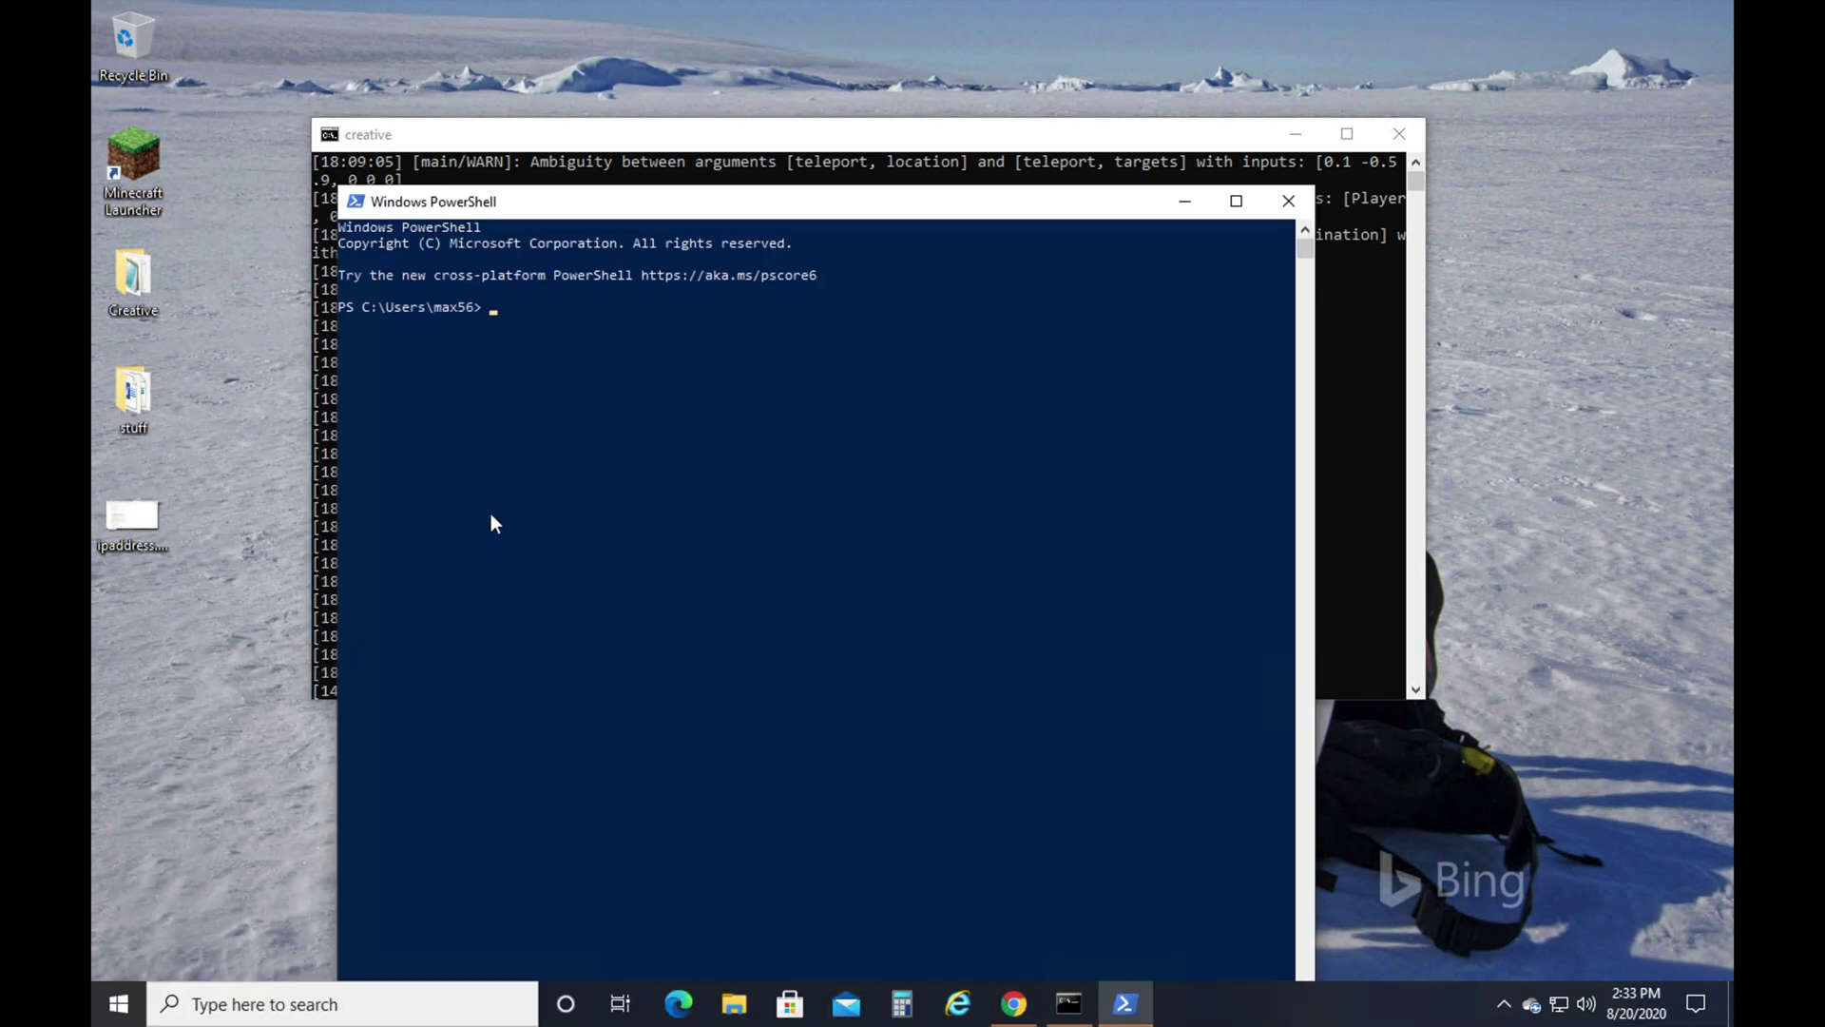
pyautogui.write('ipconfig')
pyautogui.press('Return')
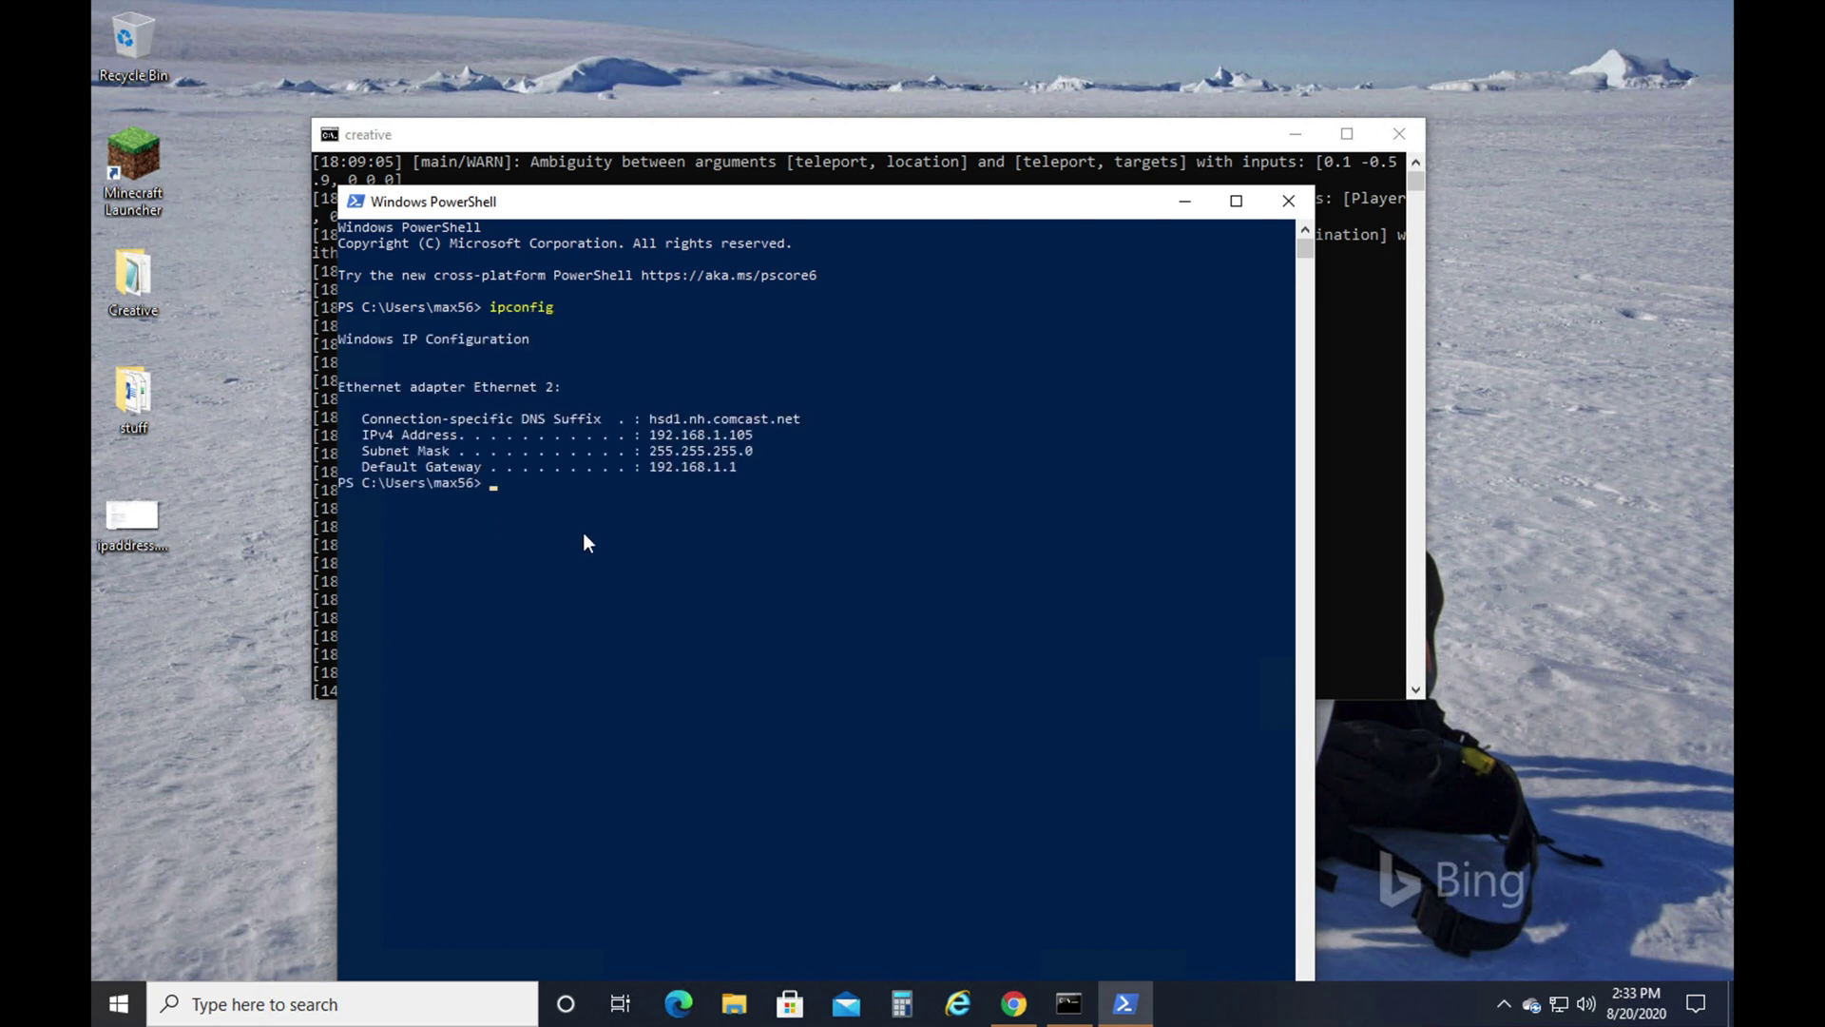
pyautogui.moveTo(643, 209); pyautogui.dragTo(497, 72)
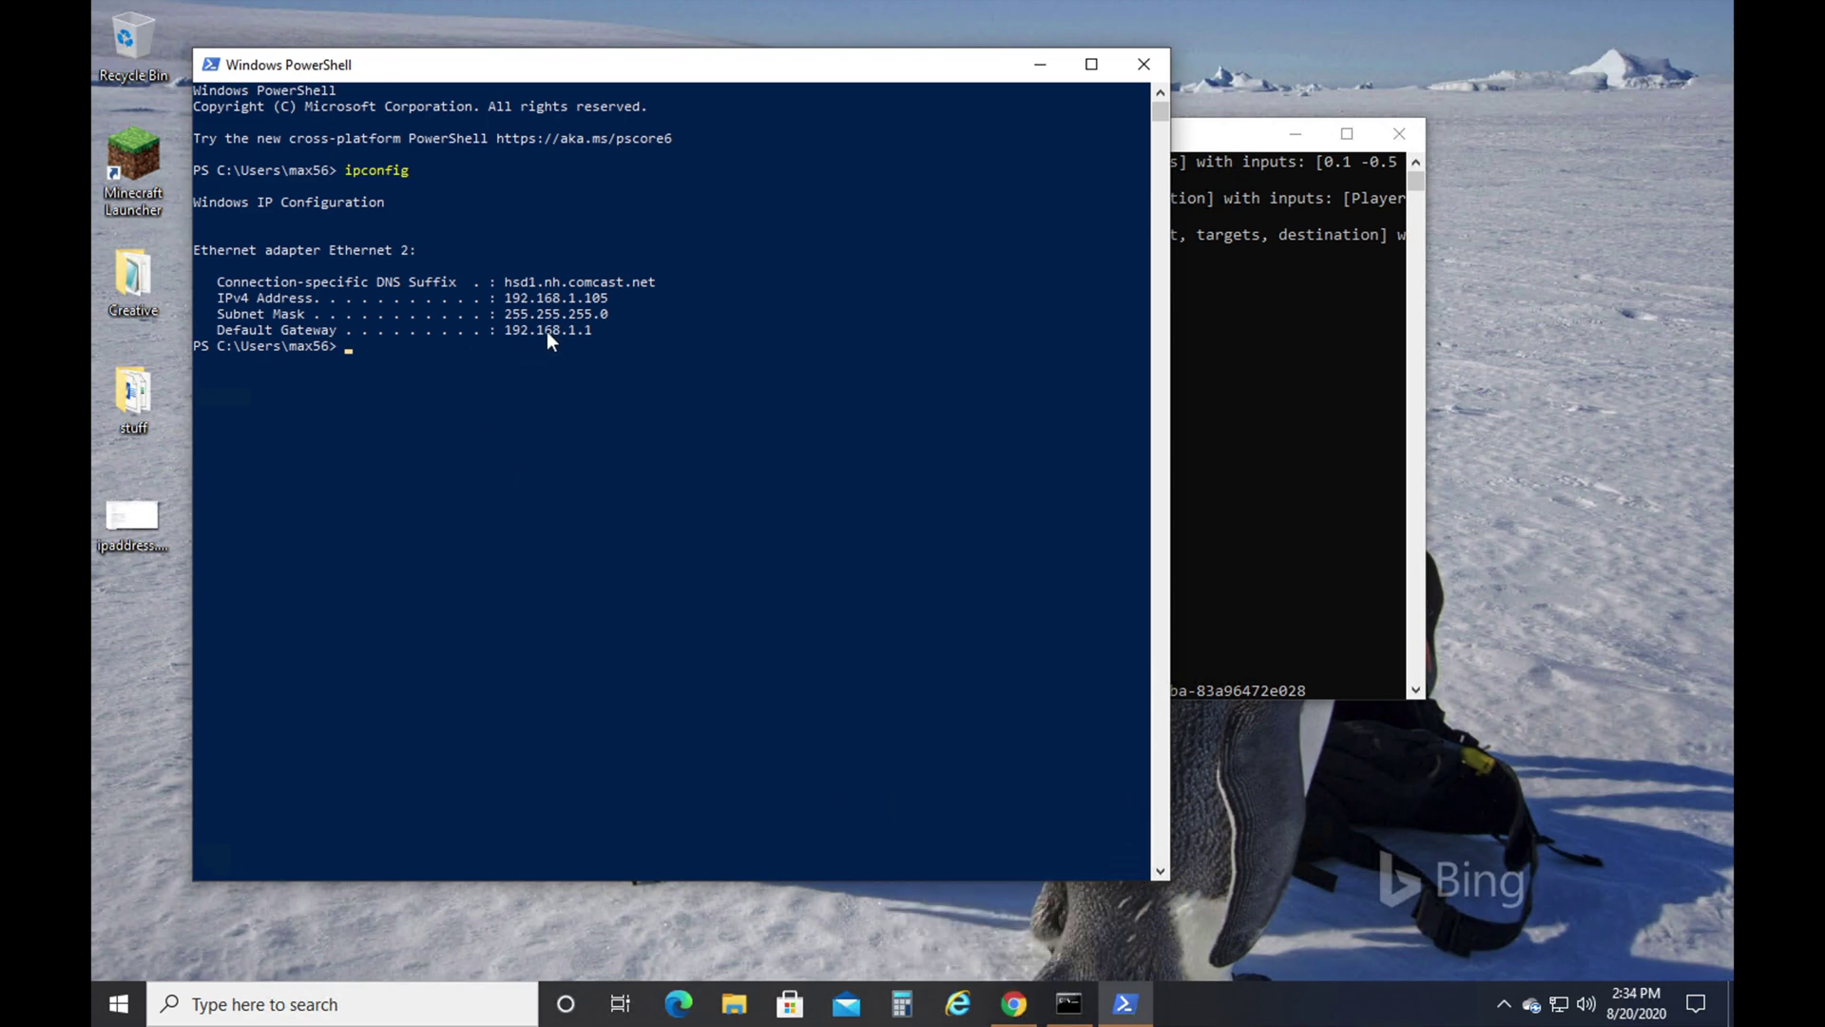
# - Switch to Chrome and open the Linksys router's Single Port Forwarding settings at 192.168.1.1
pyautogui.click(1013, 1003)
pyautogui.click(369, 61)
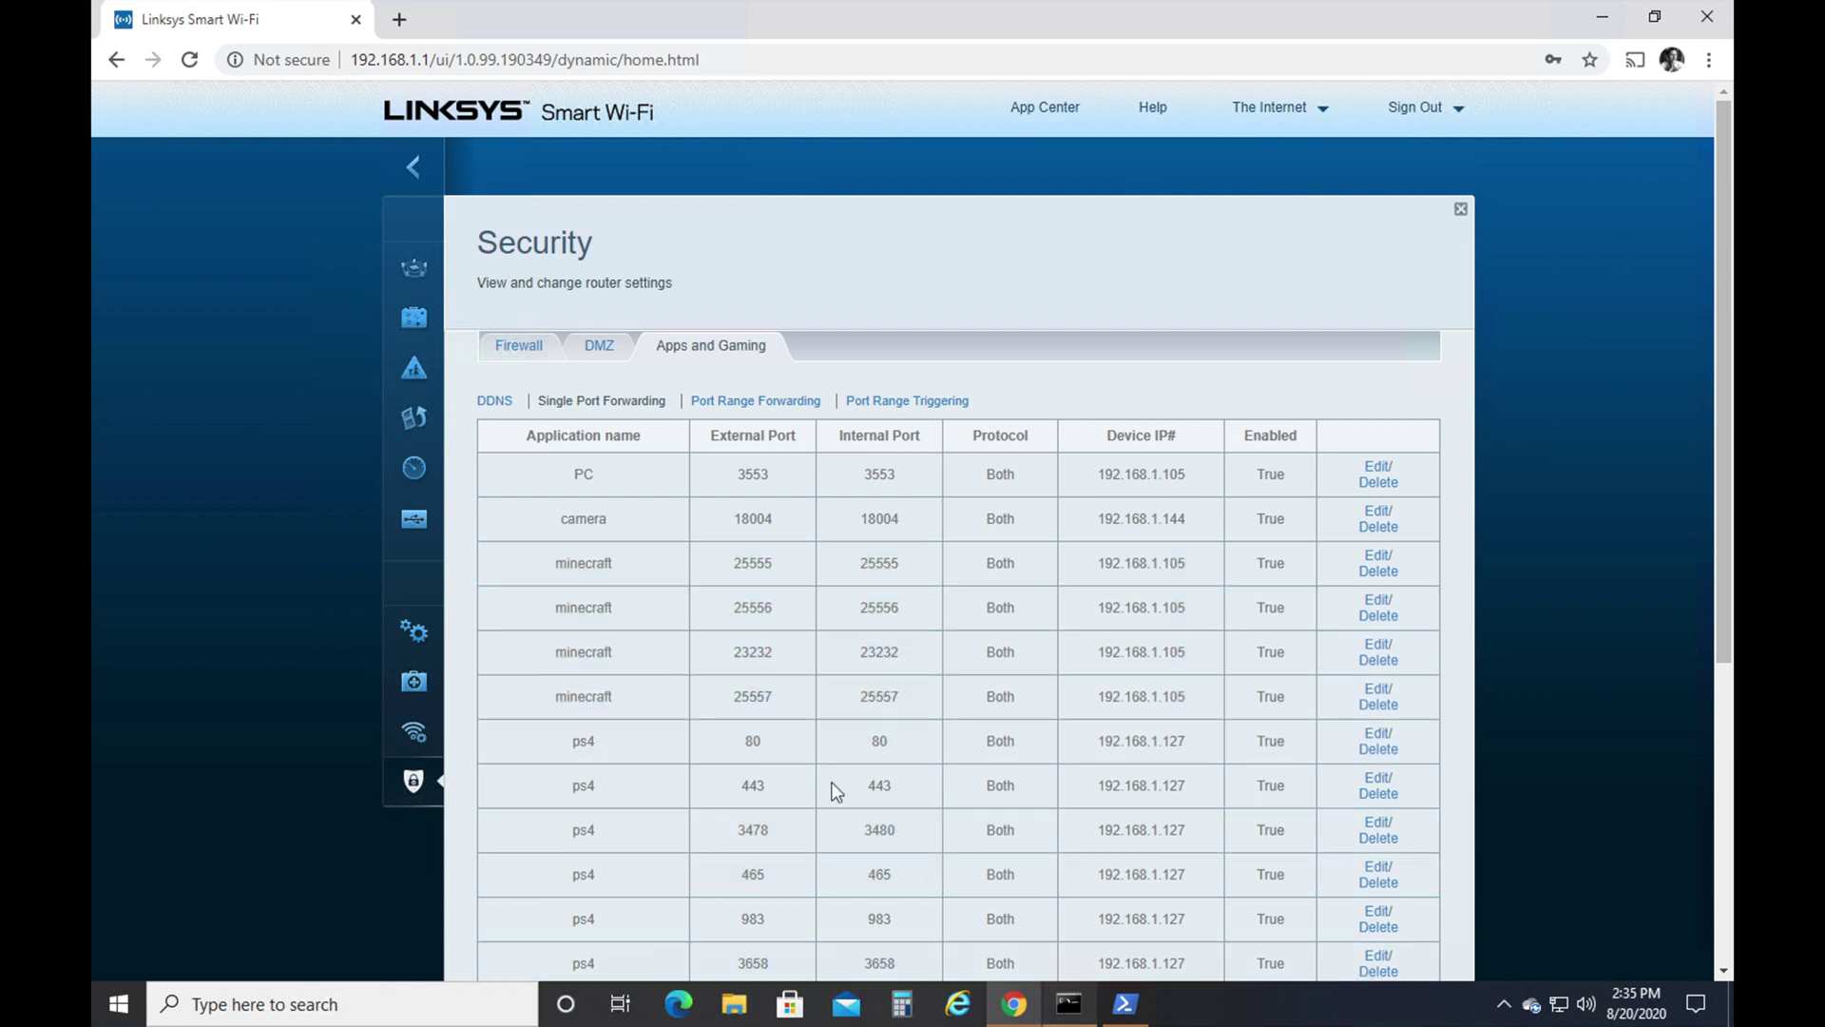
# - Check the port in the creative server console and the computer's IPv4 address in Windows PowerShell against the router's minecraft forwarding entries
pyautogui.moveTo(1070, 1005)
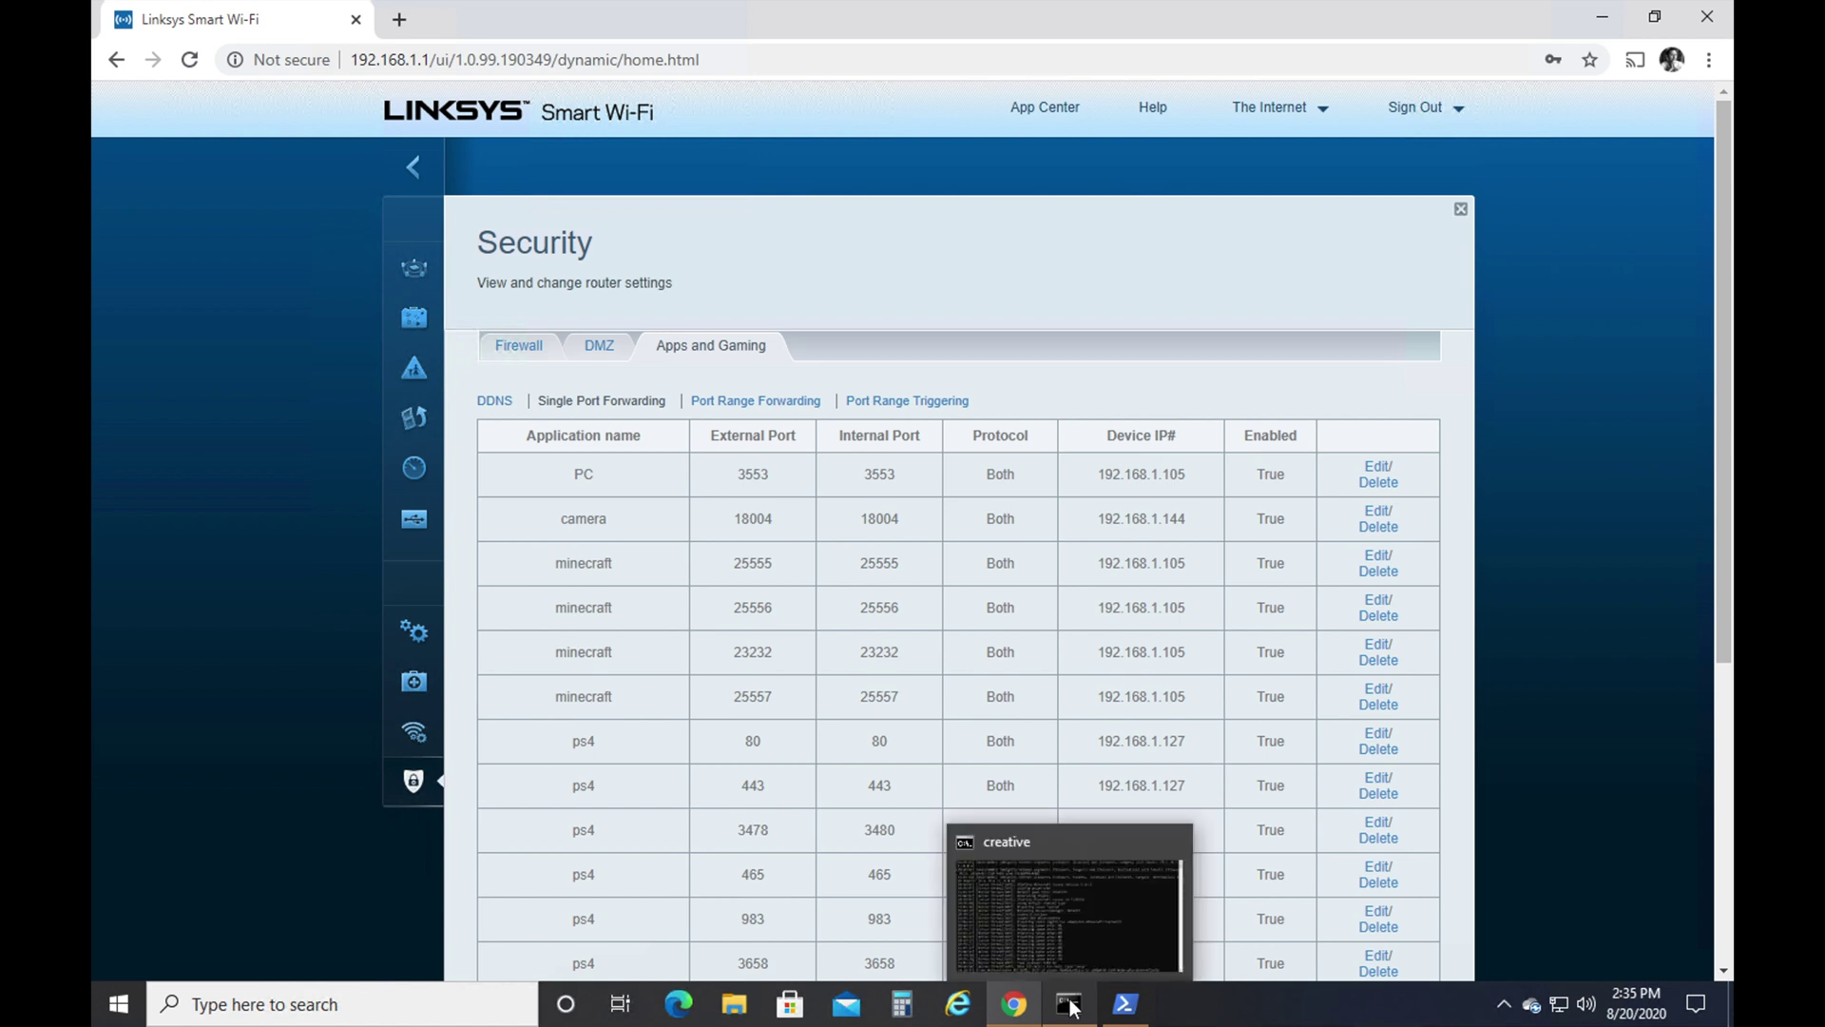
pyautogui.click(1046, 970)
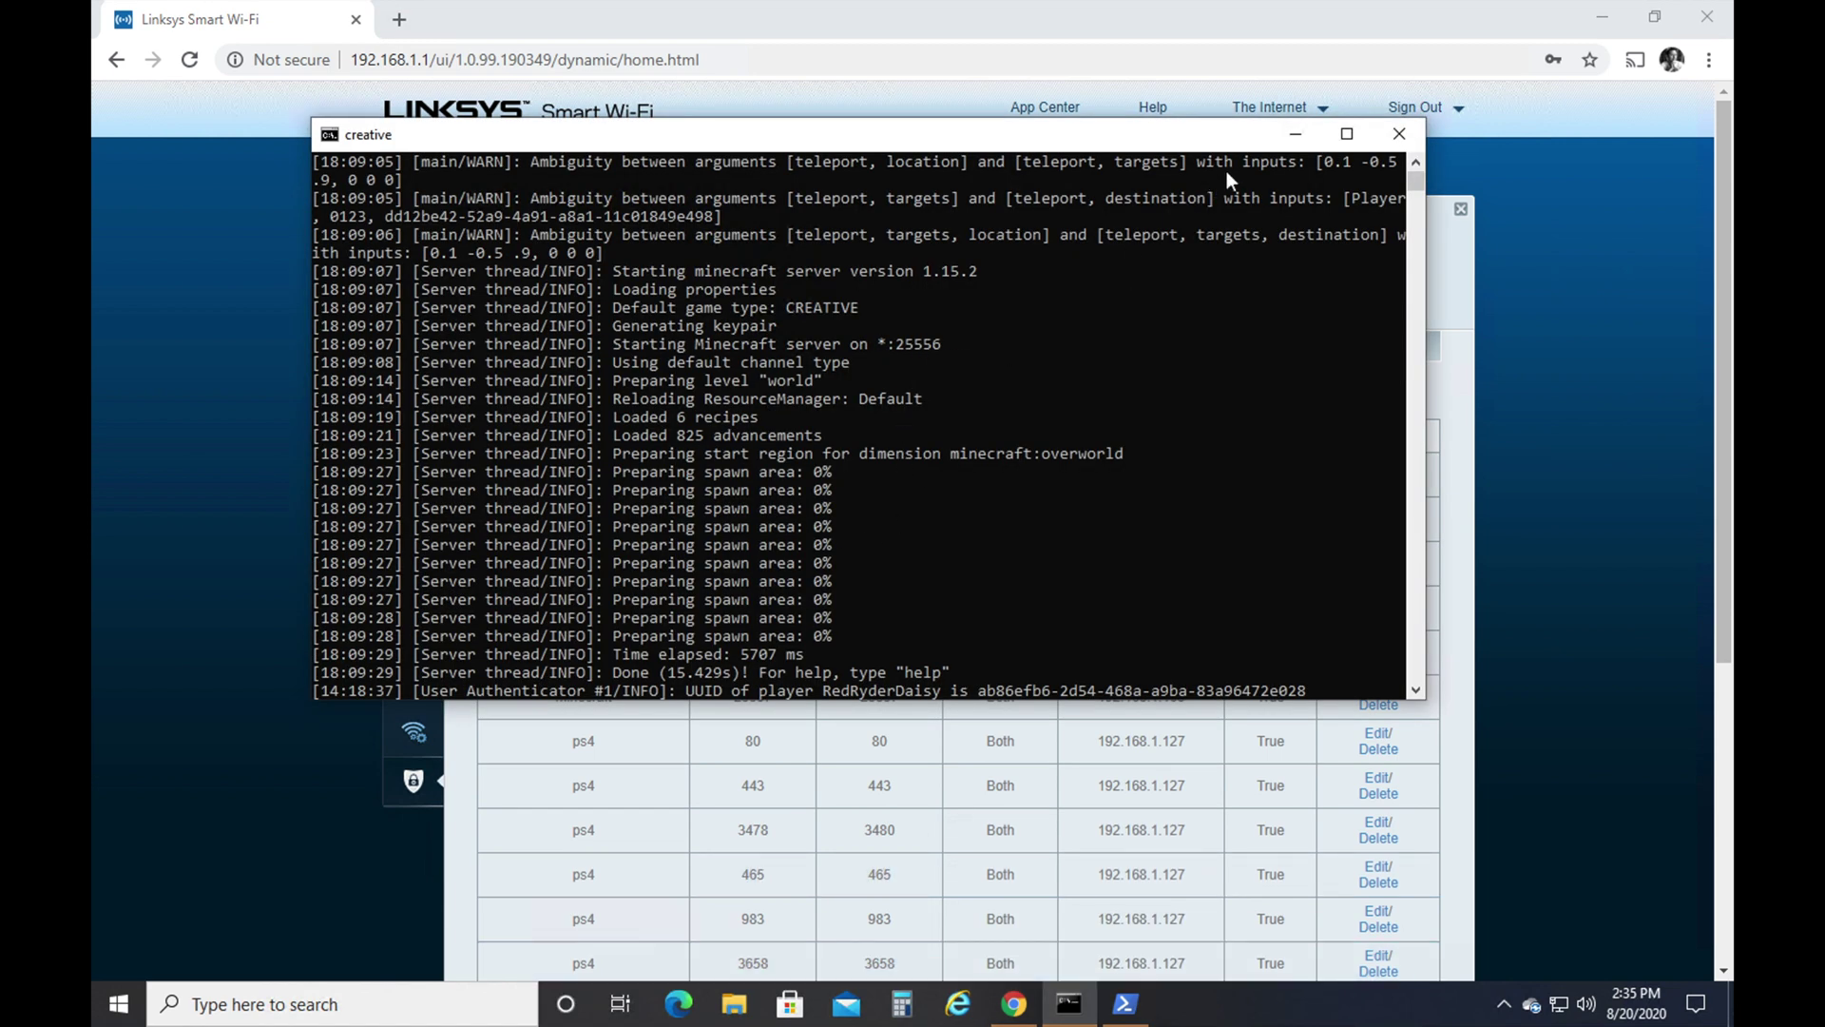
pyautogui.click(1295, 134)
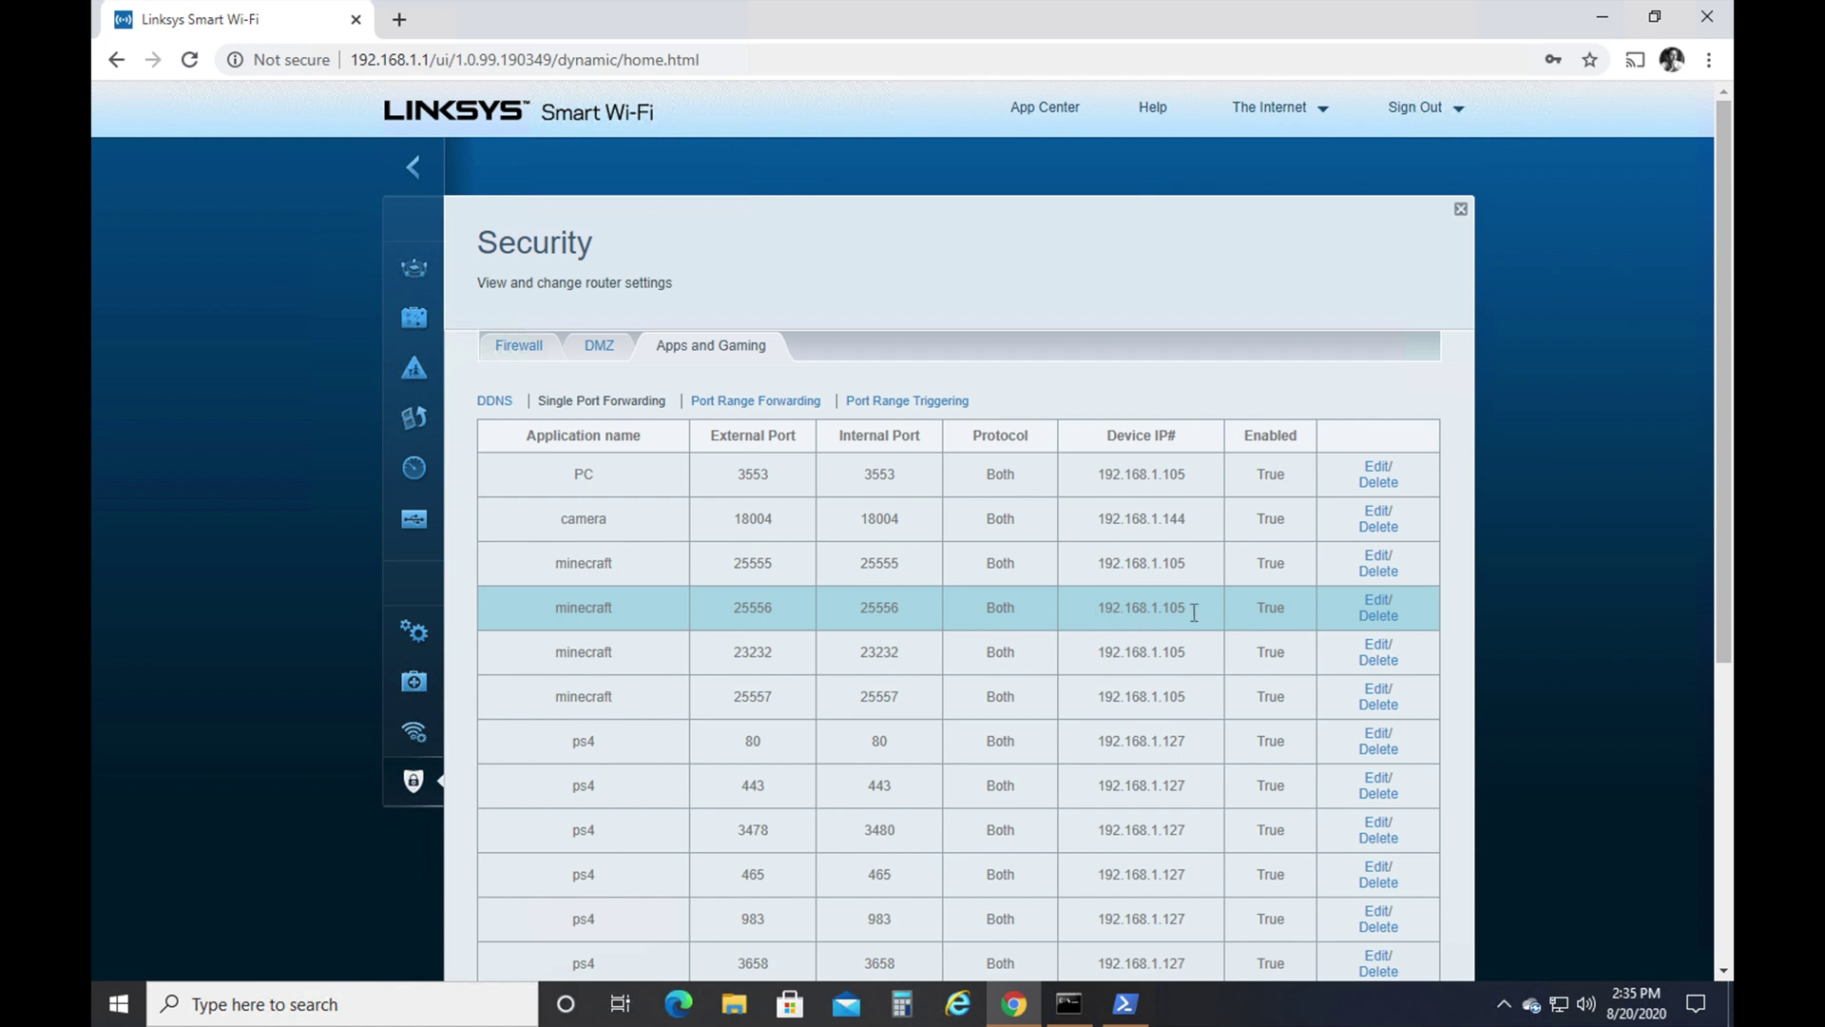
pyautogui.click(1126, 1004)
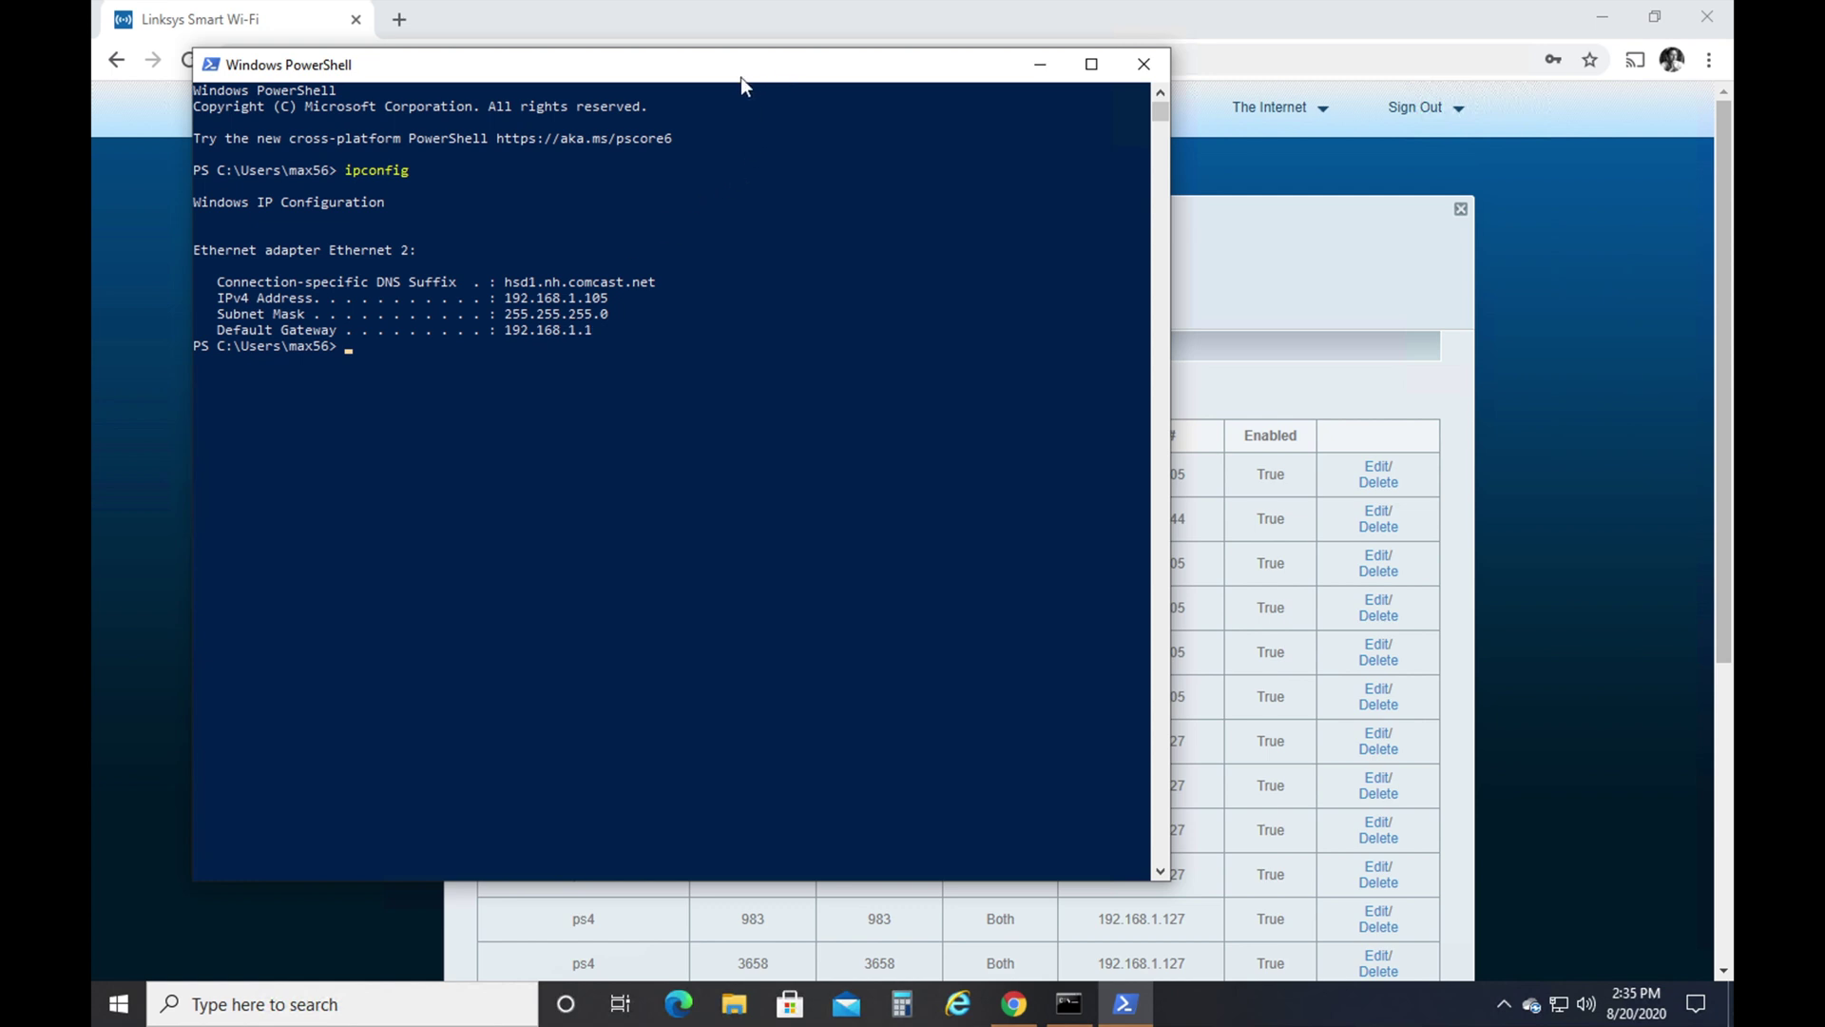
pyautogui.moveTo(740, 77); pyautogui.dragTo(671, 94)
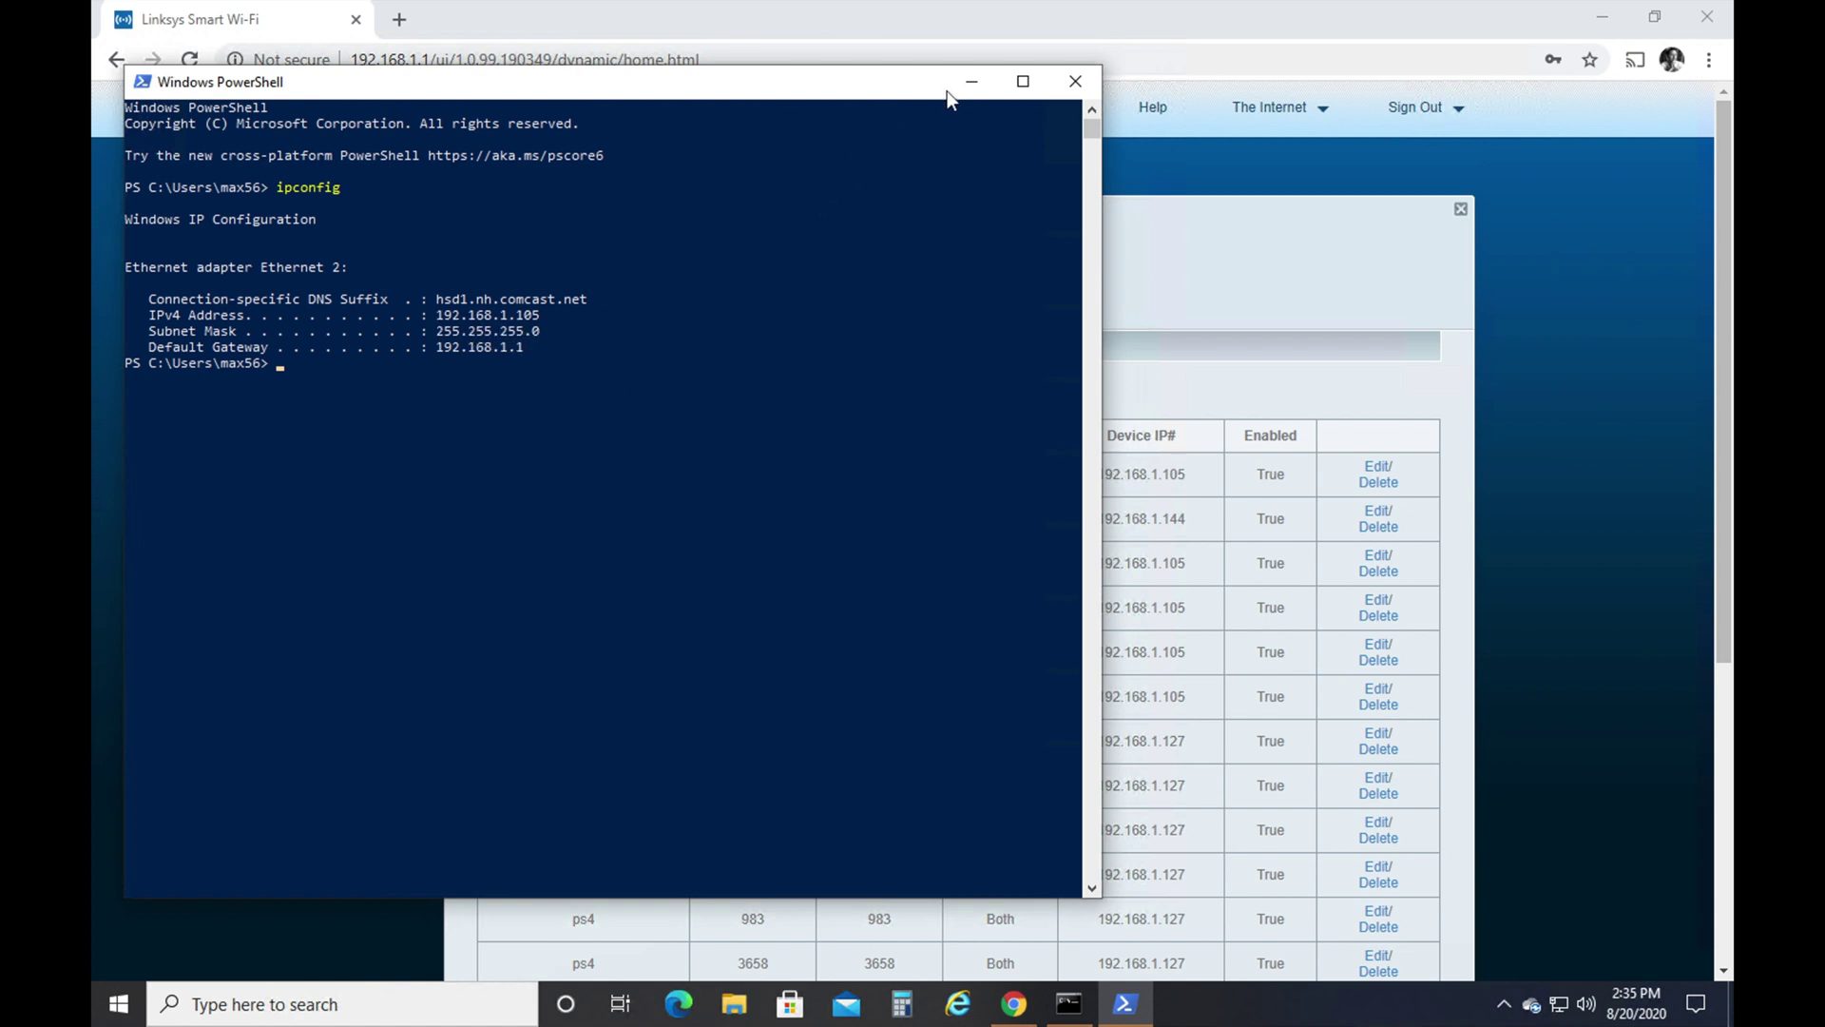
pyautogui.click(971, 82)
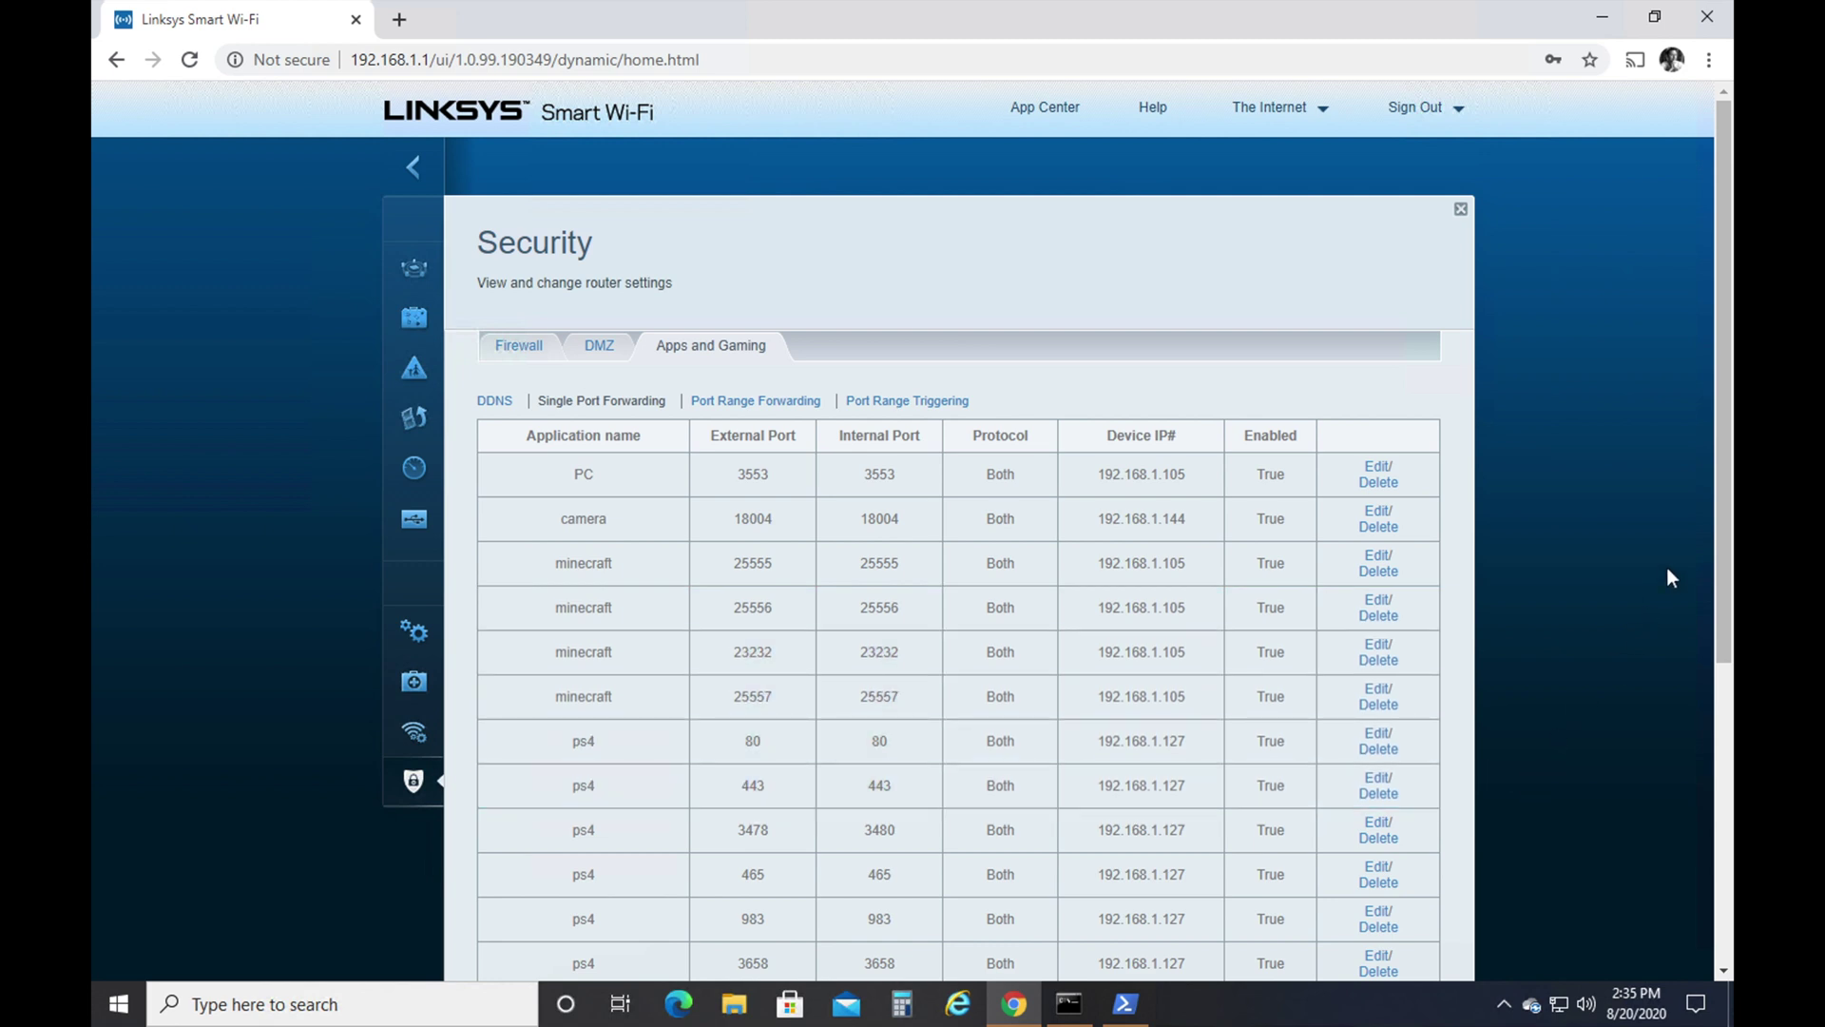
# - Add a new single port forwarding entry with the application name minecraft
pyautogui.moveTo(1729, 601); pyautogui.dragTo(1729, 960)
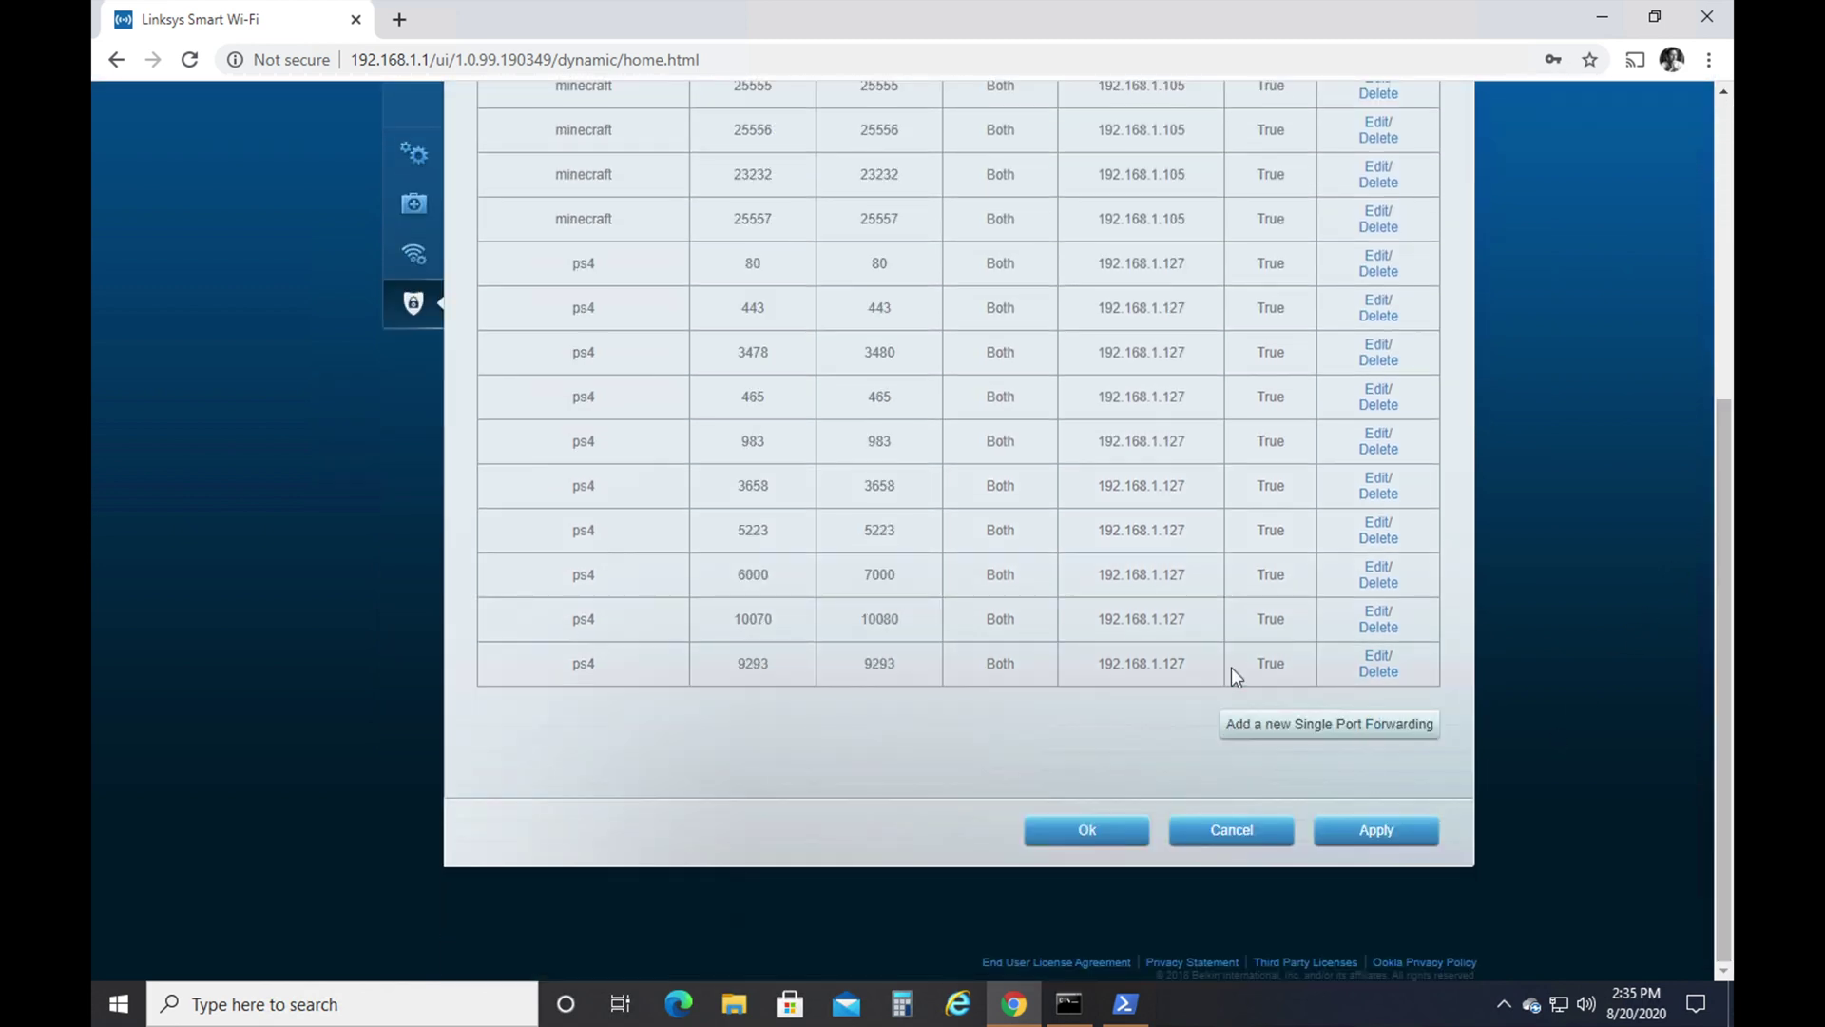
pyautogui.click(1275, 726)
pyautogui.click(633, 672)
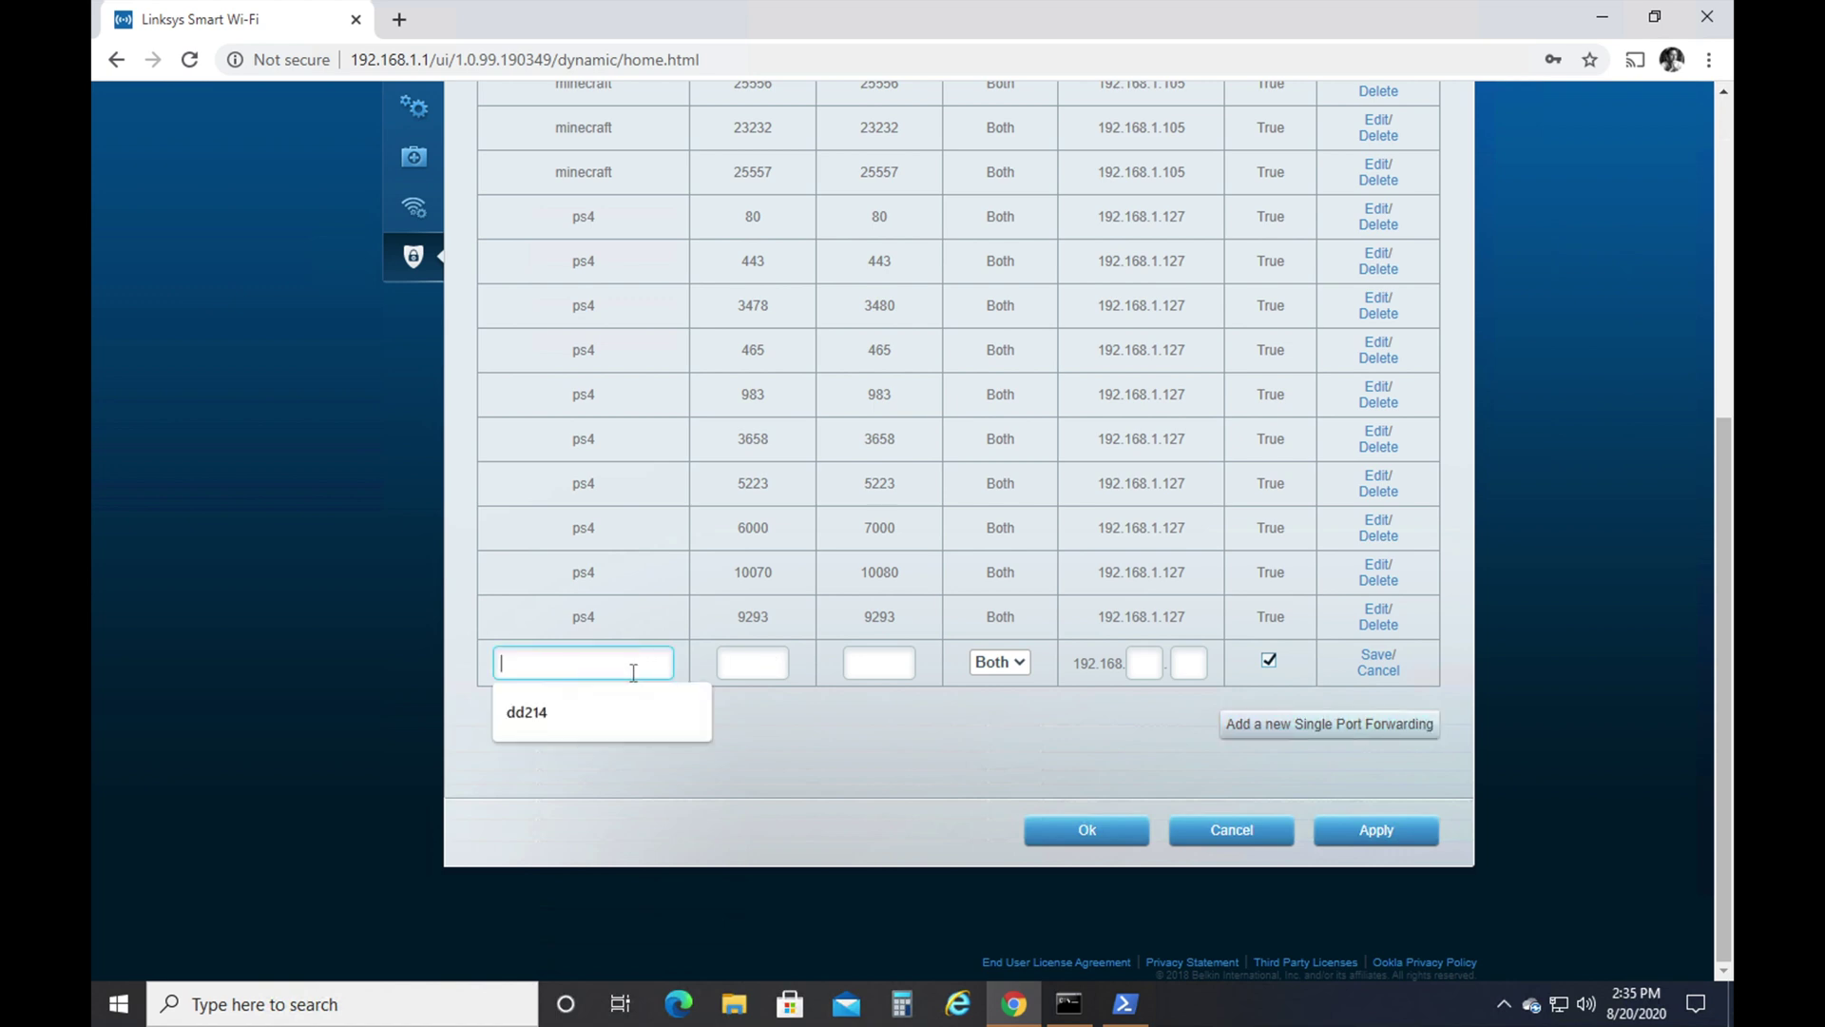
pyautogui.write('minecrsft')
pyautogui.press('BackSpace')
pyautogui.press('BackSpace')
pyautogui.press('BackSpace')
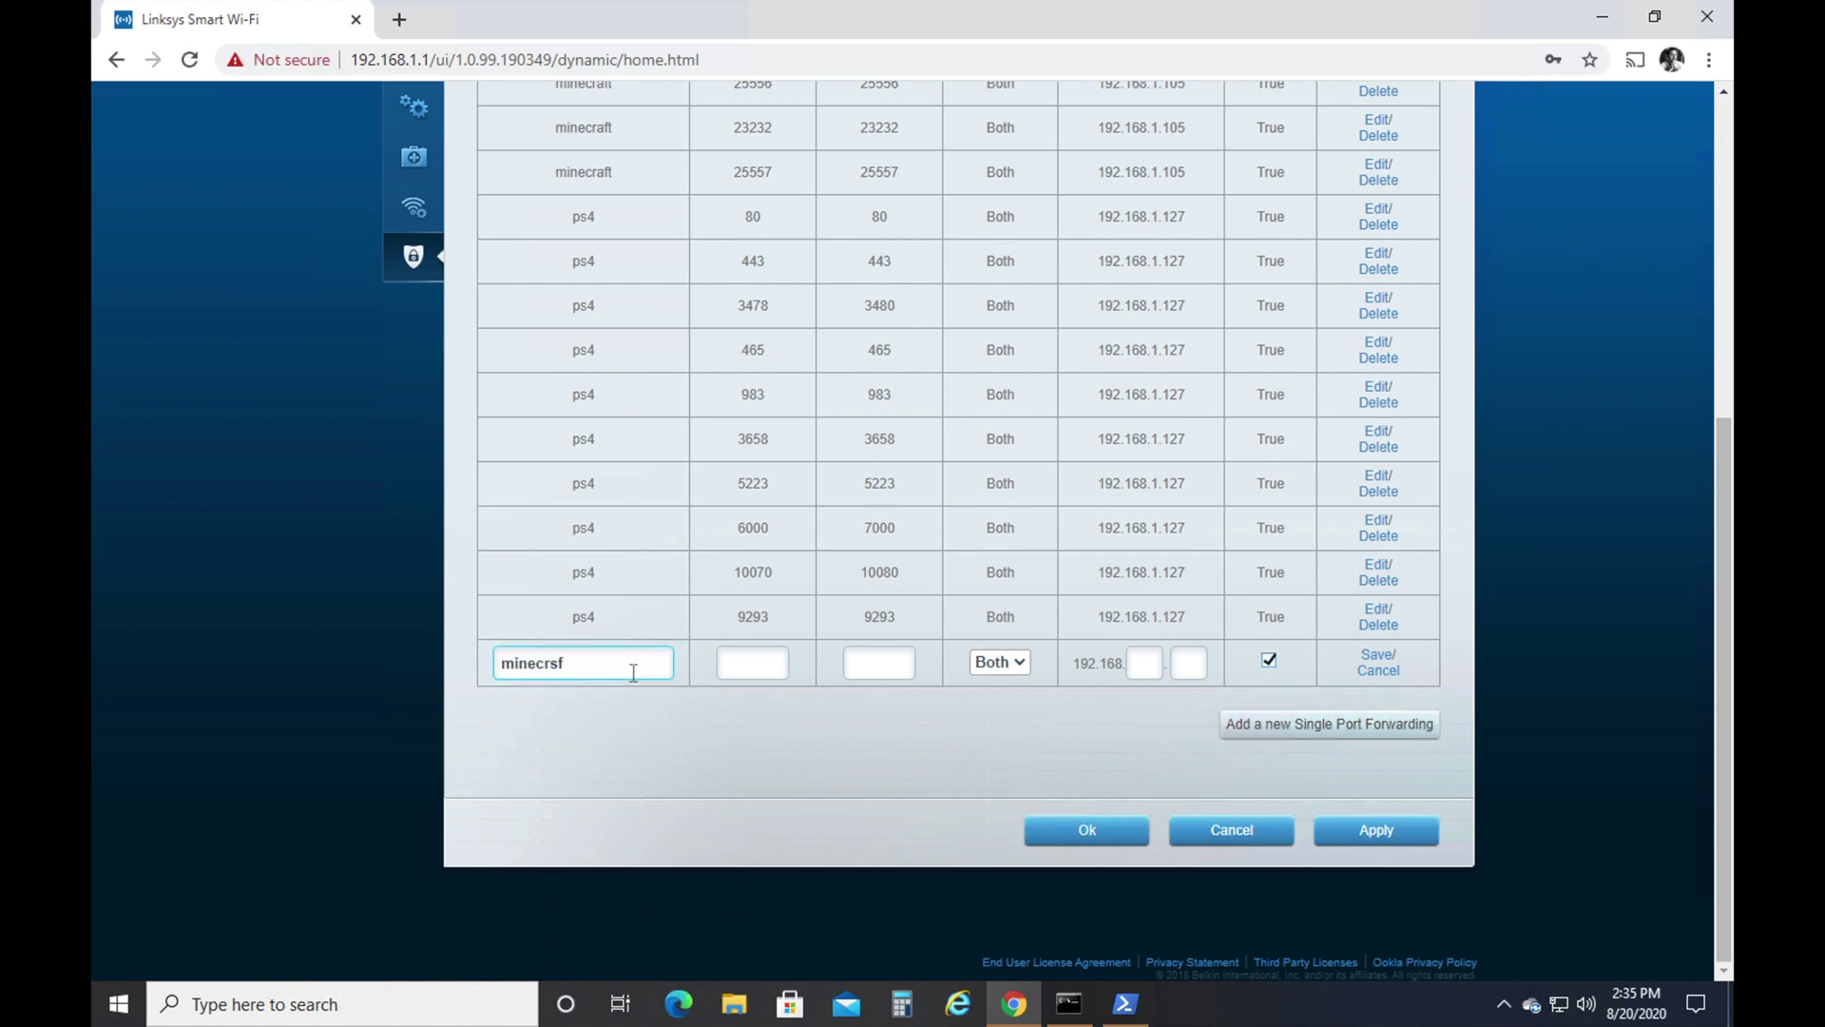
pyautogui.write('aft')
pyautogui.press('Tab')
# - Try external port 25556 for the new minecraft entry, replace it with 25559, and review the protocol options, keeping Both
pyautogui.write('25556')
pyautogui.press('Tab')
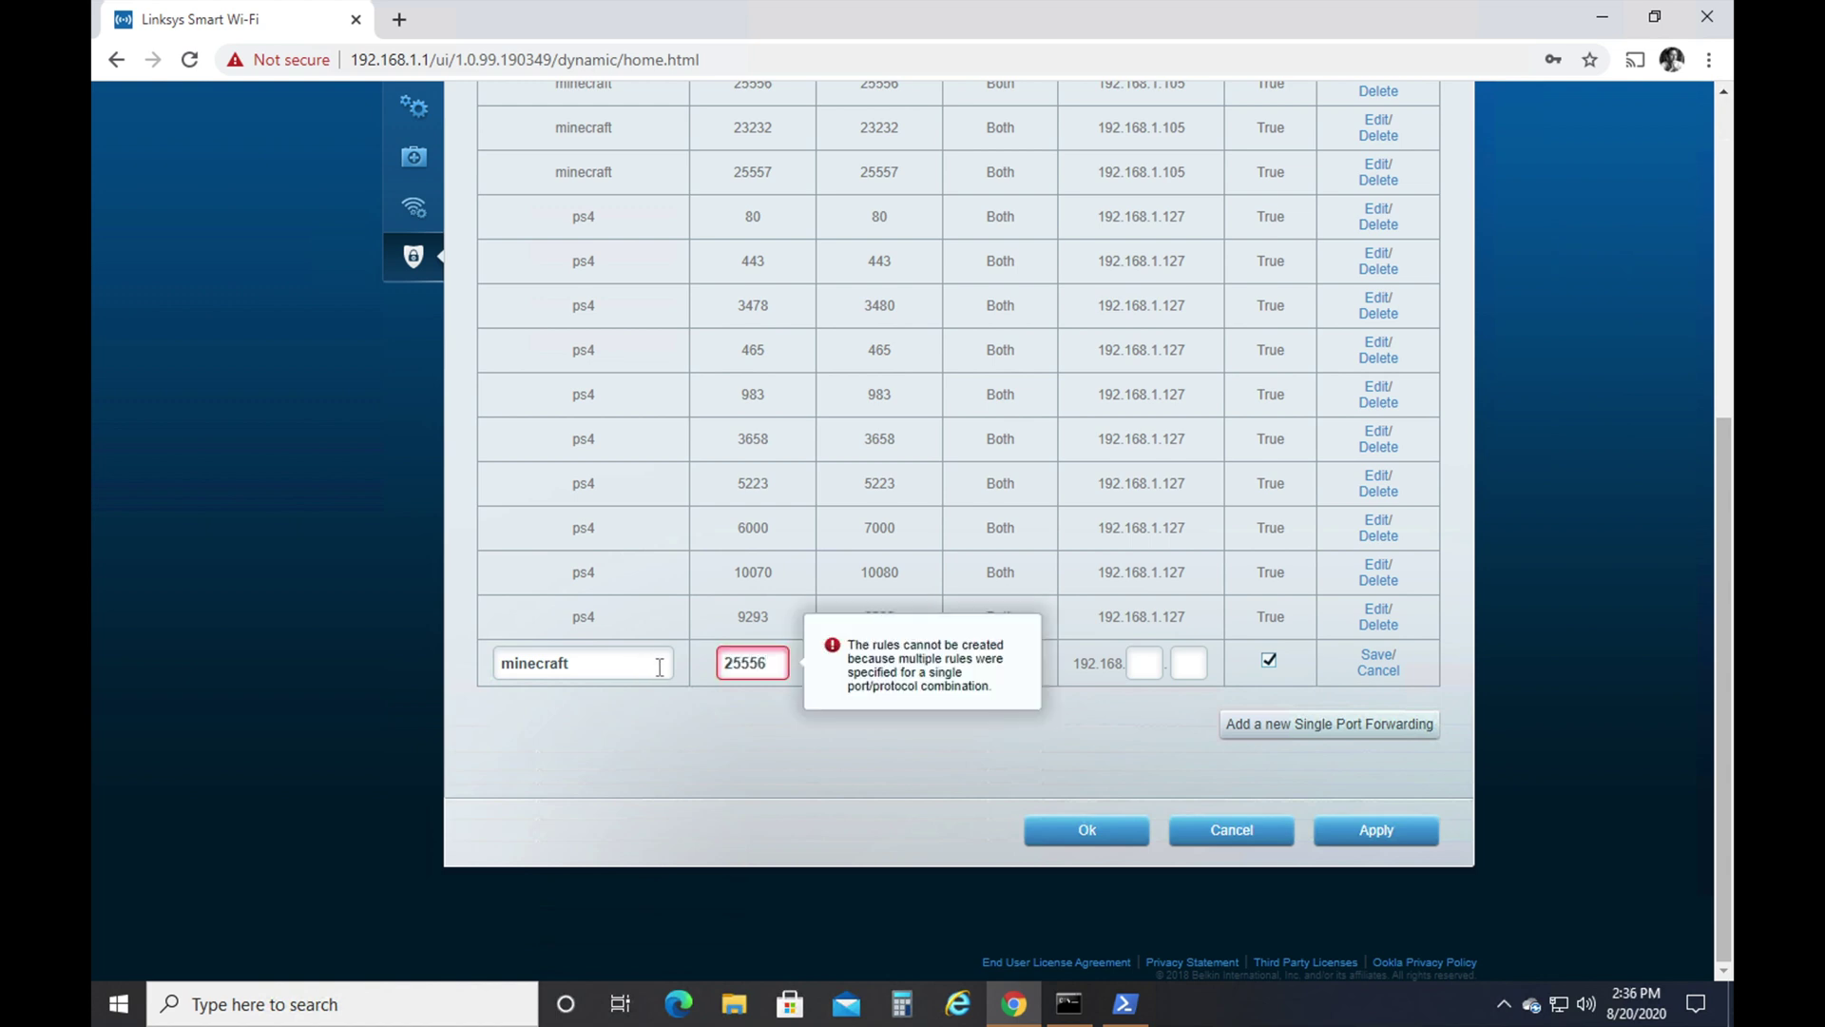
pyautogui.click(776, 663)
pyautogui.press('BackSpace')
pyautogui.write('9')
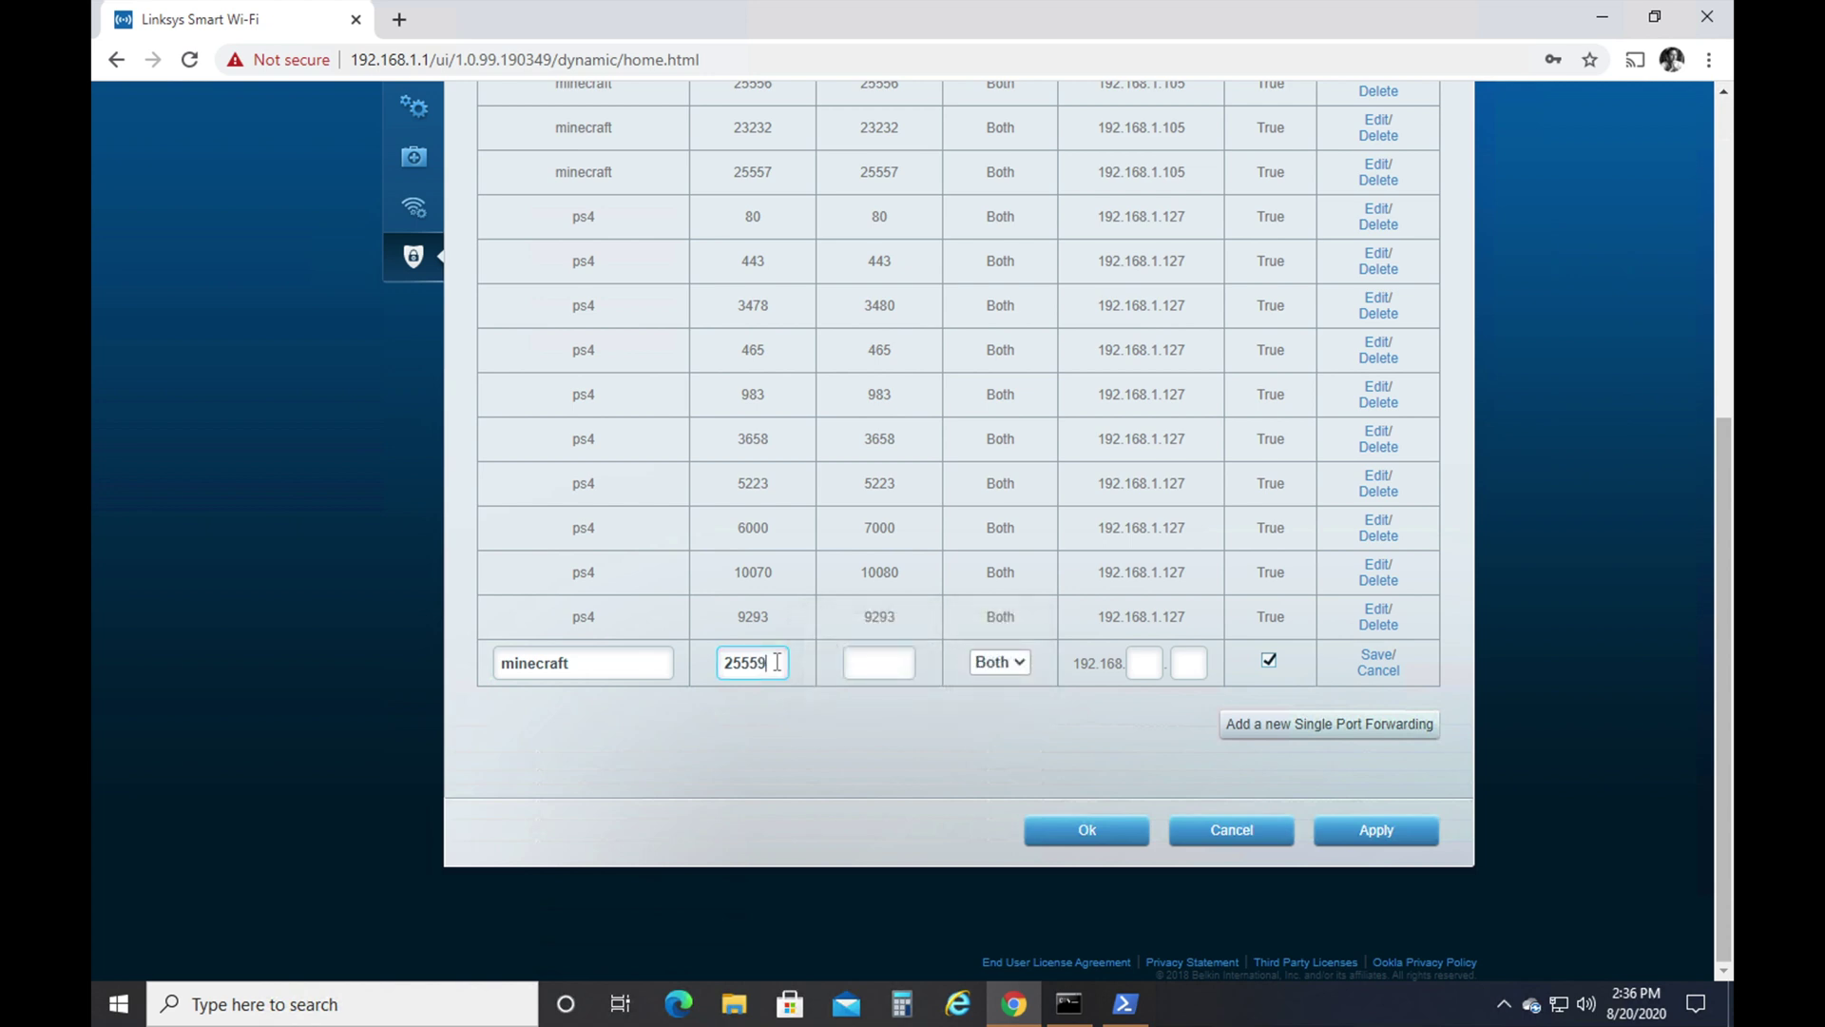
pyautogui.click(894, 658)
pyautogui.click(988, 663)
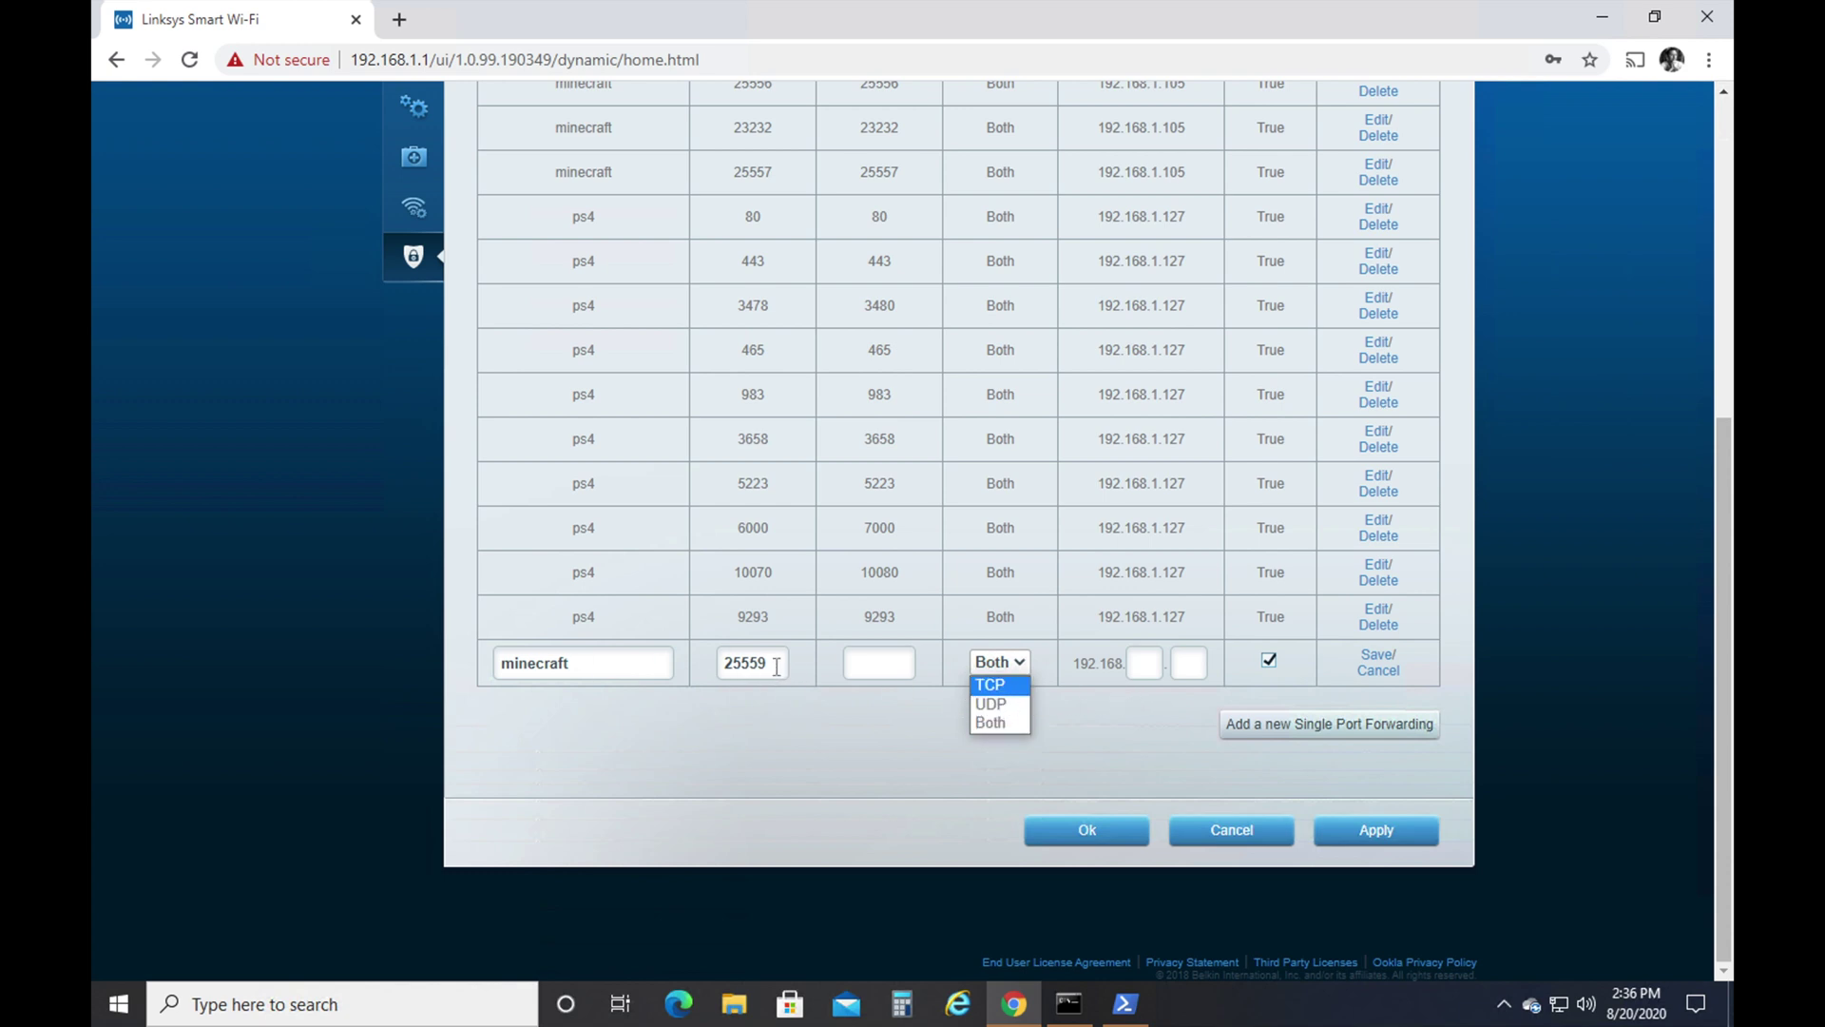
pyautogui.click(1144, 676)
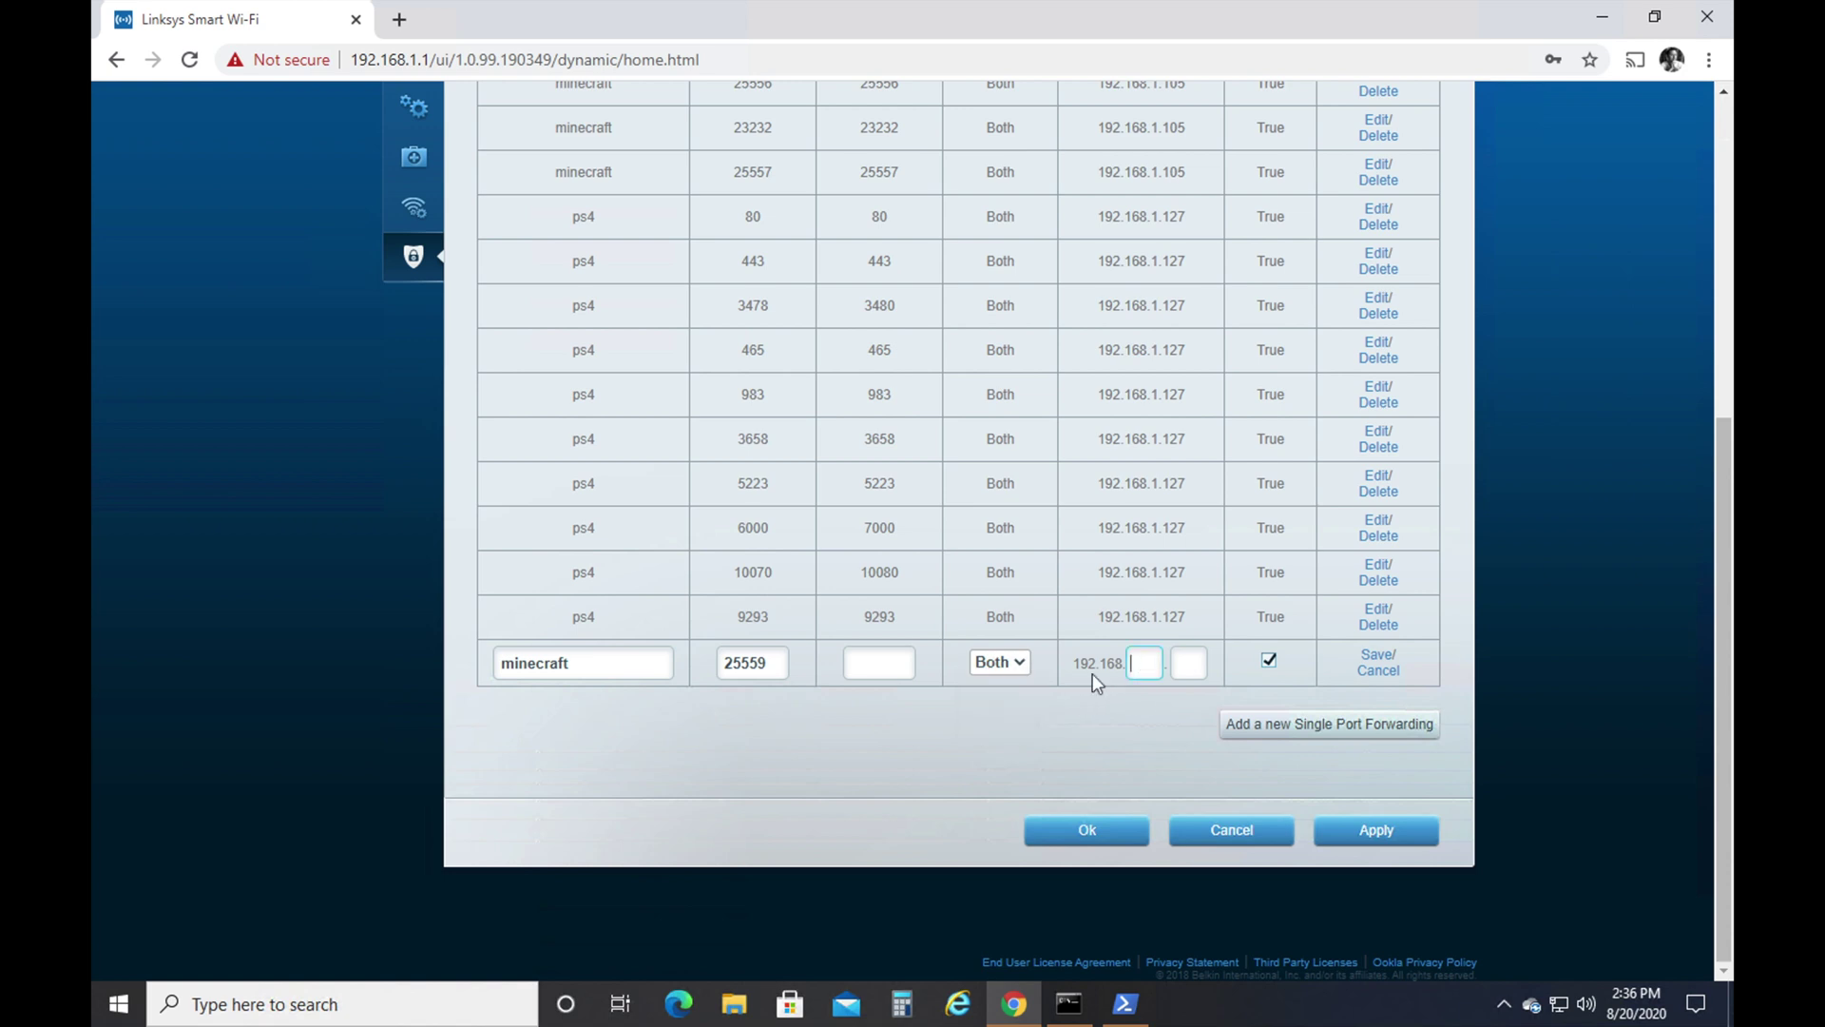
pyautogui.click(1010, 667)
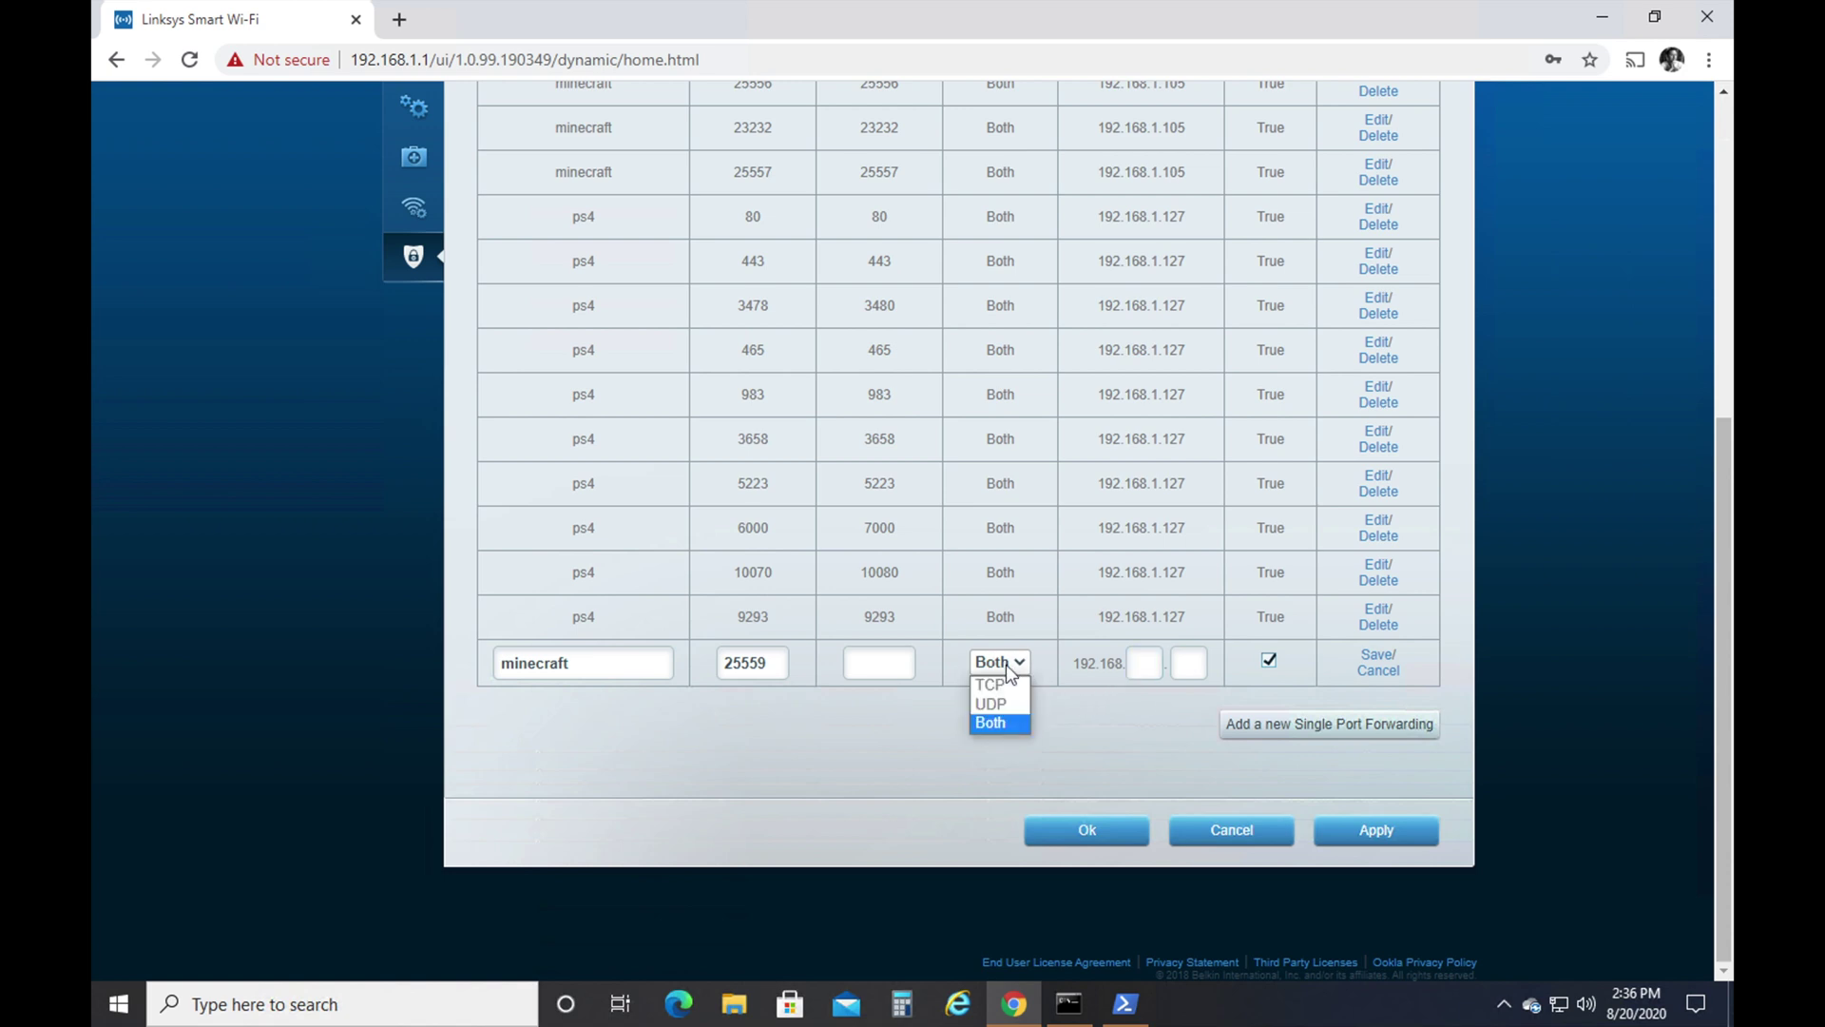
# - Set the entry's internal port to 25559 and its device IP to 192.168.1.105, save the entry, and close the browser
pyautogui.click(887, 657)
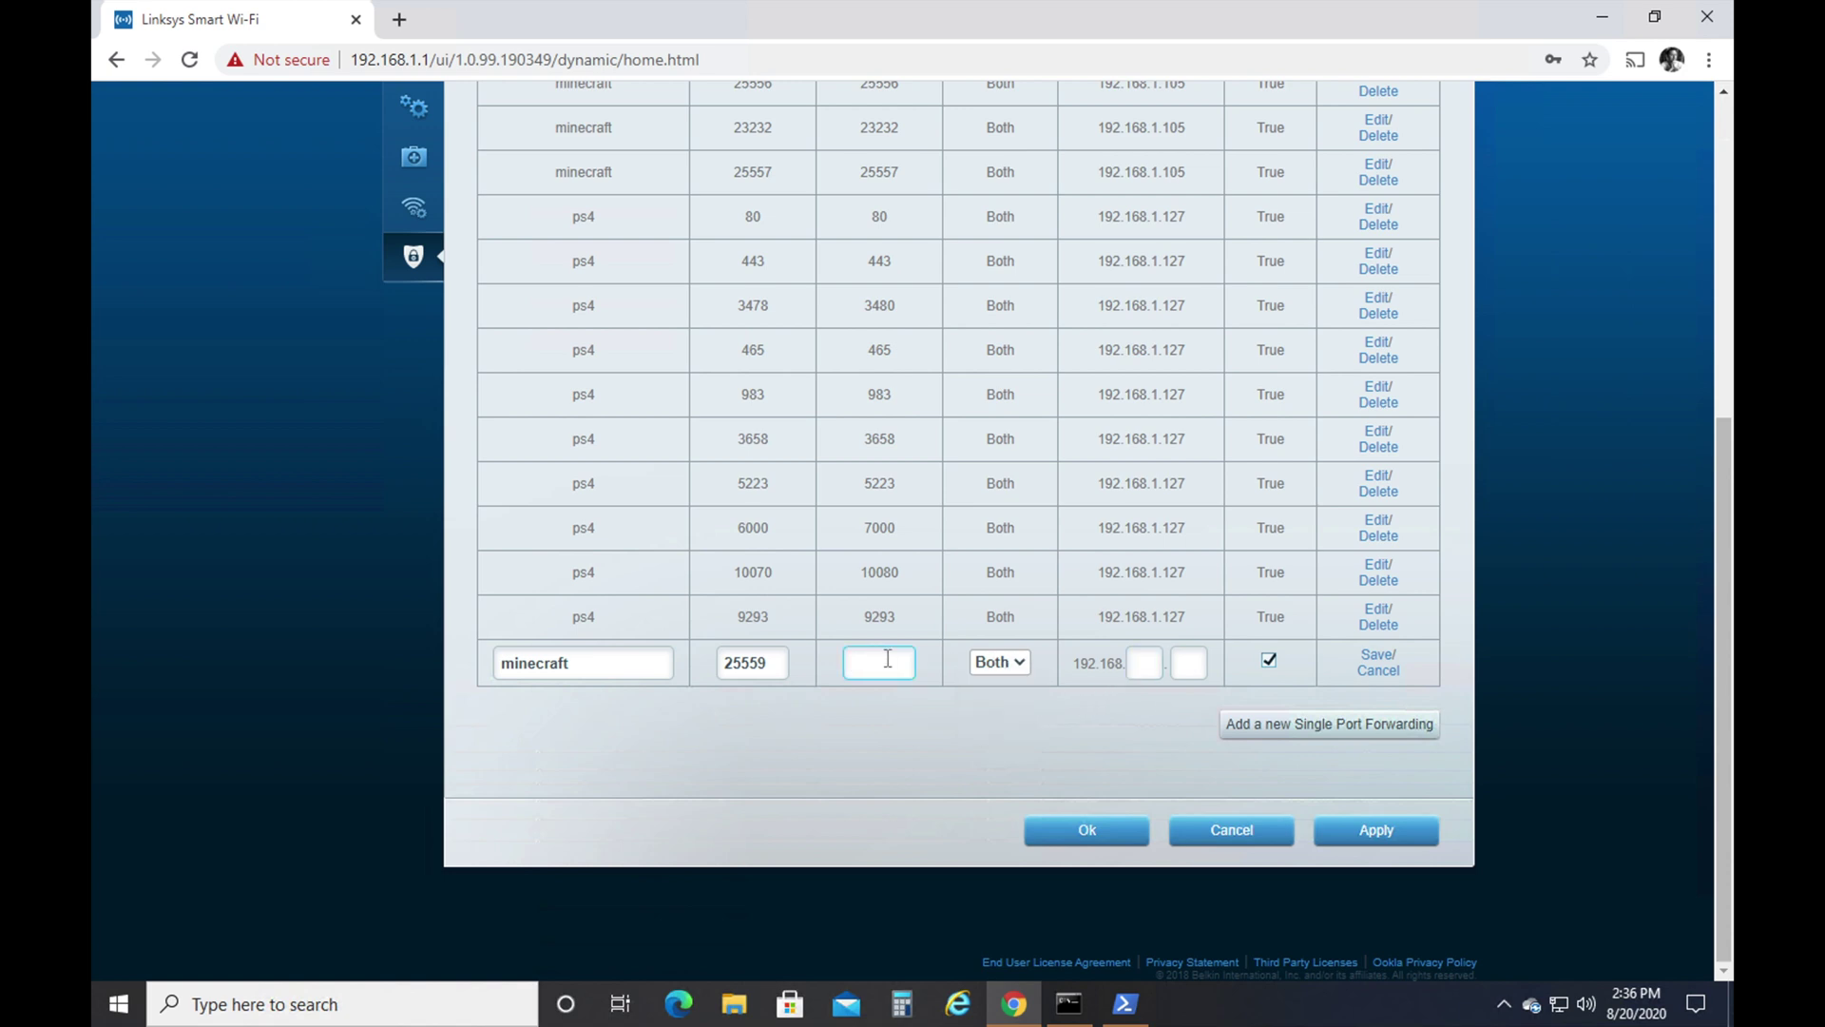
pyautogui.write('25559')
pyautogui.click(1143, 663)
pyautogui.write('1')
pyautogui.click(1178, 663)
pyautogui.write('105')
pyautogui.click(1377, 655)
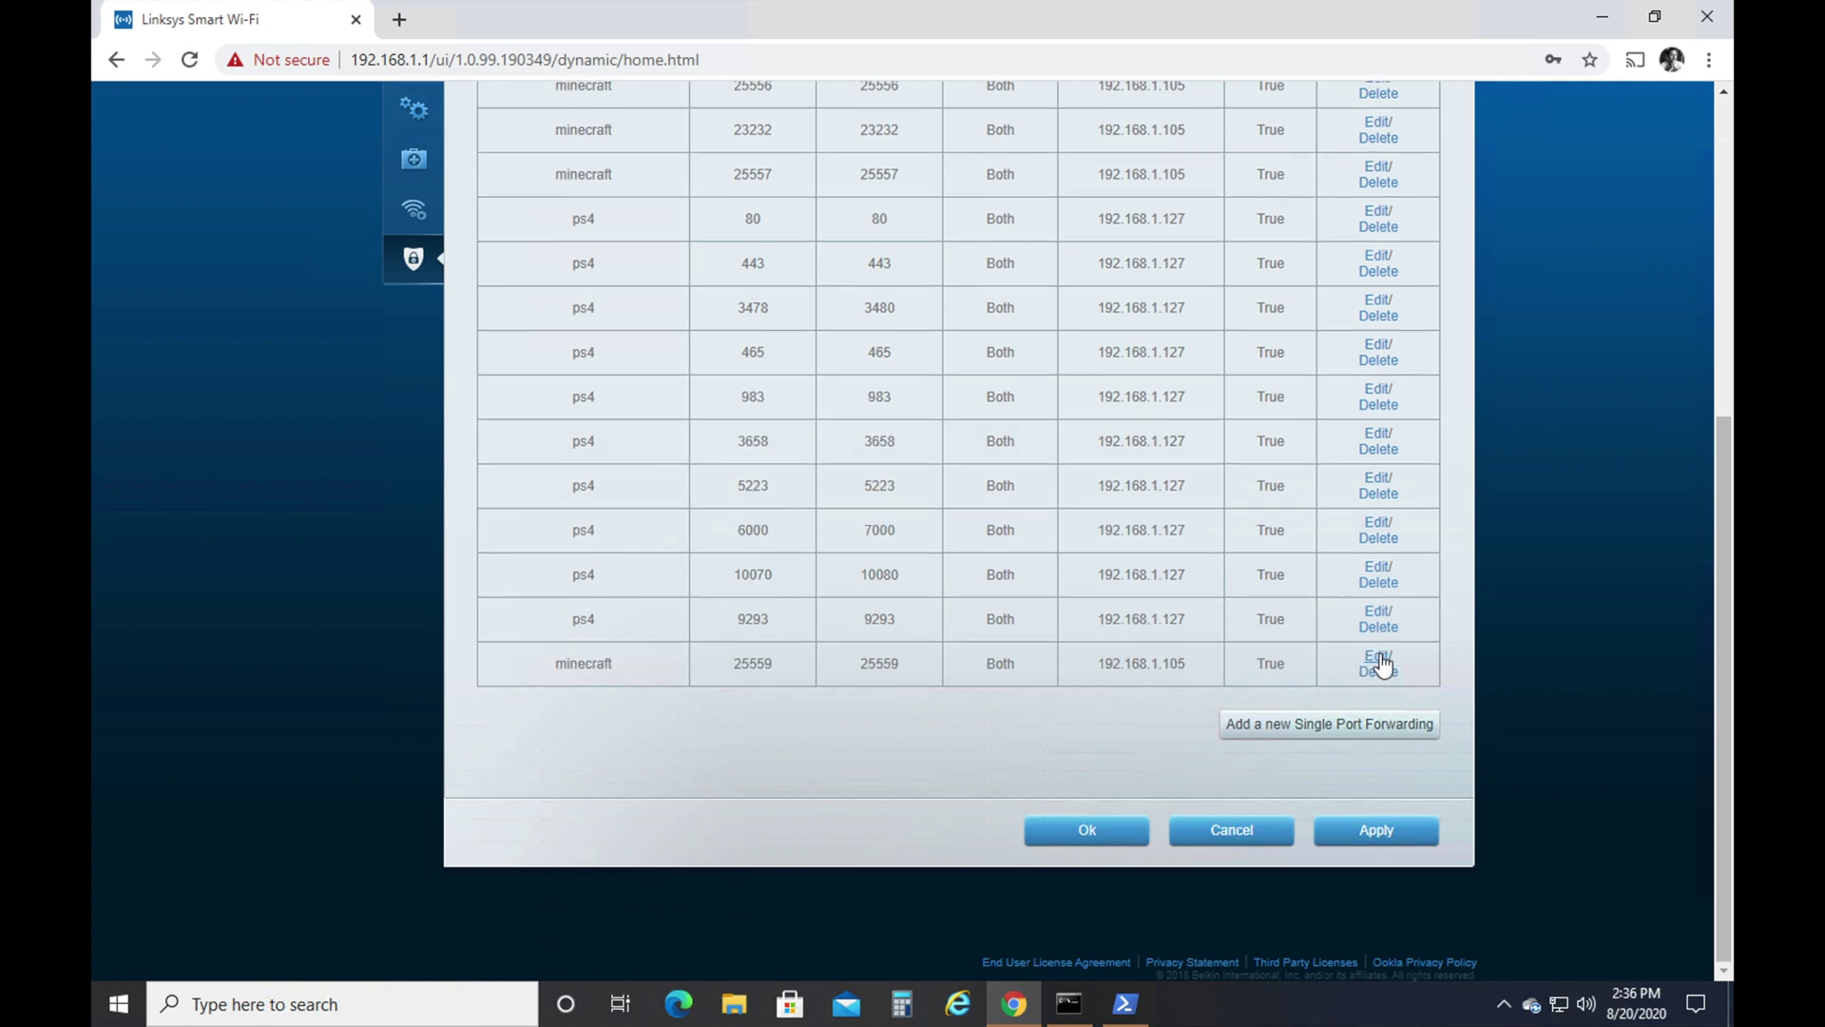
pyautogui.click(1699, 31)
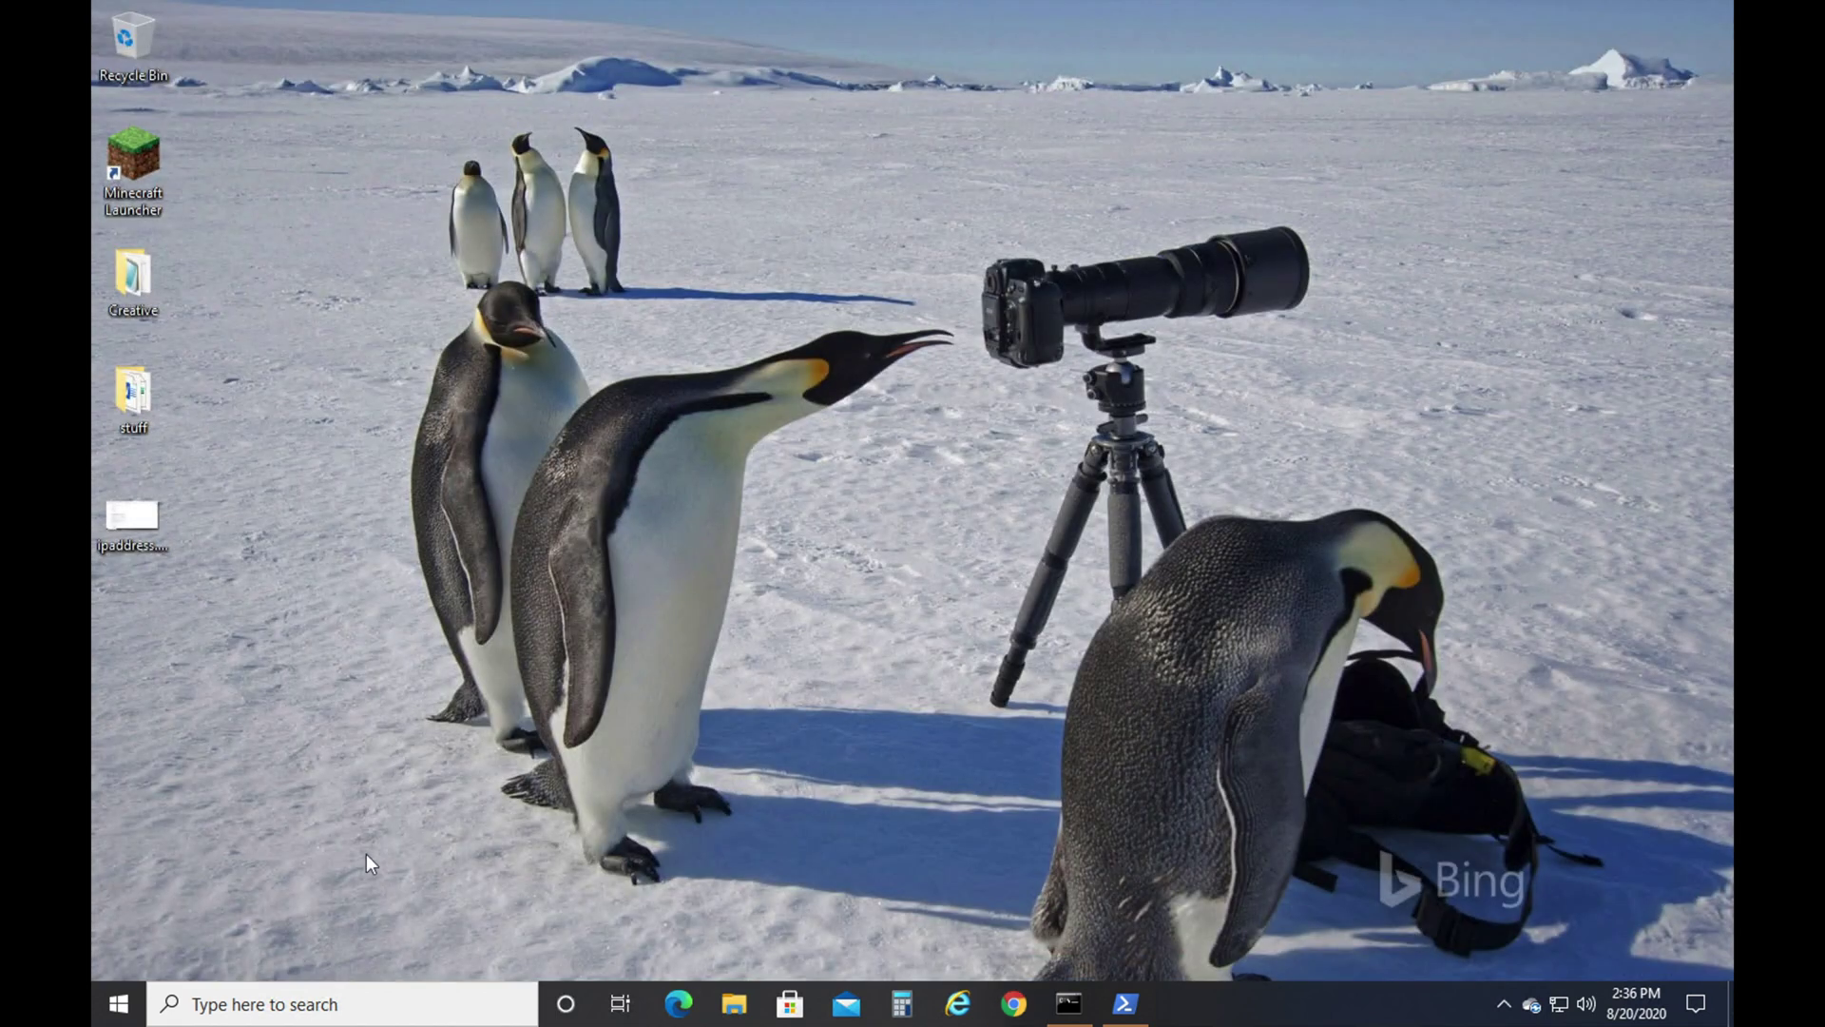
# - Open the Windows Firewall allowed apps list for changes, check the Java(TM) Platform SE binary entries, and accept the list
pyautogui.click(350, 999)
pyautogui.write('allo')
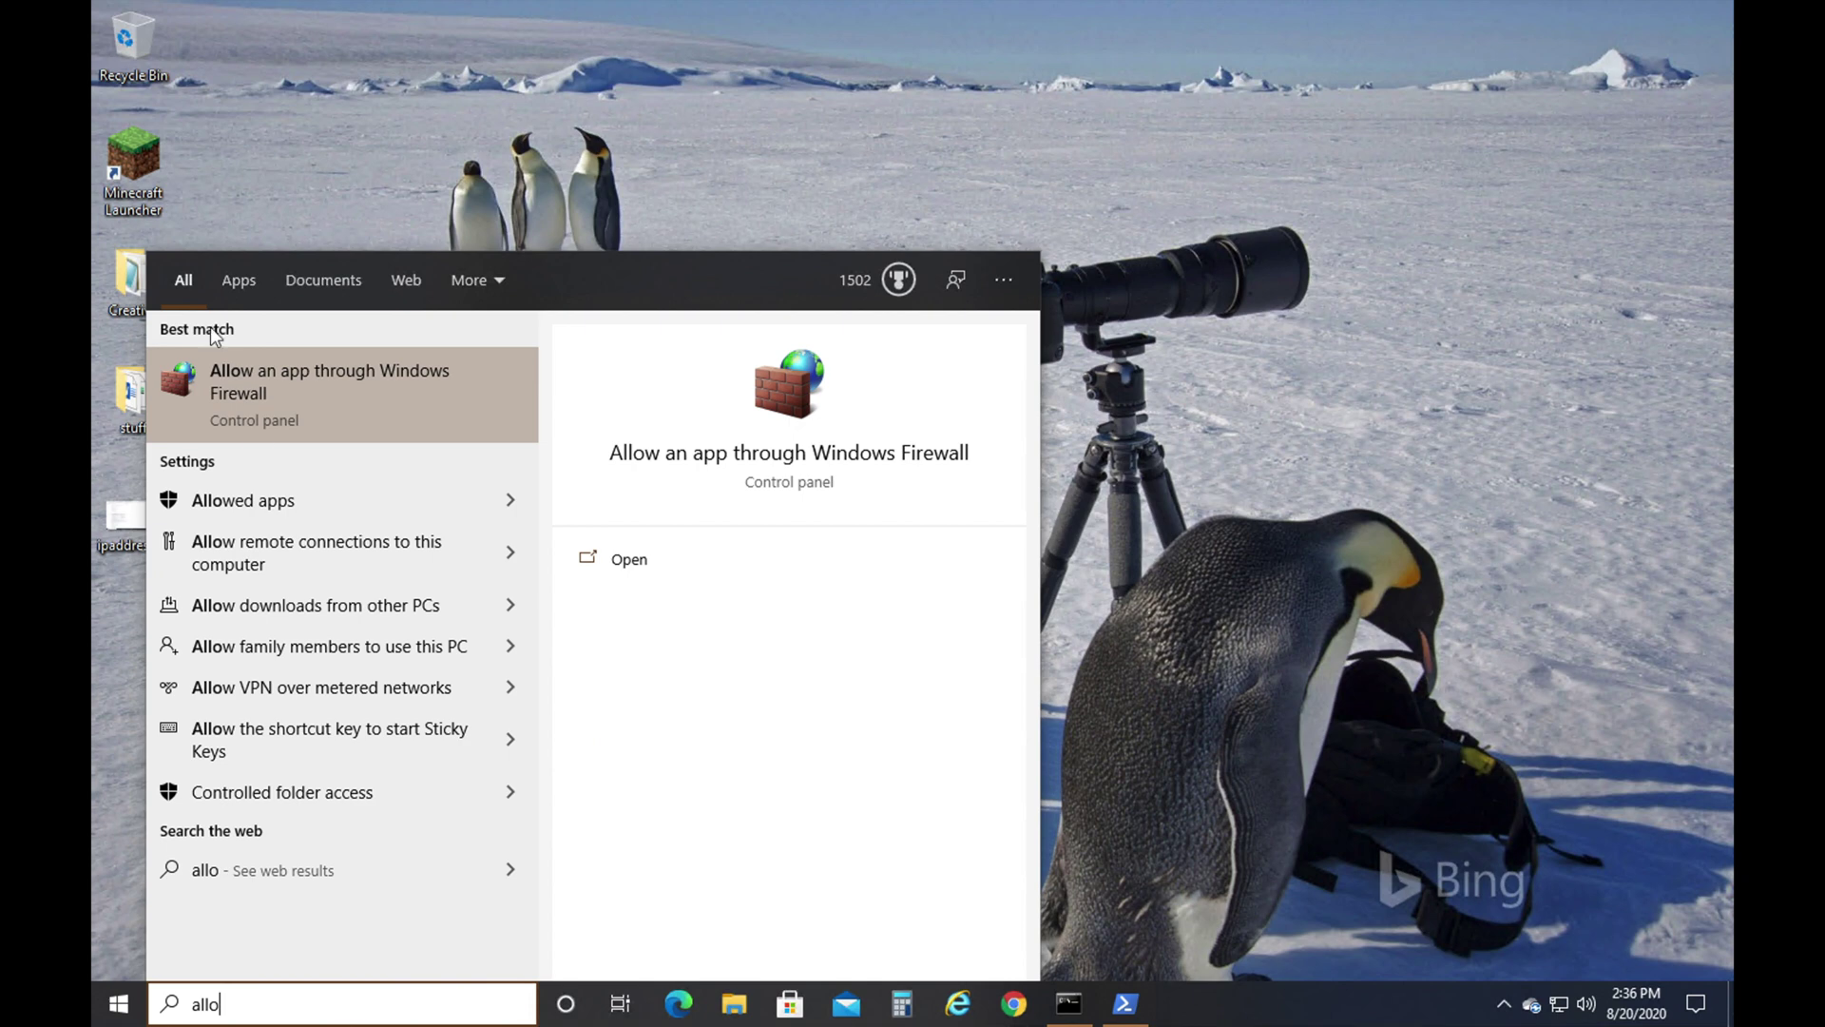
pyautogui.click(294, 374)
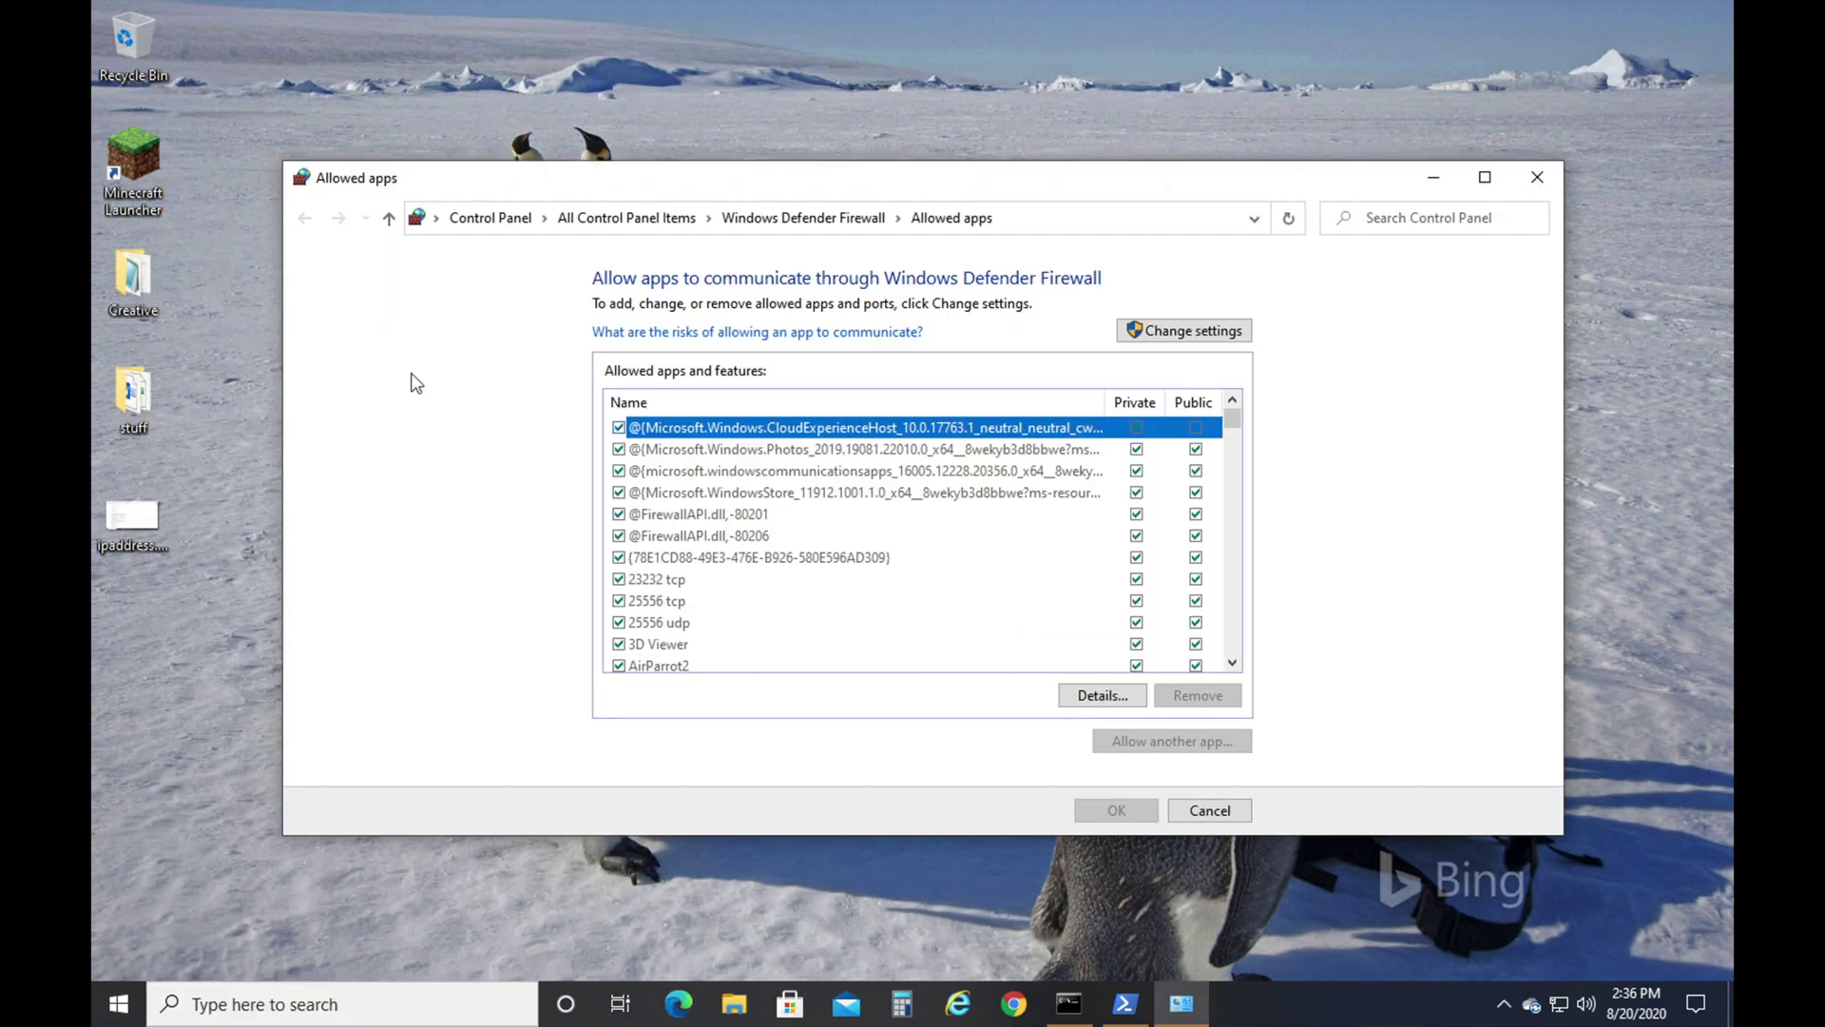
pyautogui.click(1191, 332)
pyautogui.moveTo(1232, 418); pyautogui.dragTo(1234, 490)
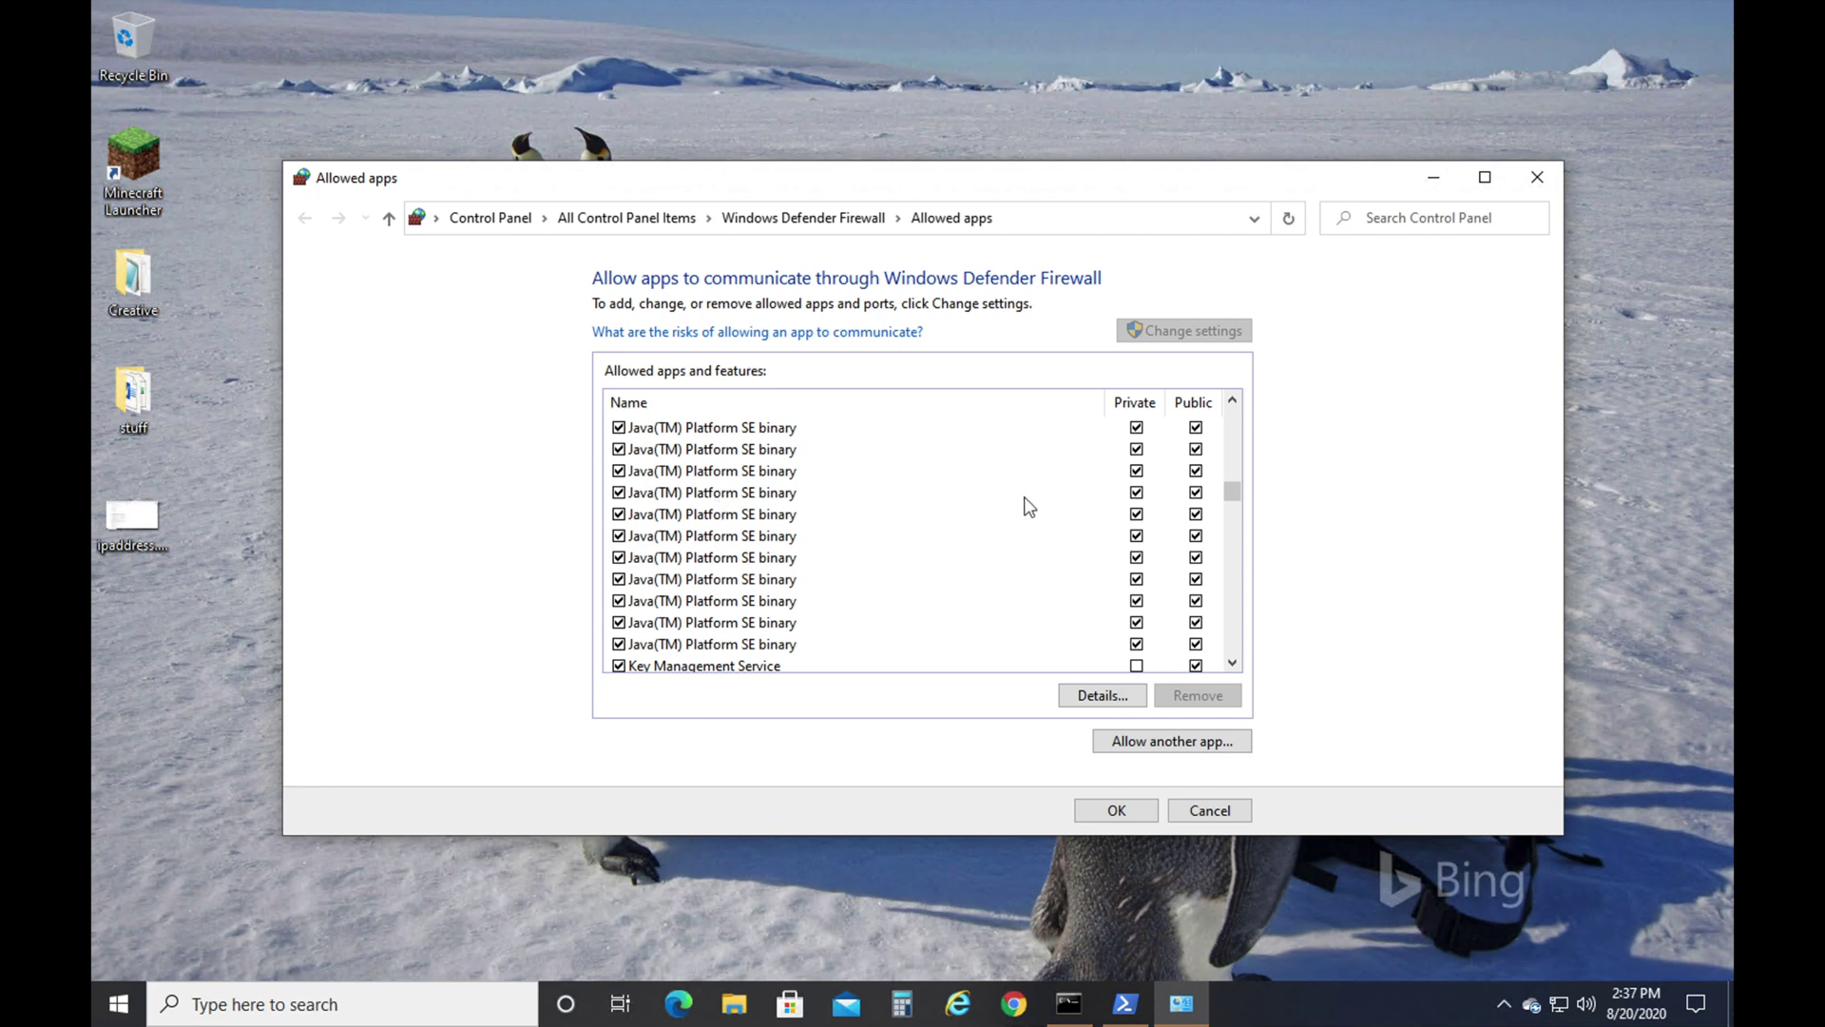
pyautogui.click(1140, 810)
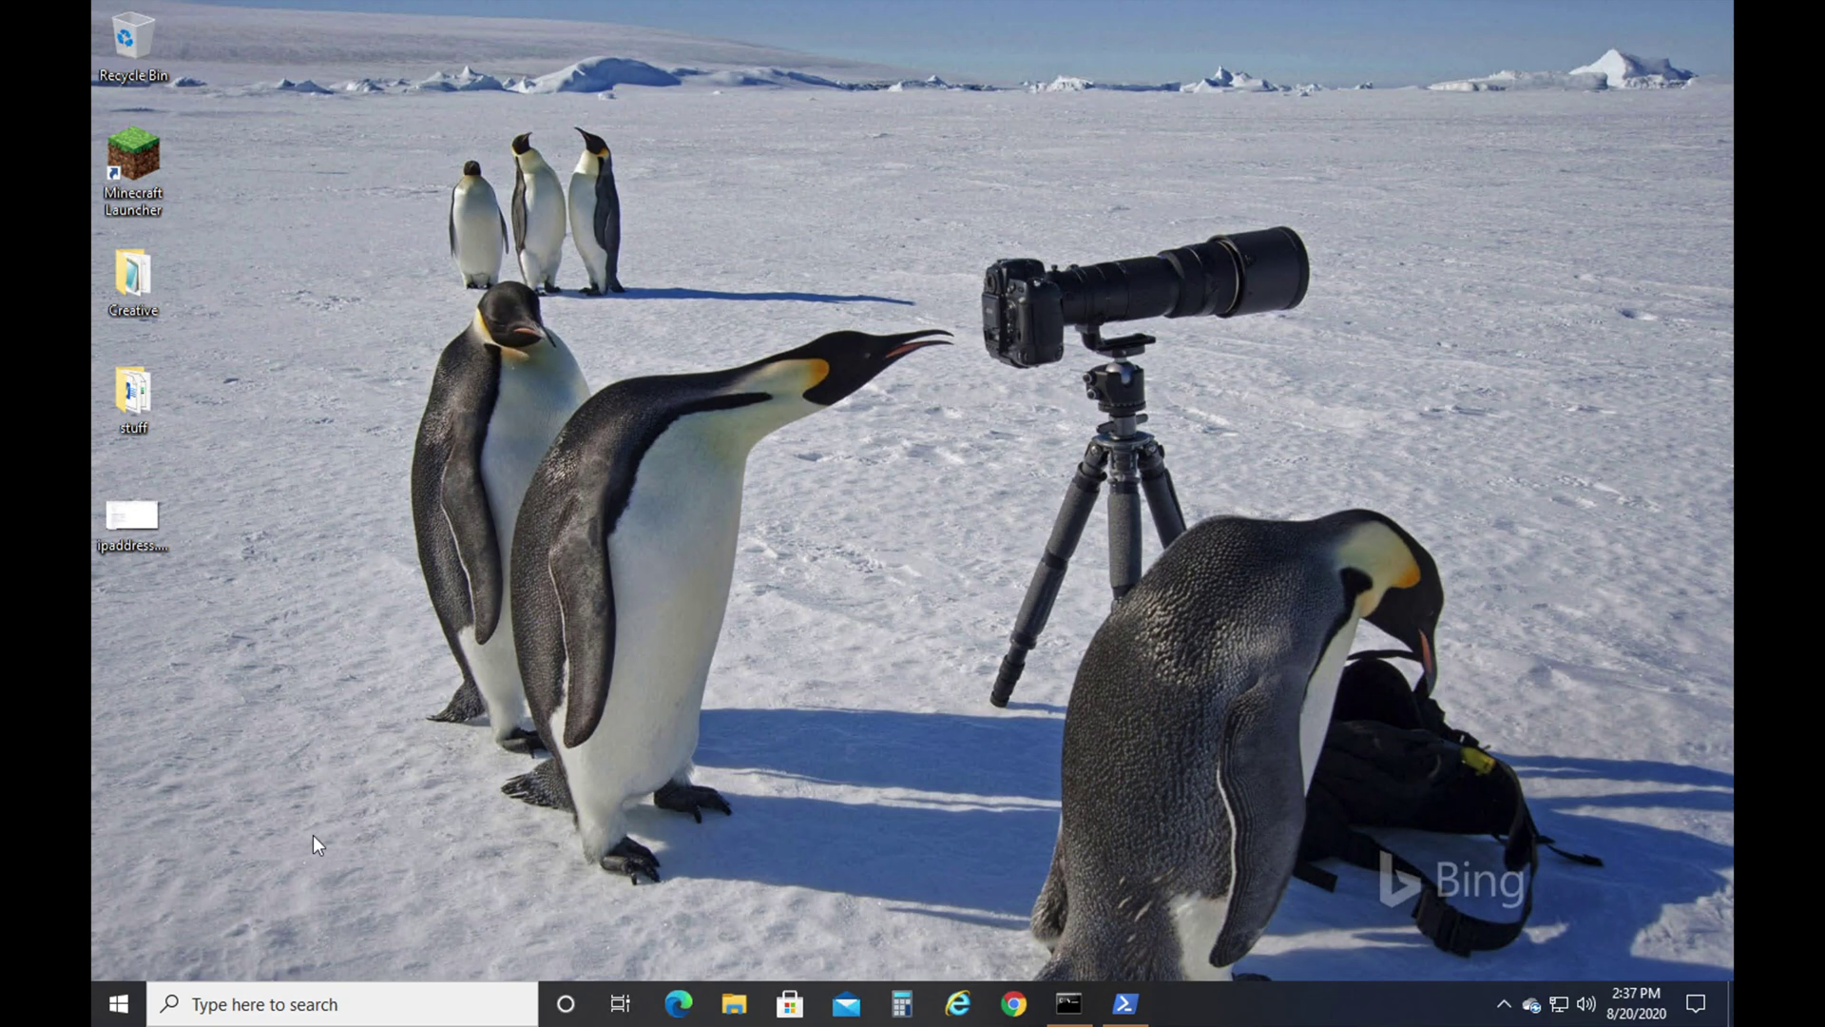
# - Search Windows for Windows Defender Firewall with Advanced Security and open it
pyautogui.click(383, 1004)
pyautogui.write('w')
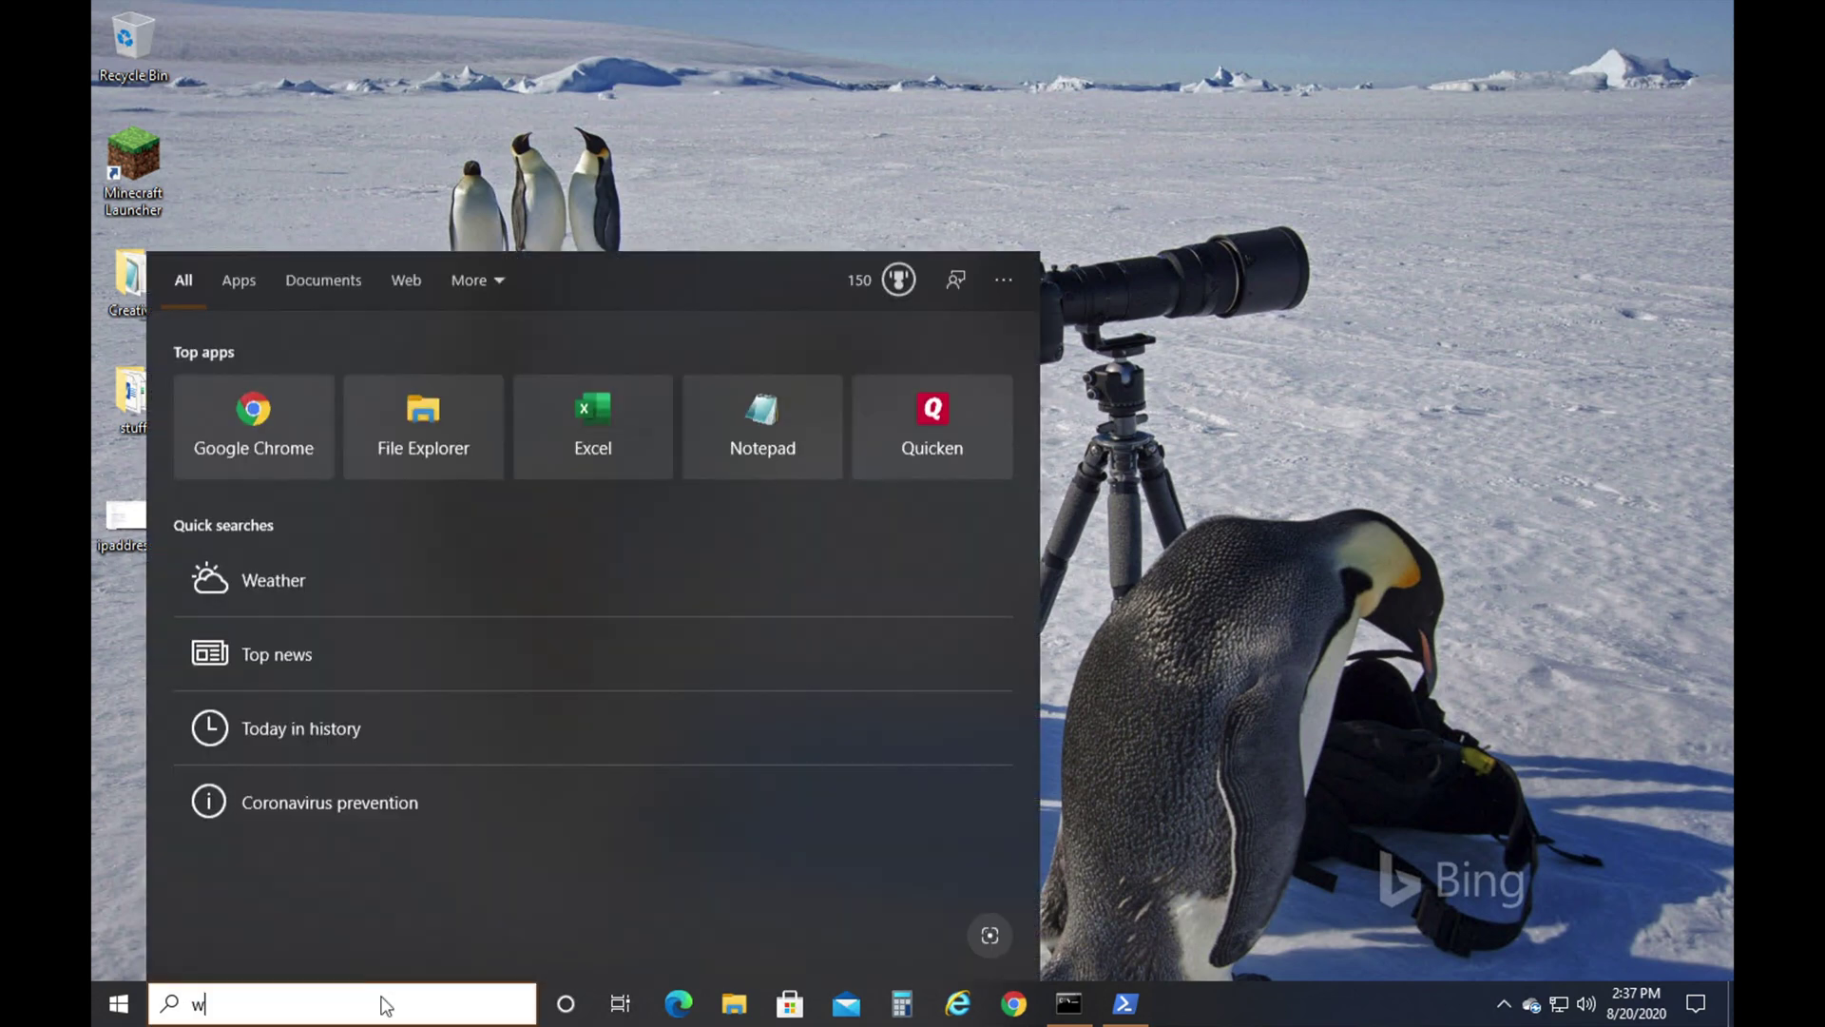
pyautogui.write('indow')
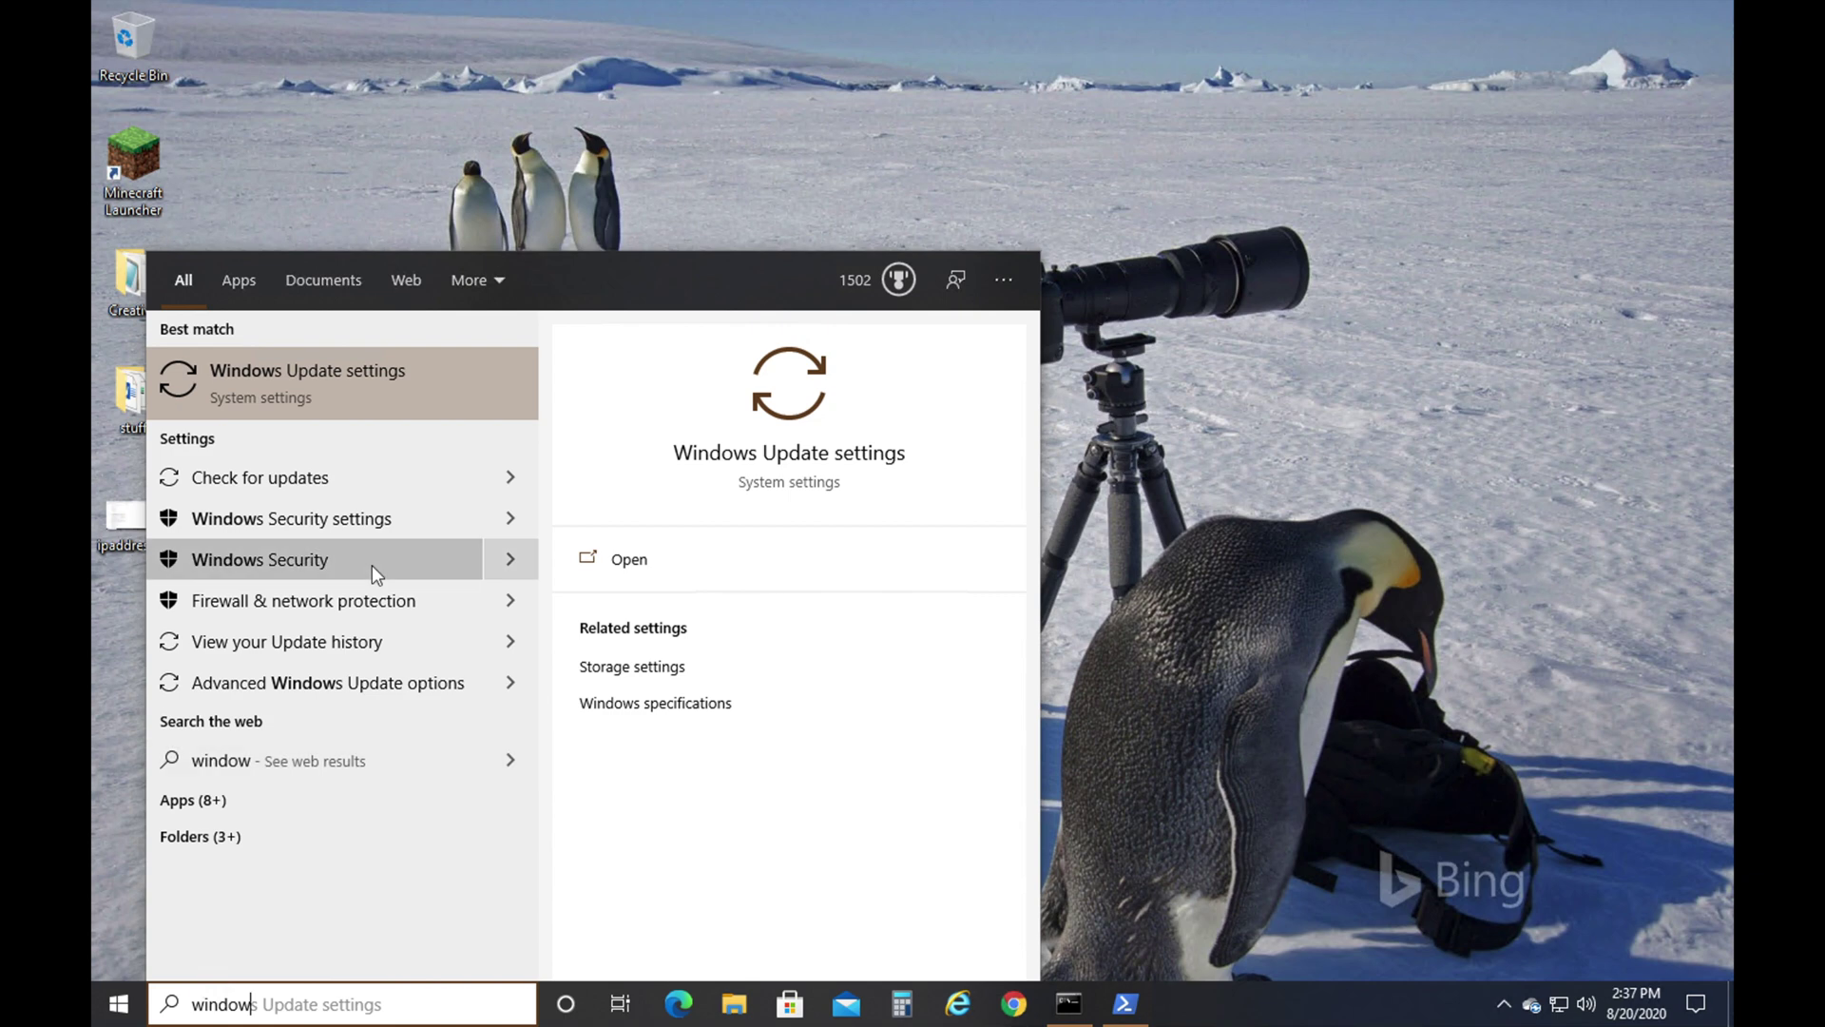
pyautogui.press('BackSpace')
pyautogui.press('BackSpace')
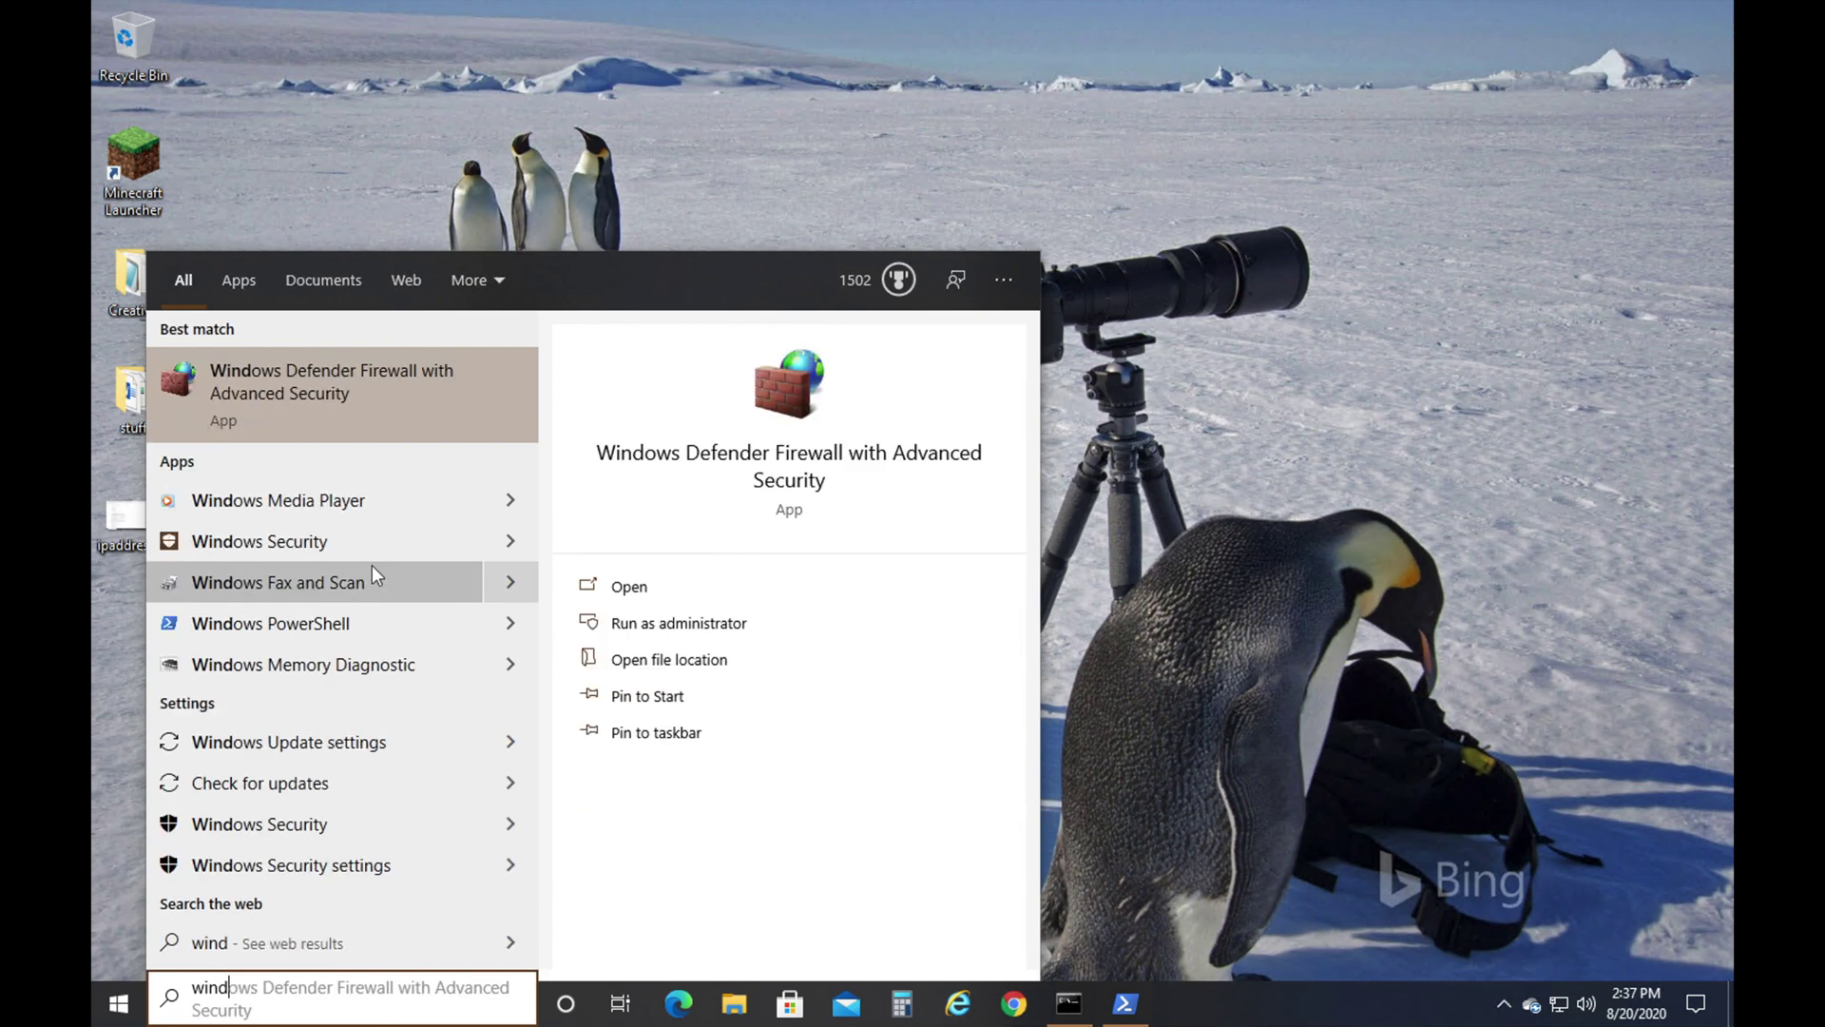
pyautogui.click(375, 384)
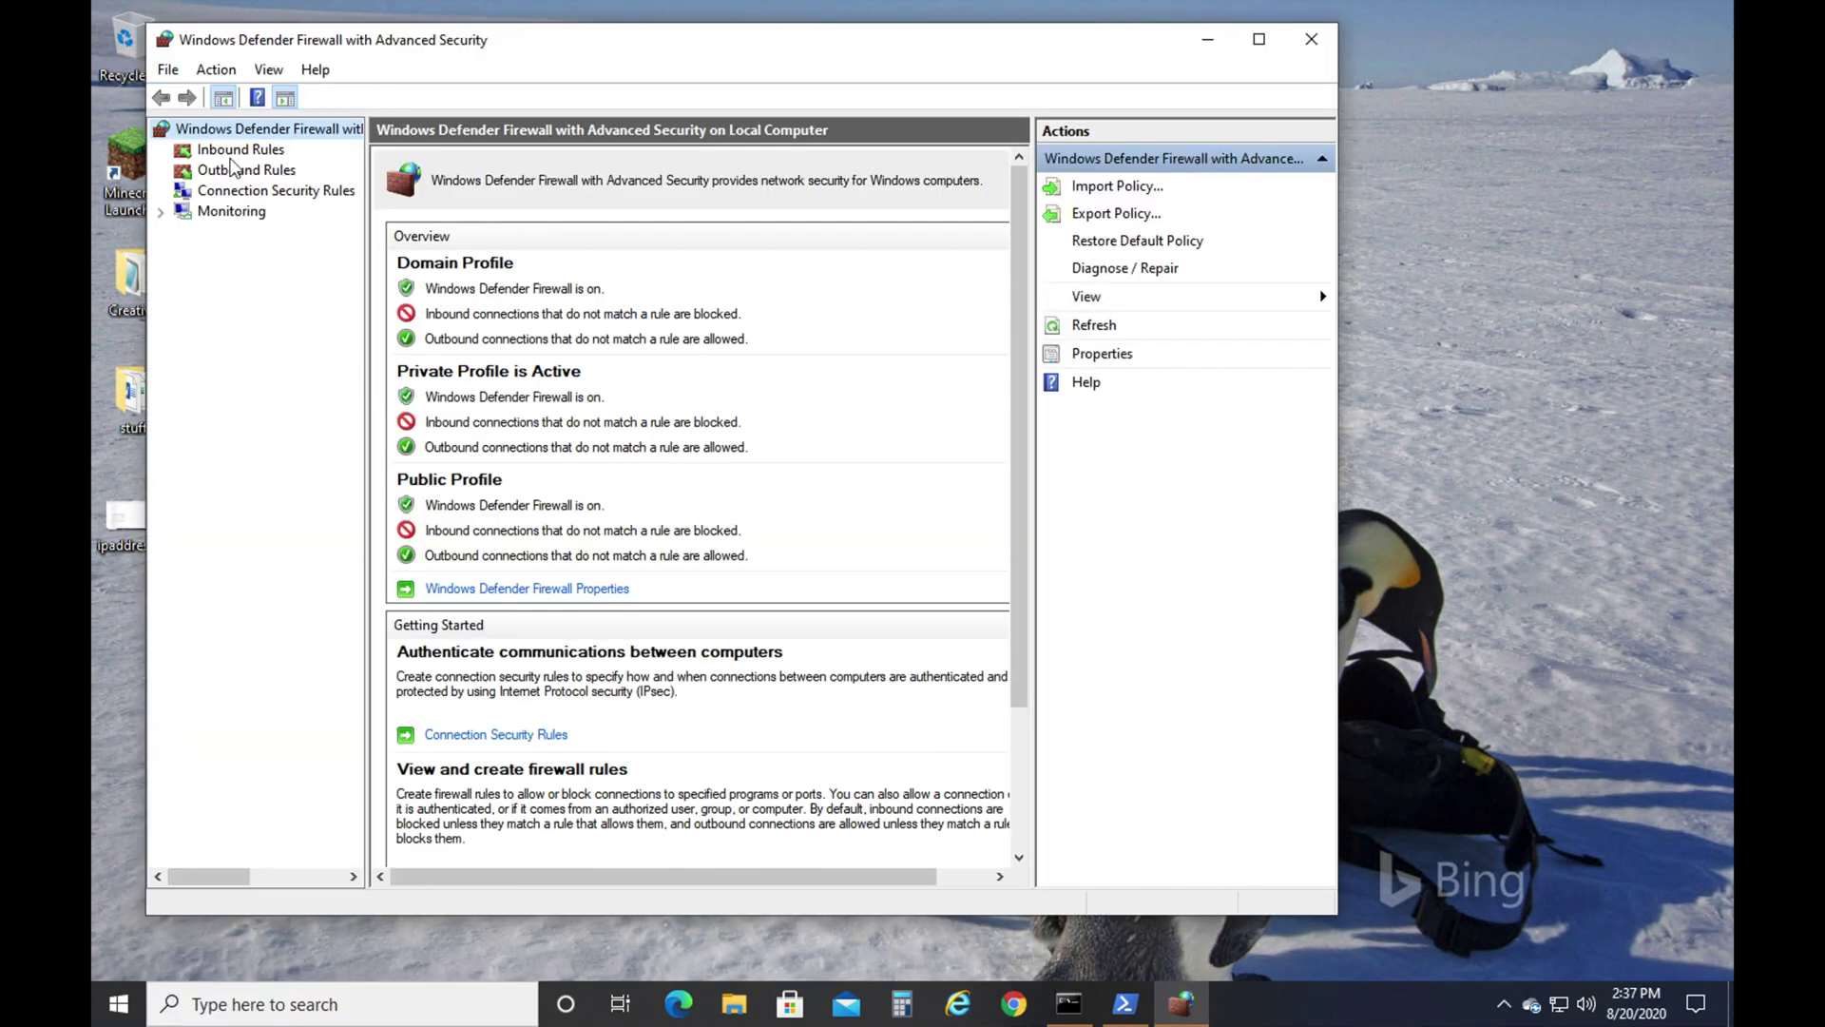
# - Start a new inbound firewall rule of the Port type
pyautogui.click(228, 152)
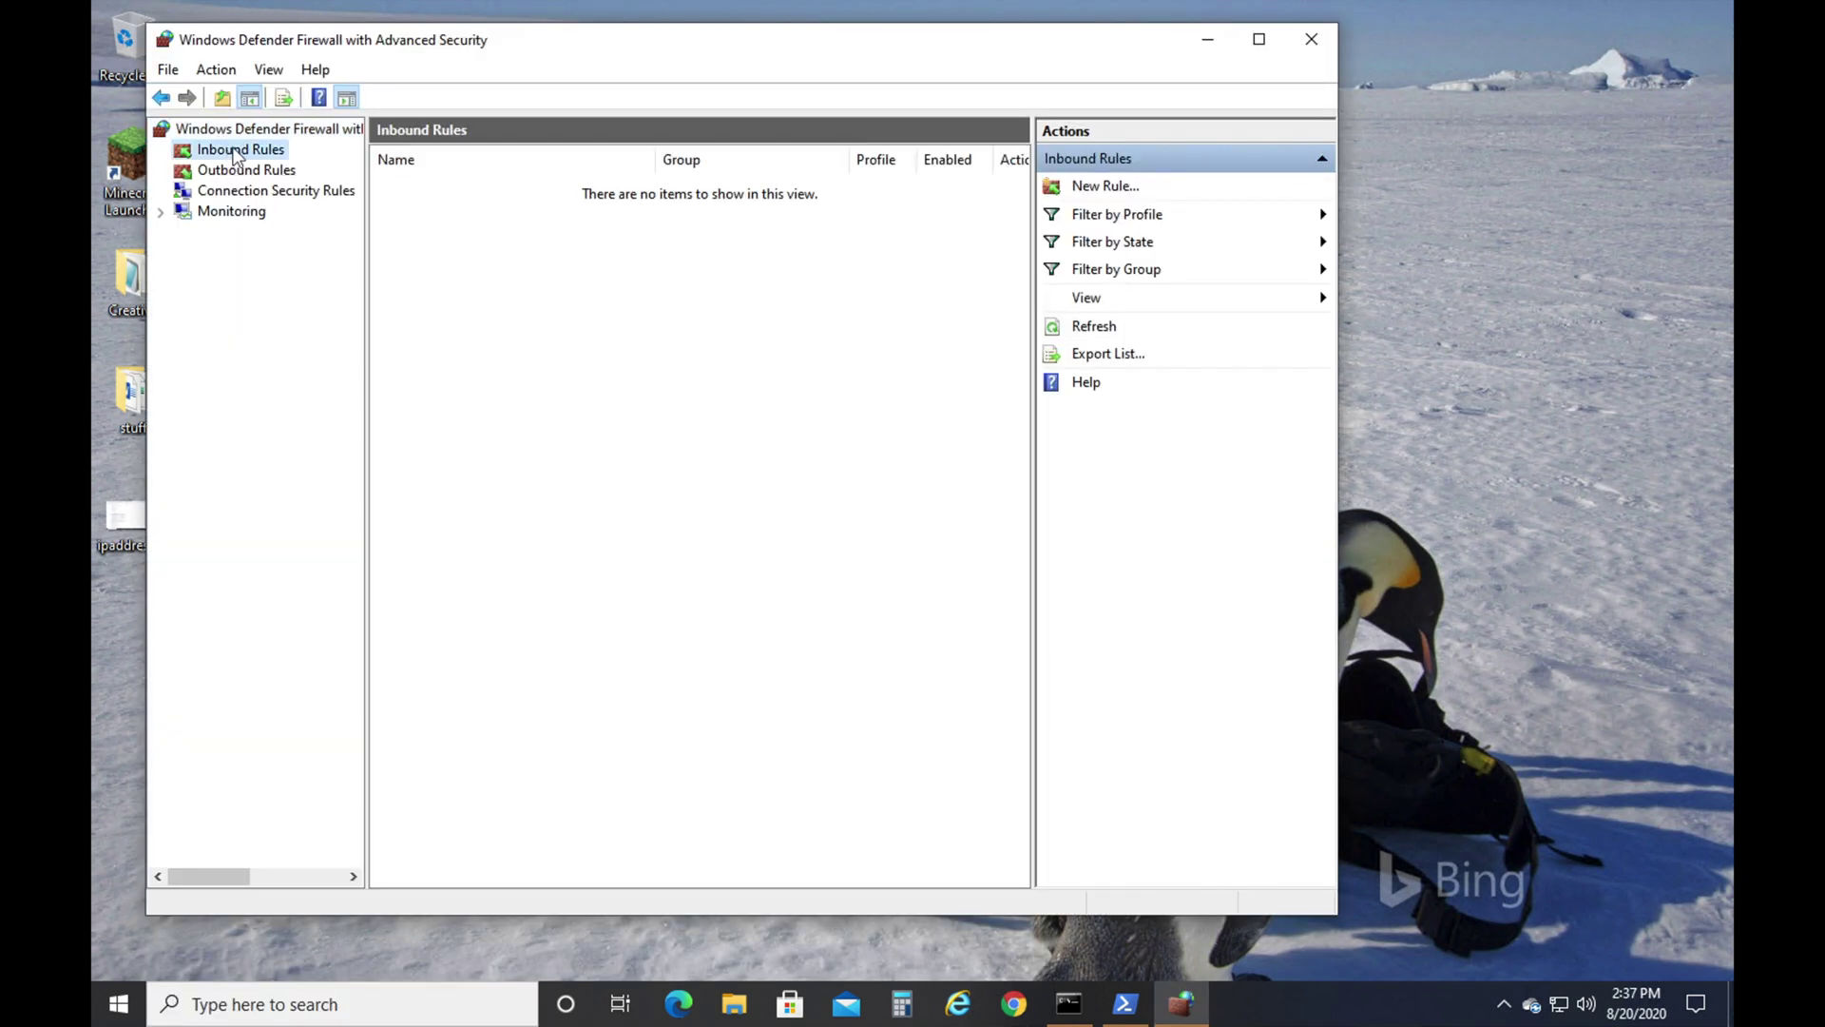
pyautogui.click(215, 72)
pyautogui.click(230, 97)
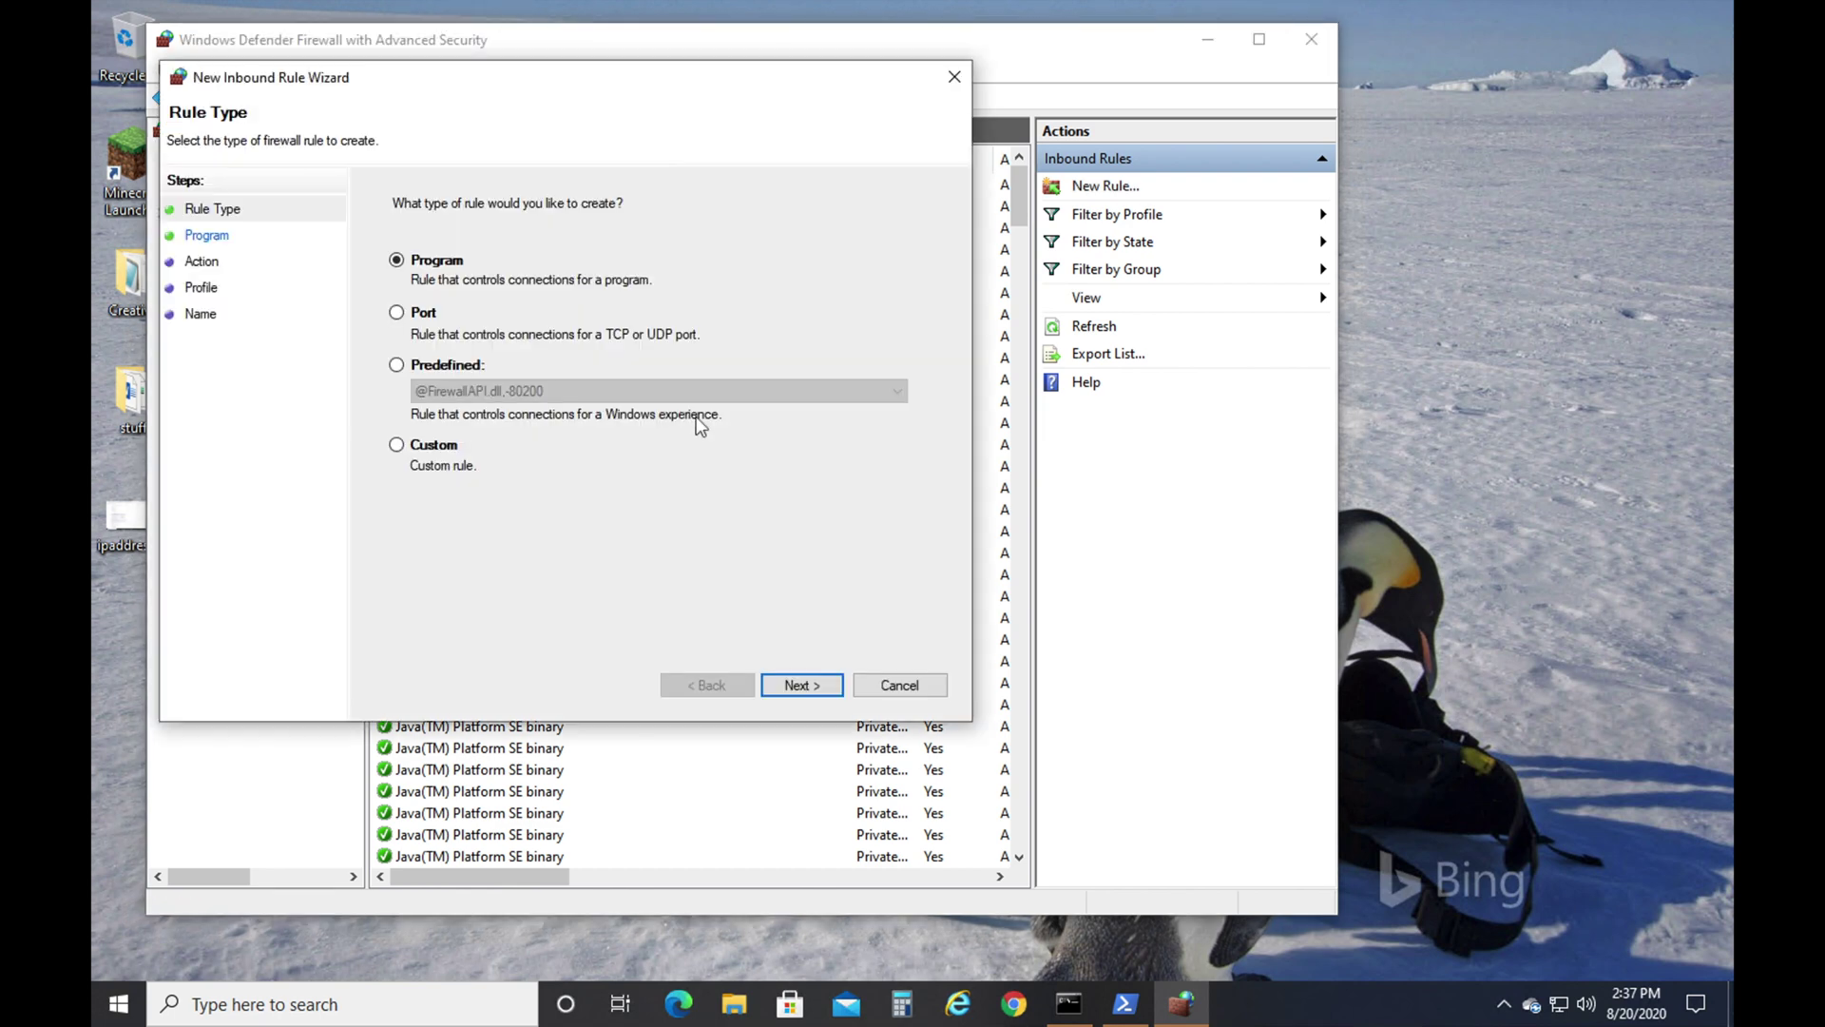
pyautogui.click(435, 315)
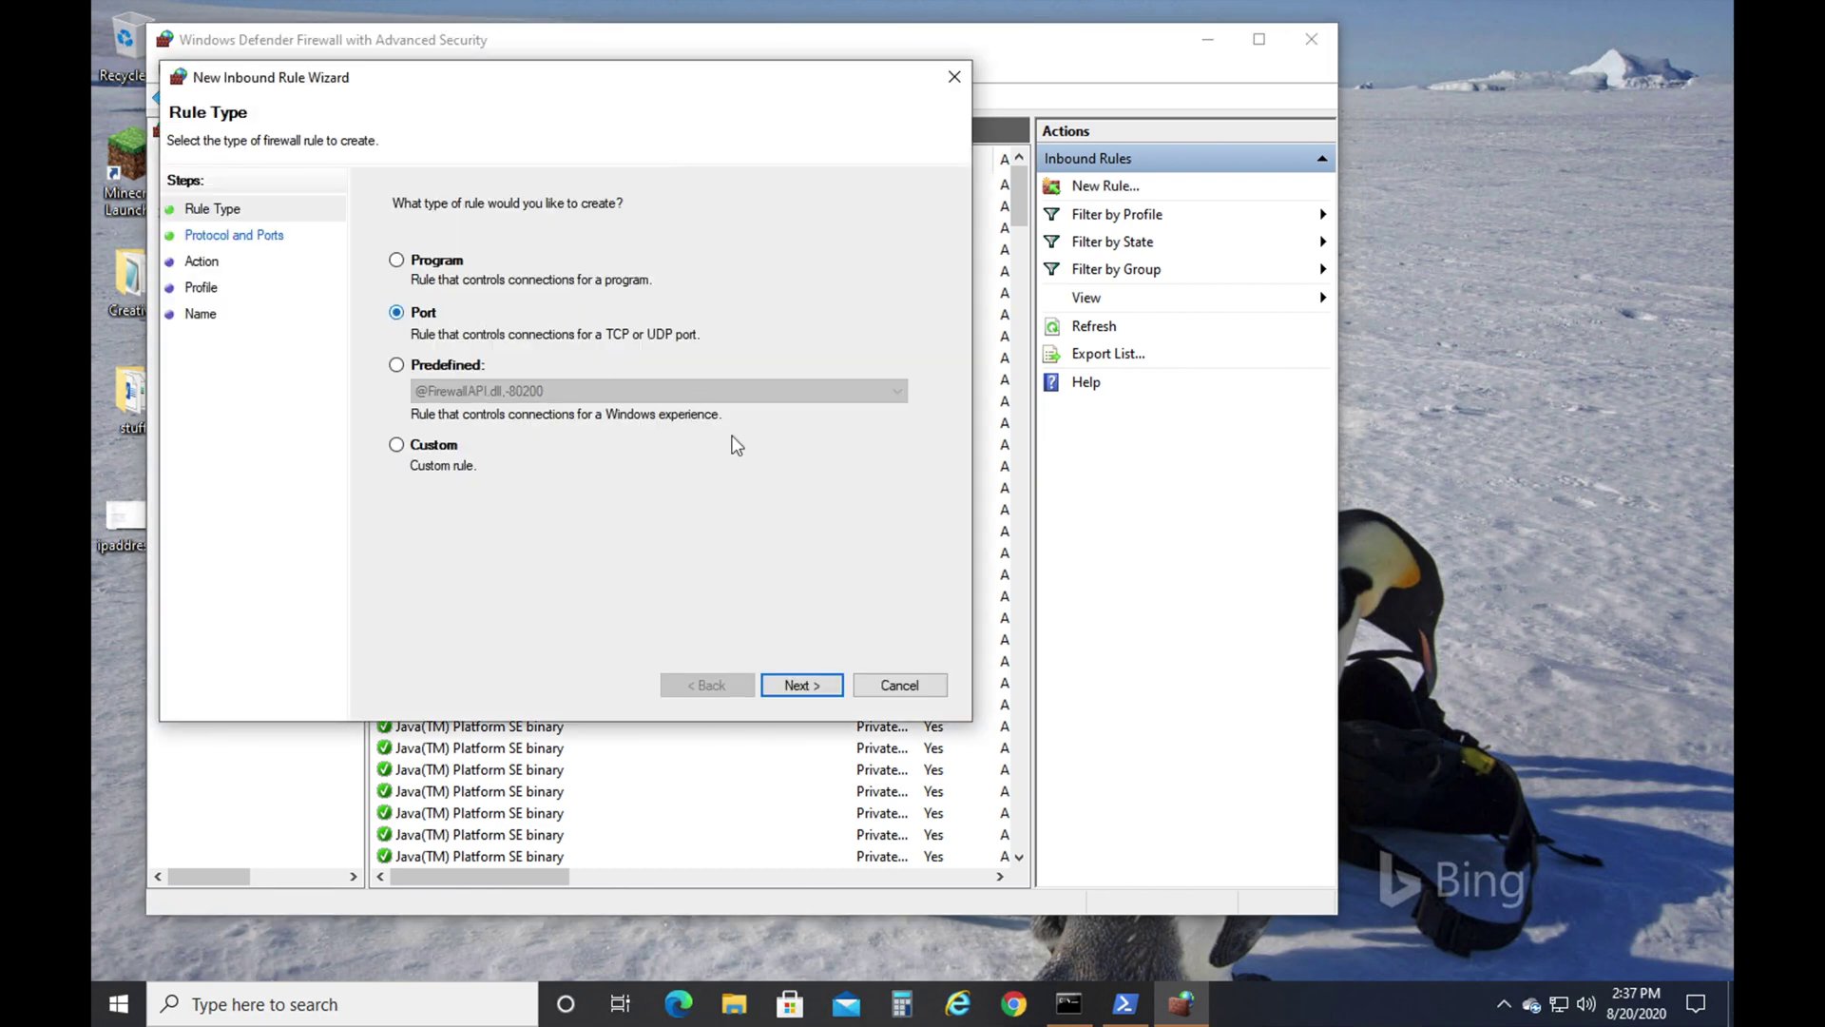
pyautogui.click(820, 683)
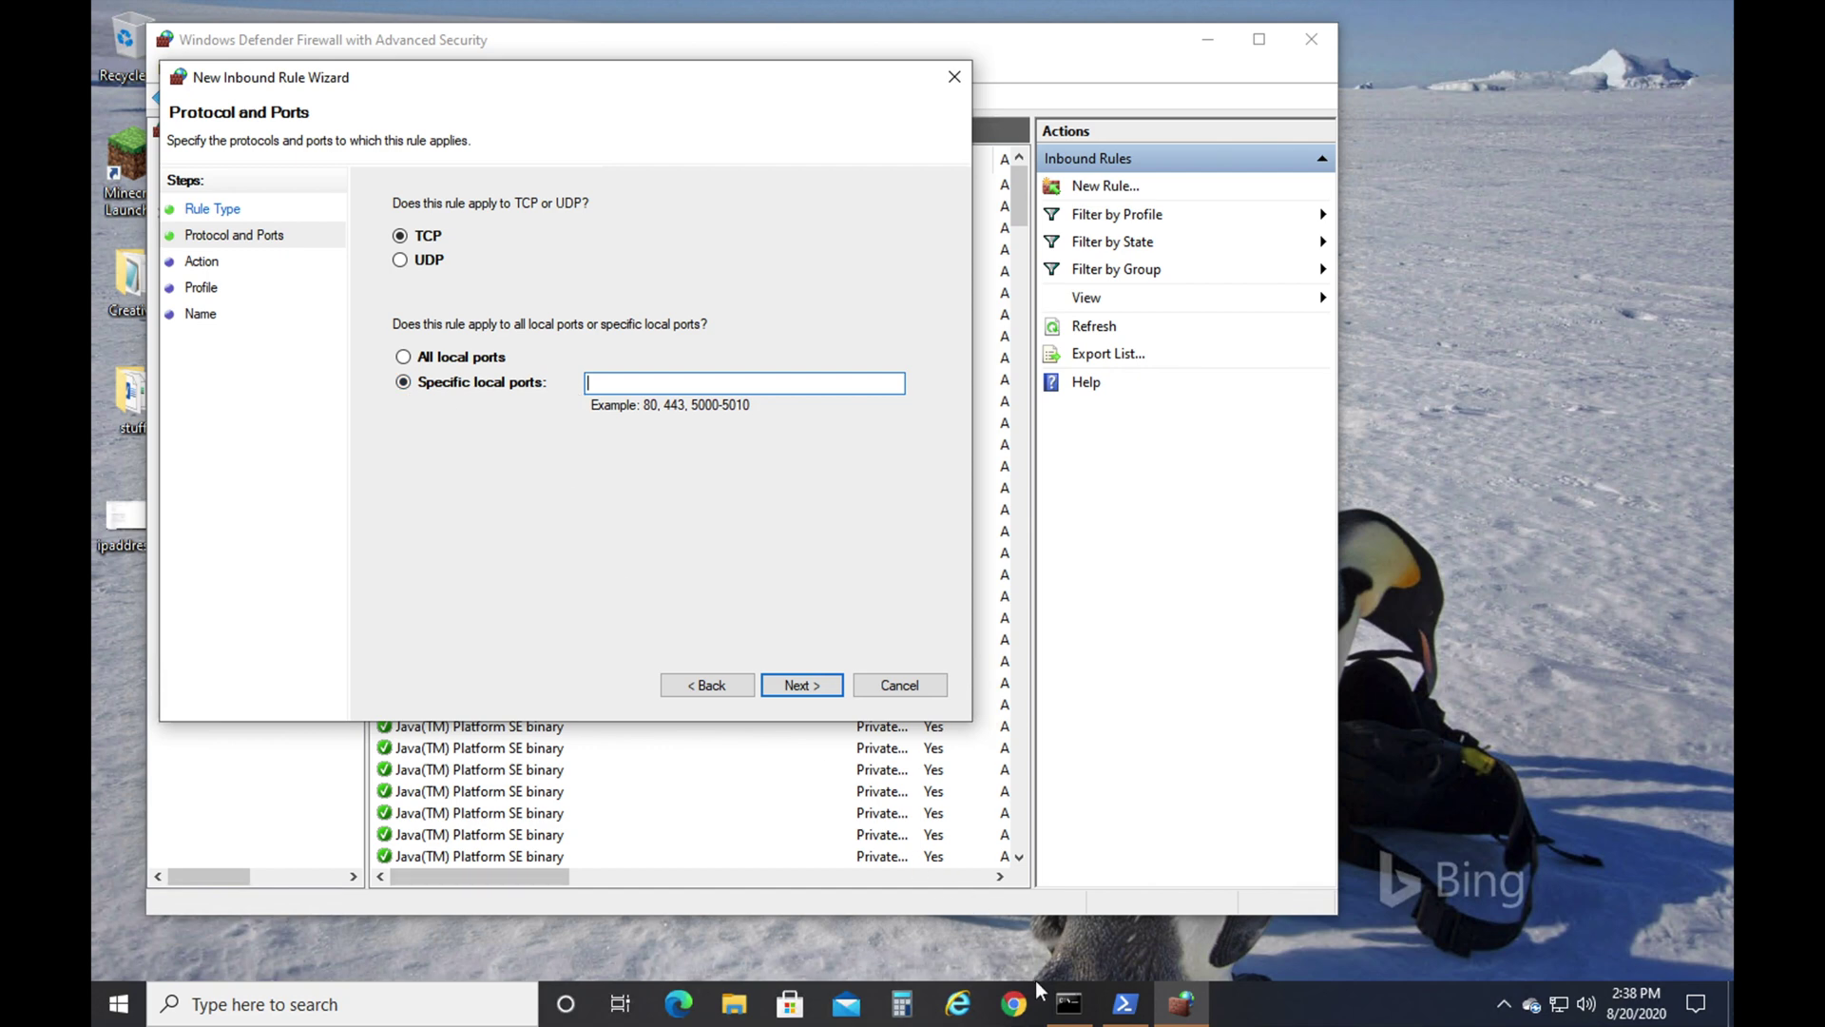
# - Check the server's port in the creative console and set the TCP rule's specific local port to 25556
pyautogui.click(1069, 1003)
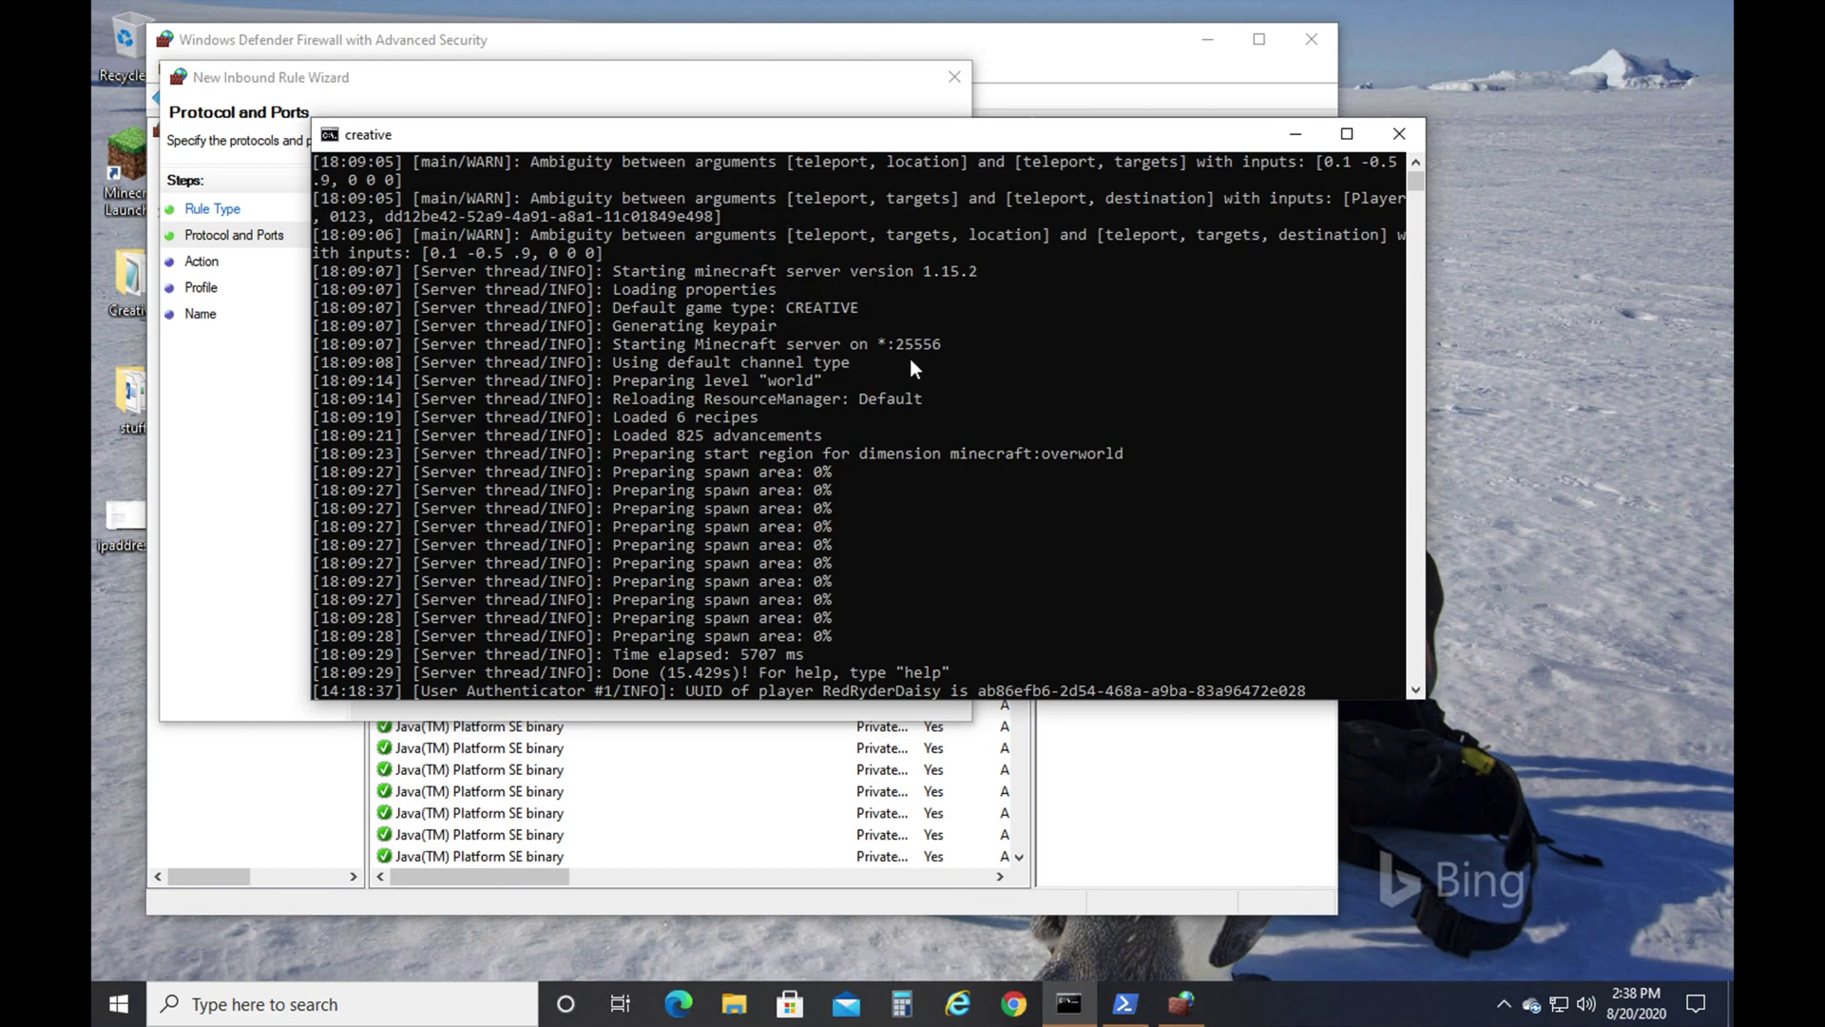
pyautogui.click(1294, 138)
pyautogui.click(754, 382)
pyautogui.write('2555')
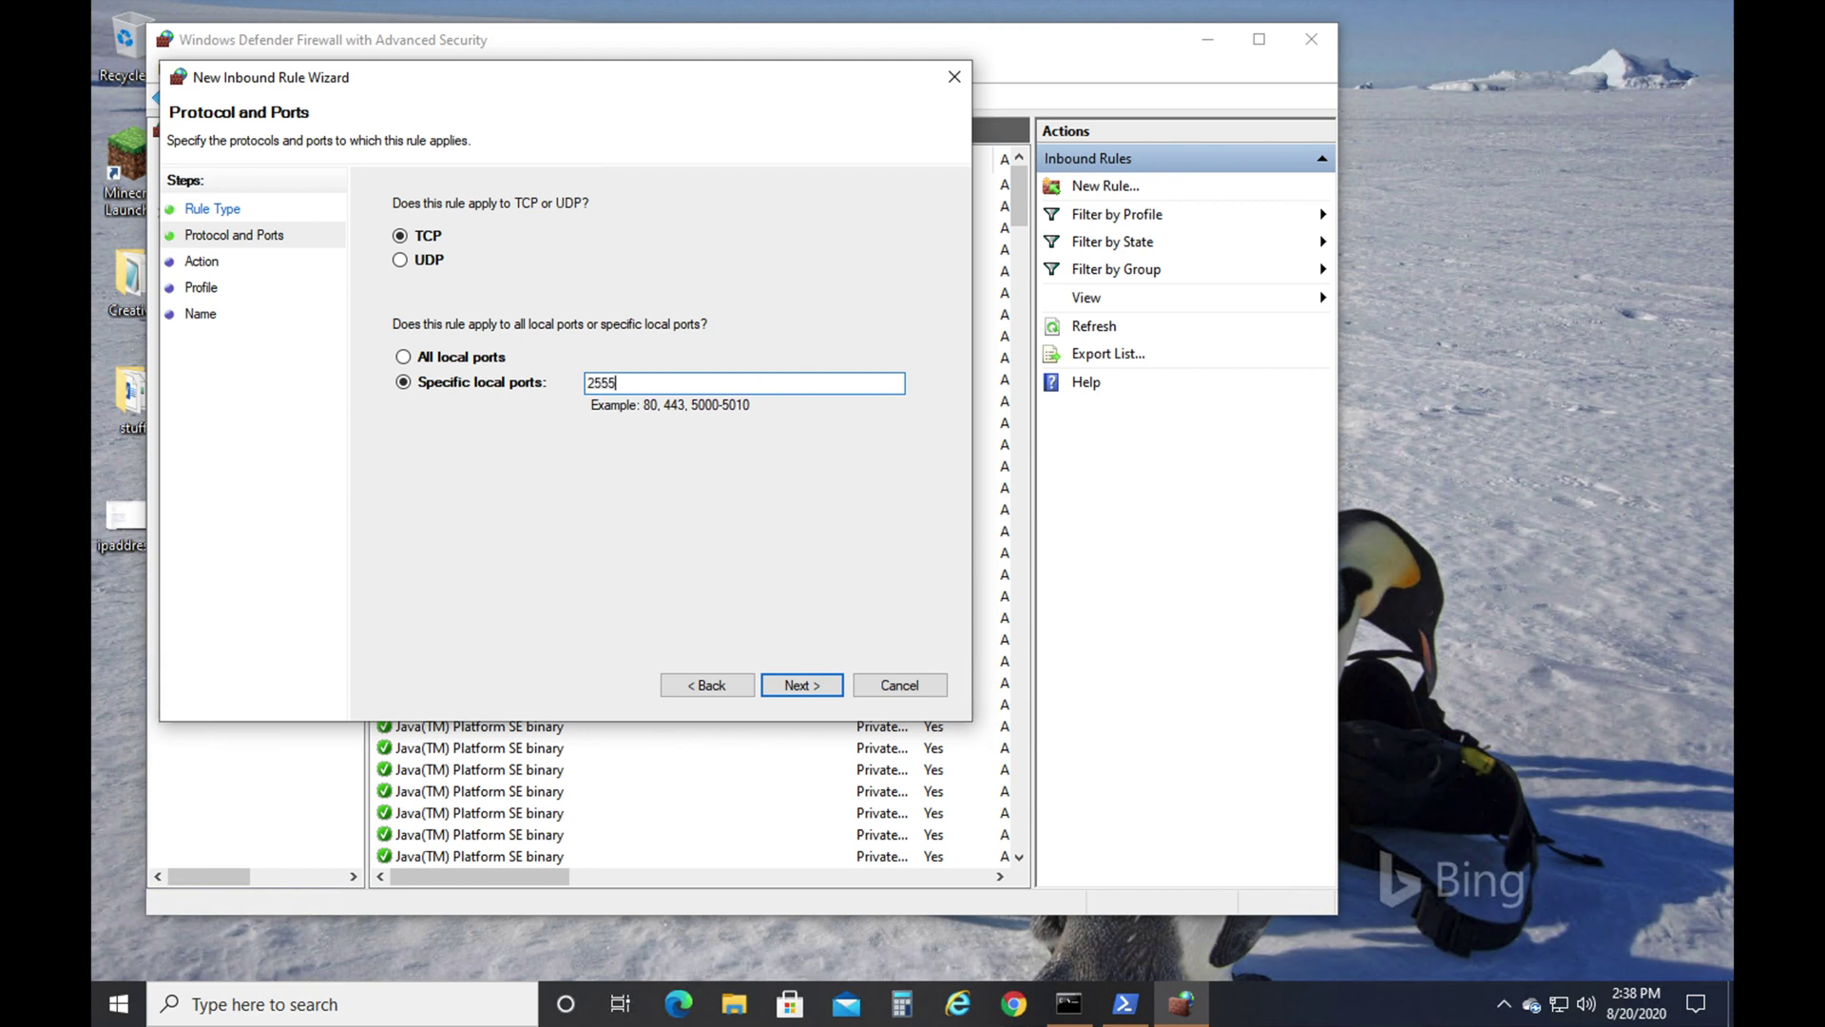
pyautogui.write('6')
# - Keep the default action and the Domain, Private and Public profiles, name the inbound rule tcp minecraft, and finish it
pyautogui.click(803, 686)
pyautogui.click(803, 686)
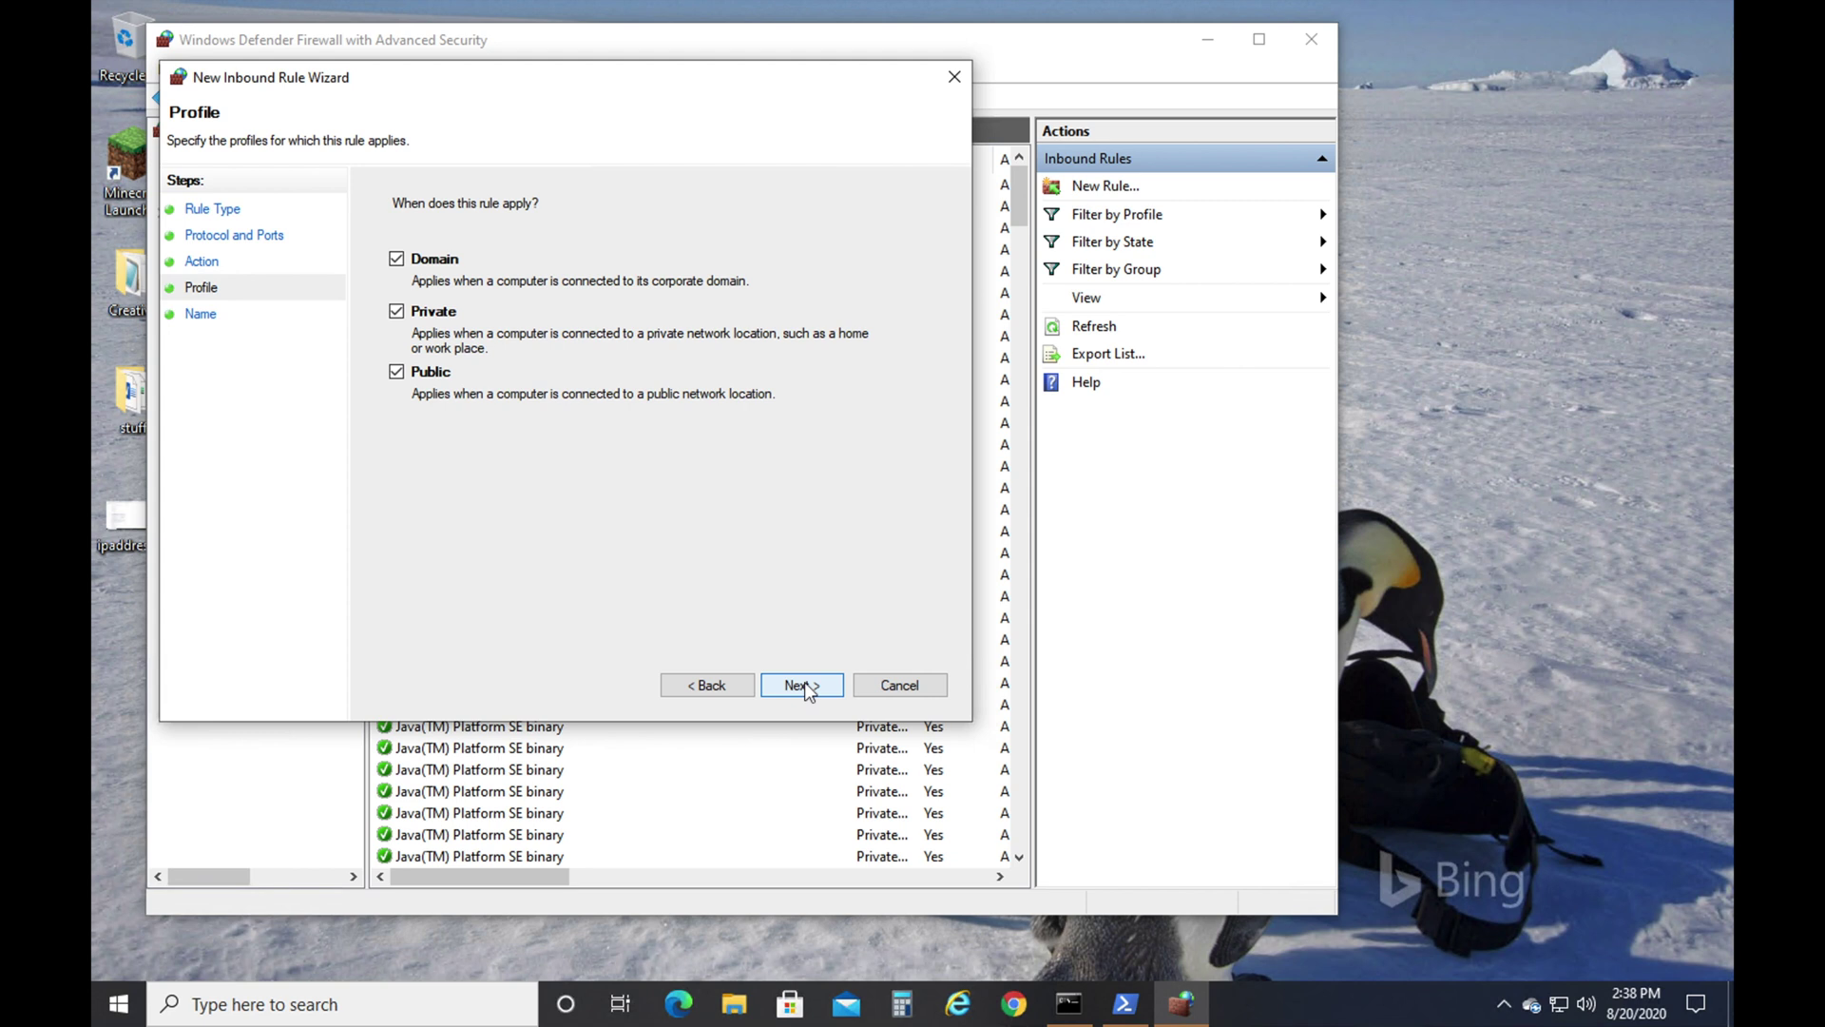
pyautogui.click(805, 686)
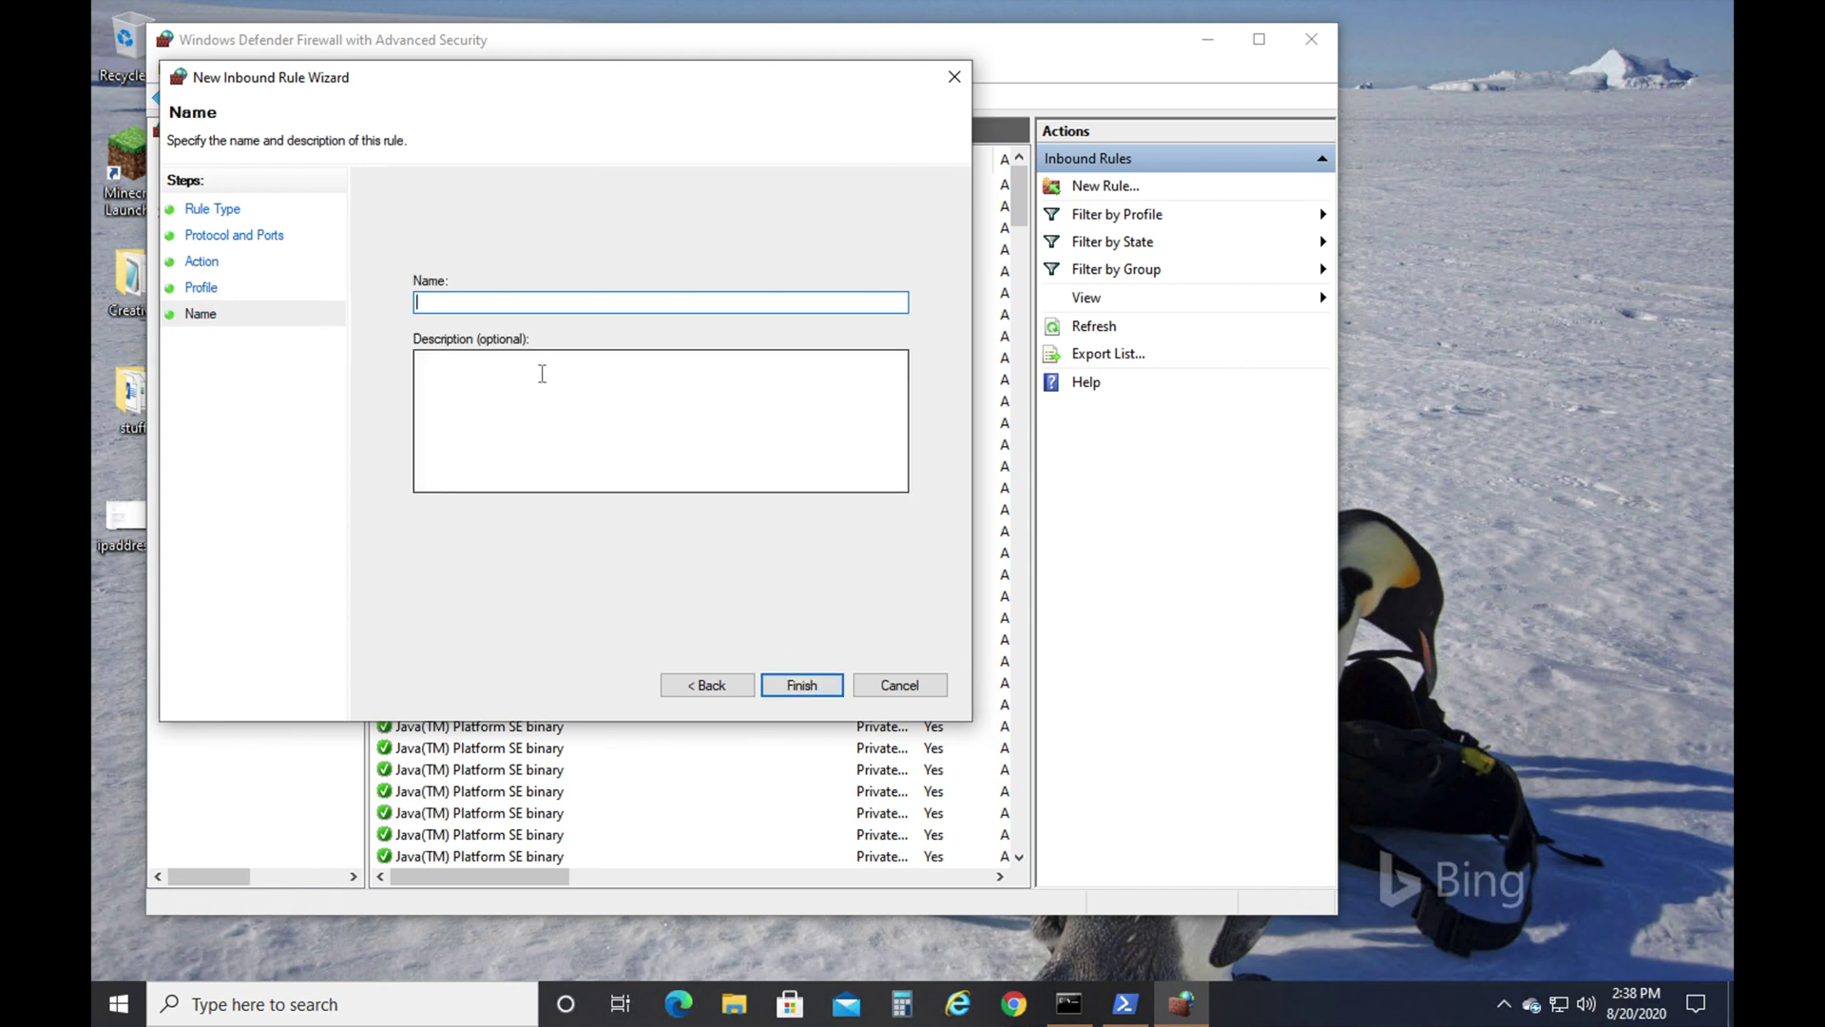
pyautogui.write('tcp minecraft')
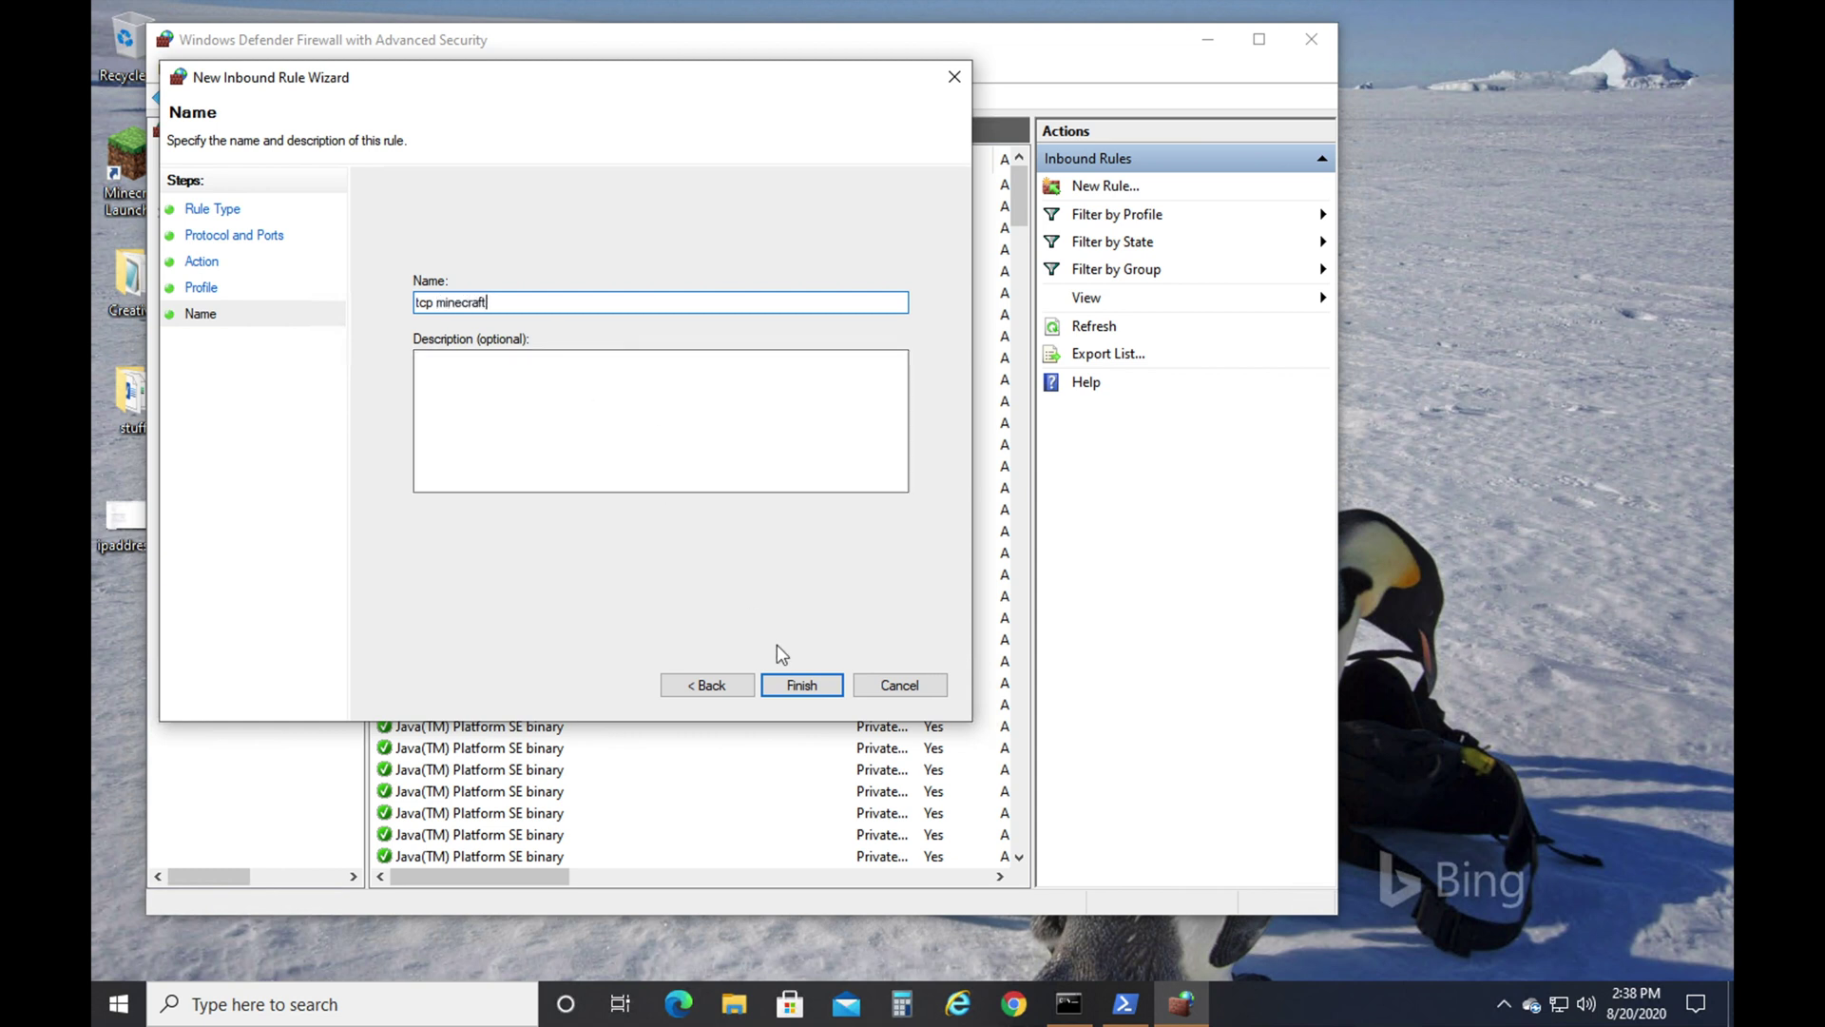
pyautogui.click(799, 683)
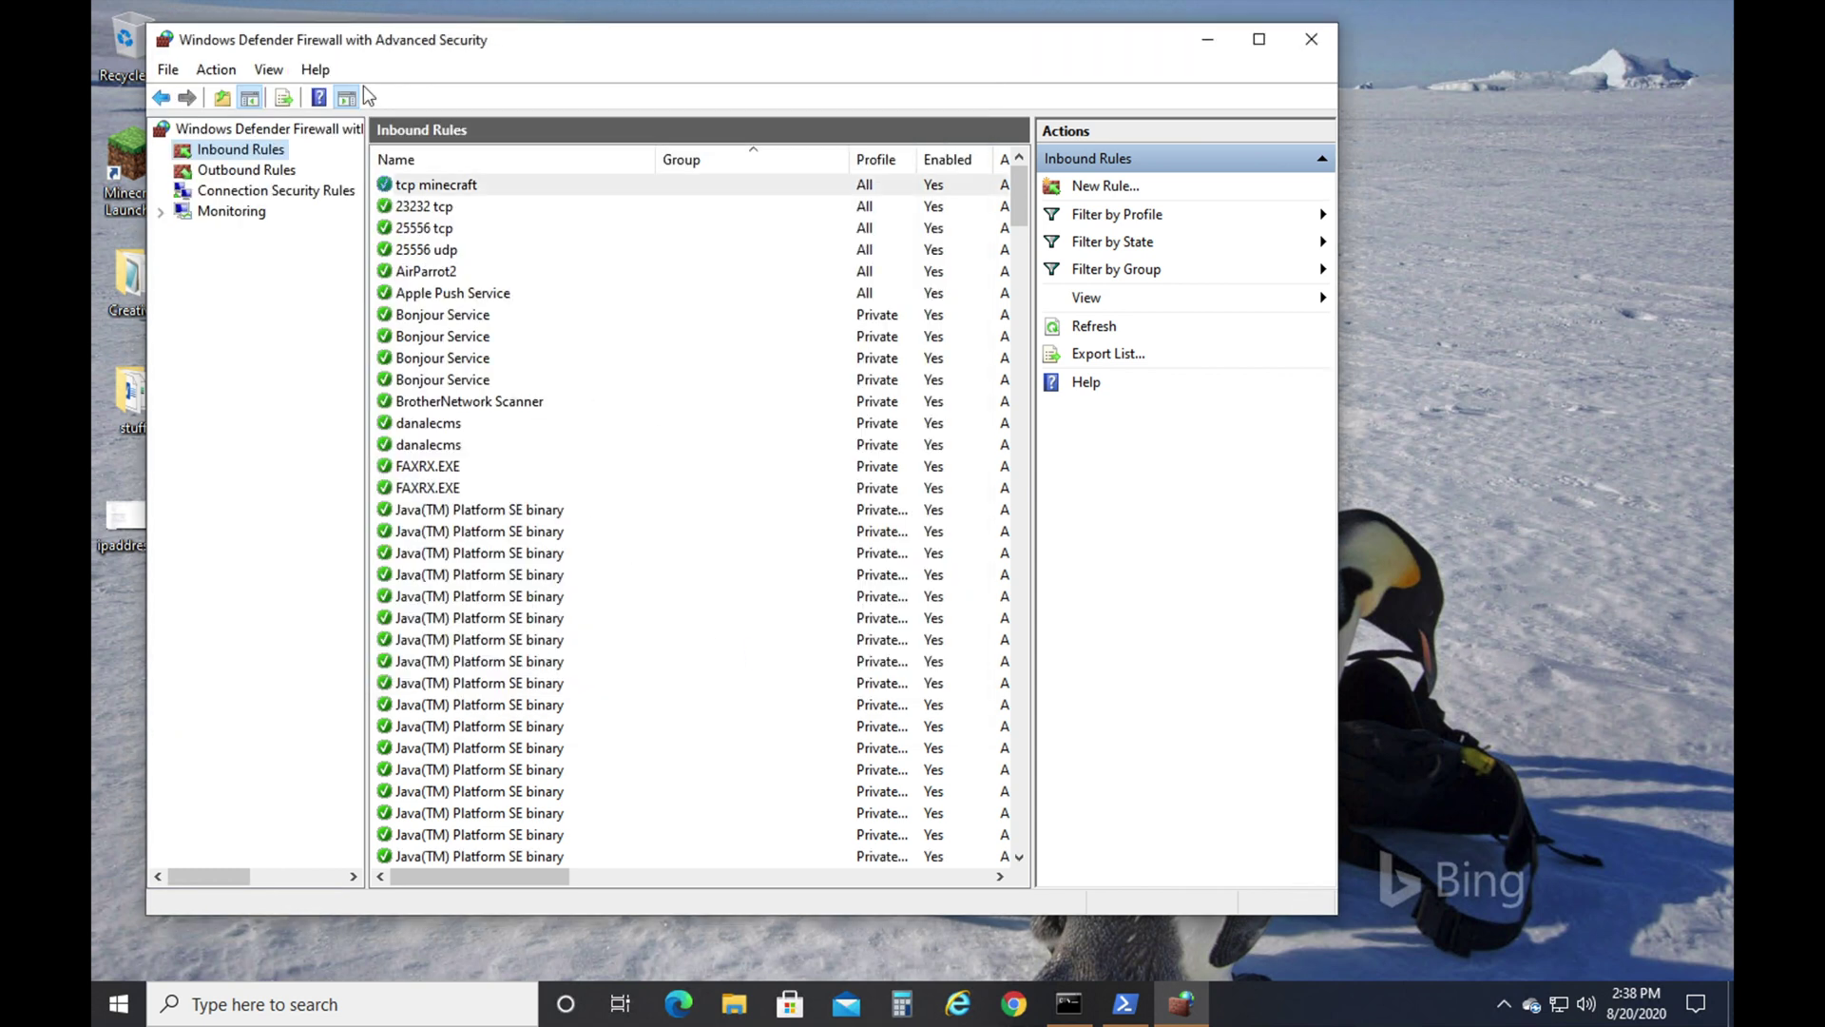
# - Start another inbound rule of the Port type, applying to UDP with the specific local port 25556
pyautogui.click(216, 69)
pyautogui.click(252, 93)
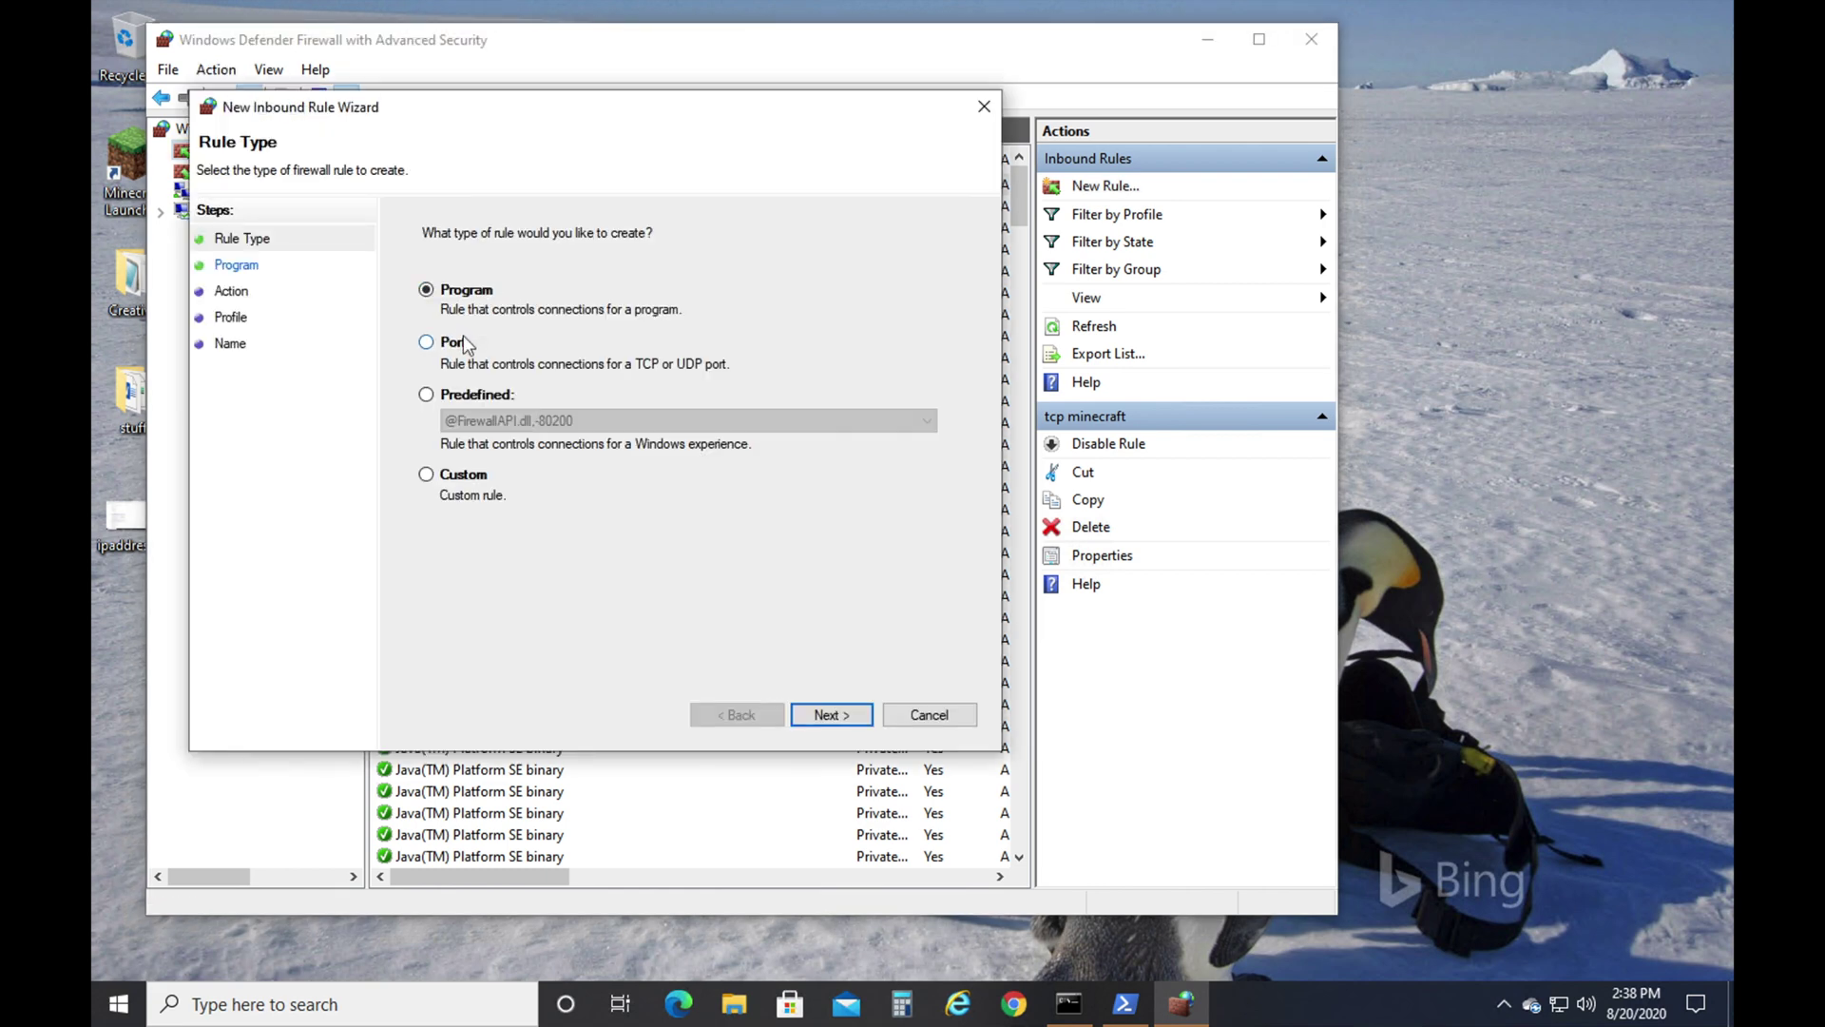
pyautogui.click(464, 342)
pyautogui.click(827, 713)
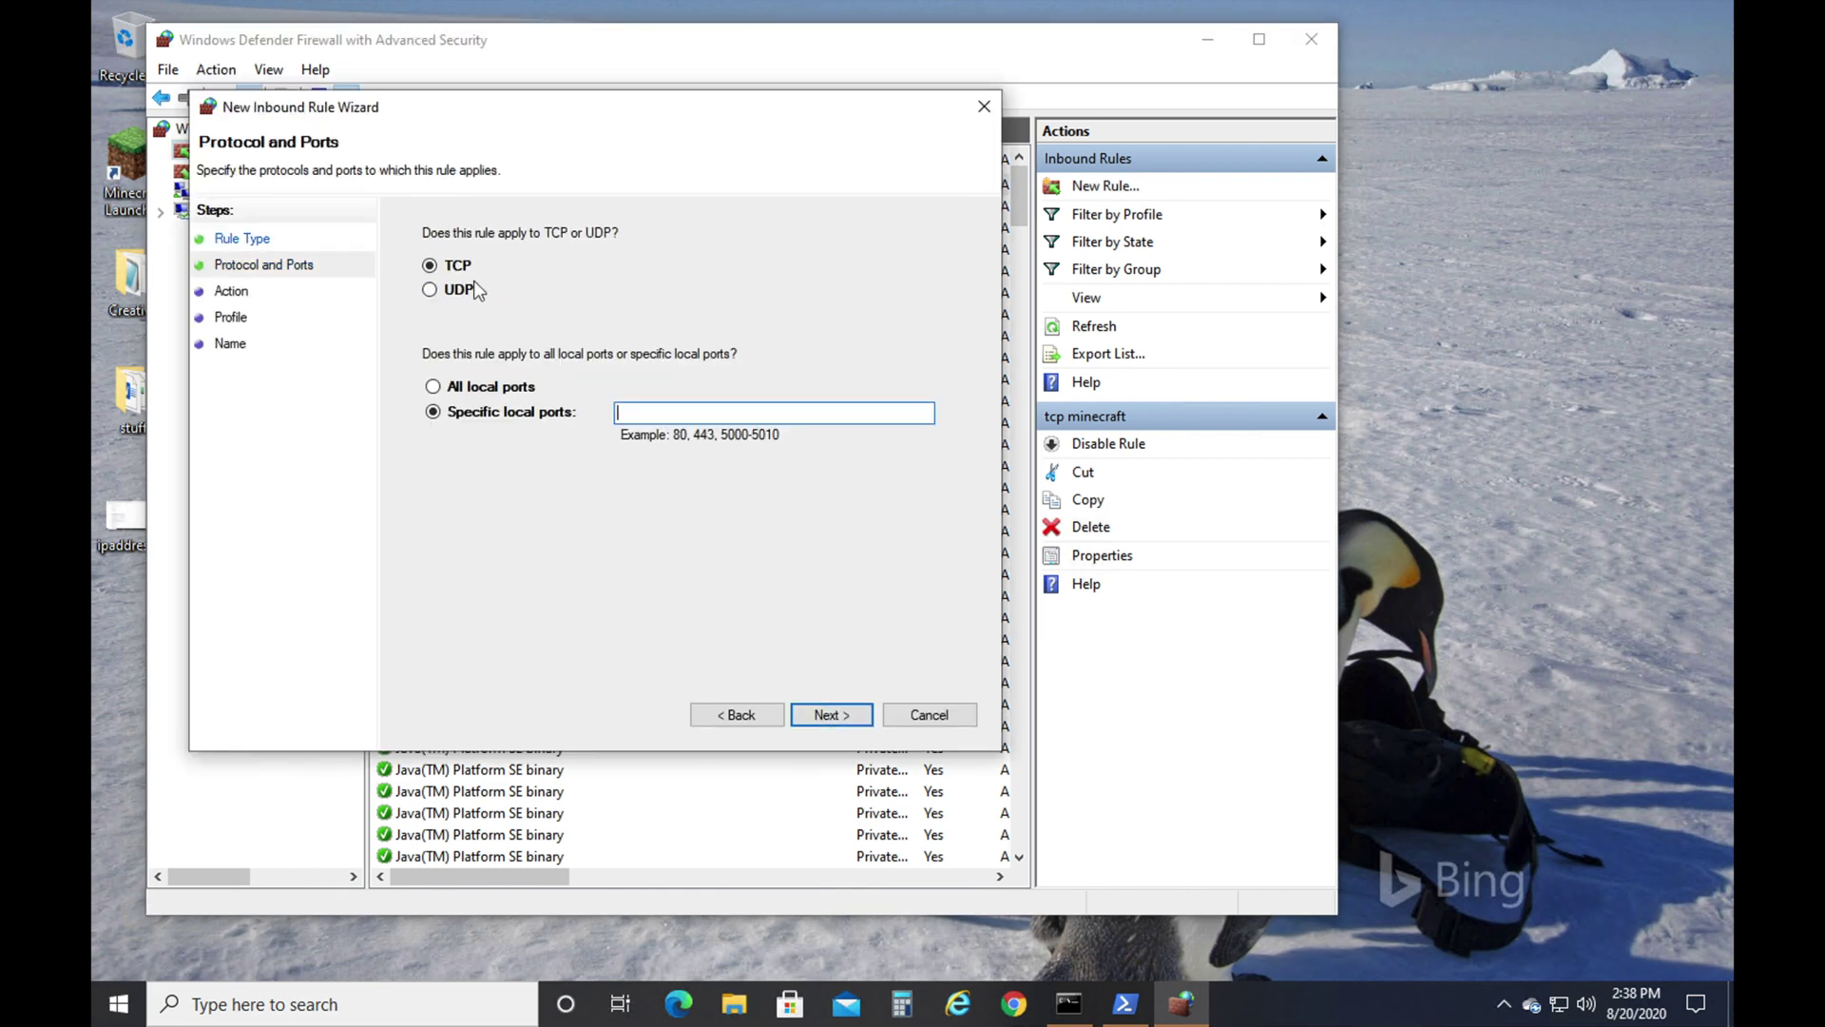
pyautogui.click(429, 289)
pyautogui.click(637, 412)
pyautogui.write('25556')
pyautogui.click(830, 714)
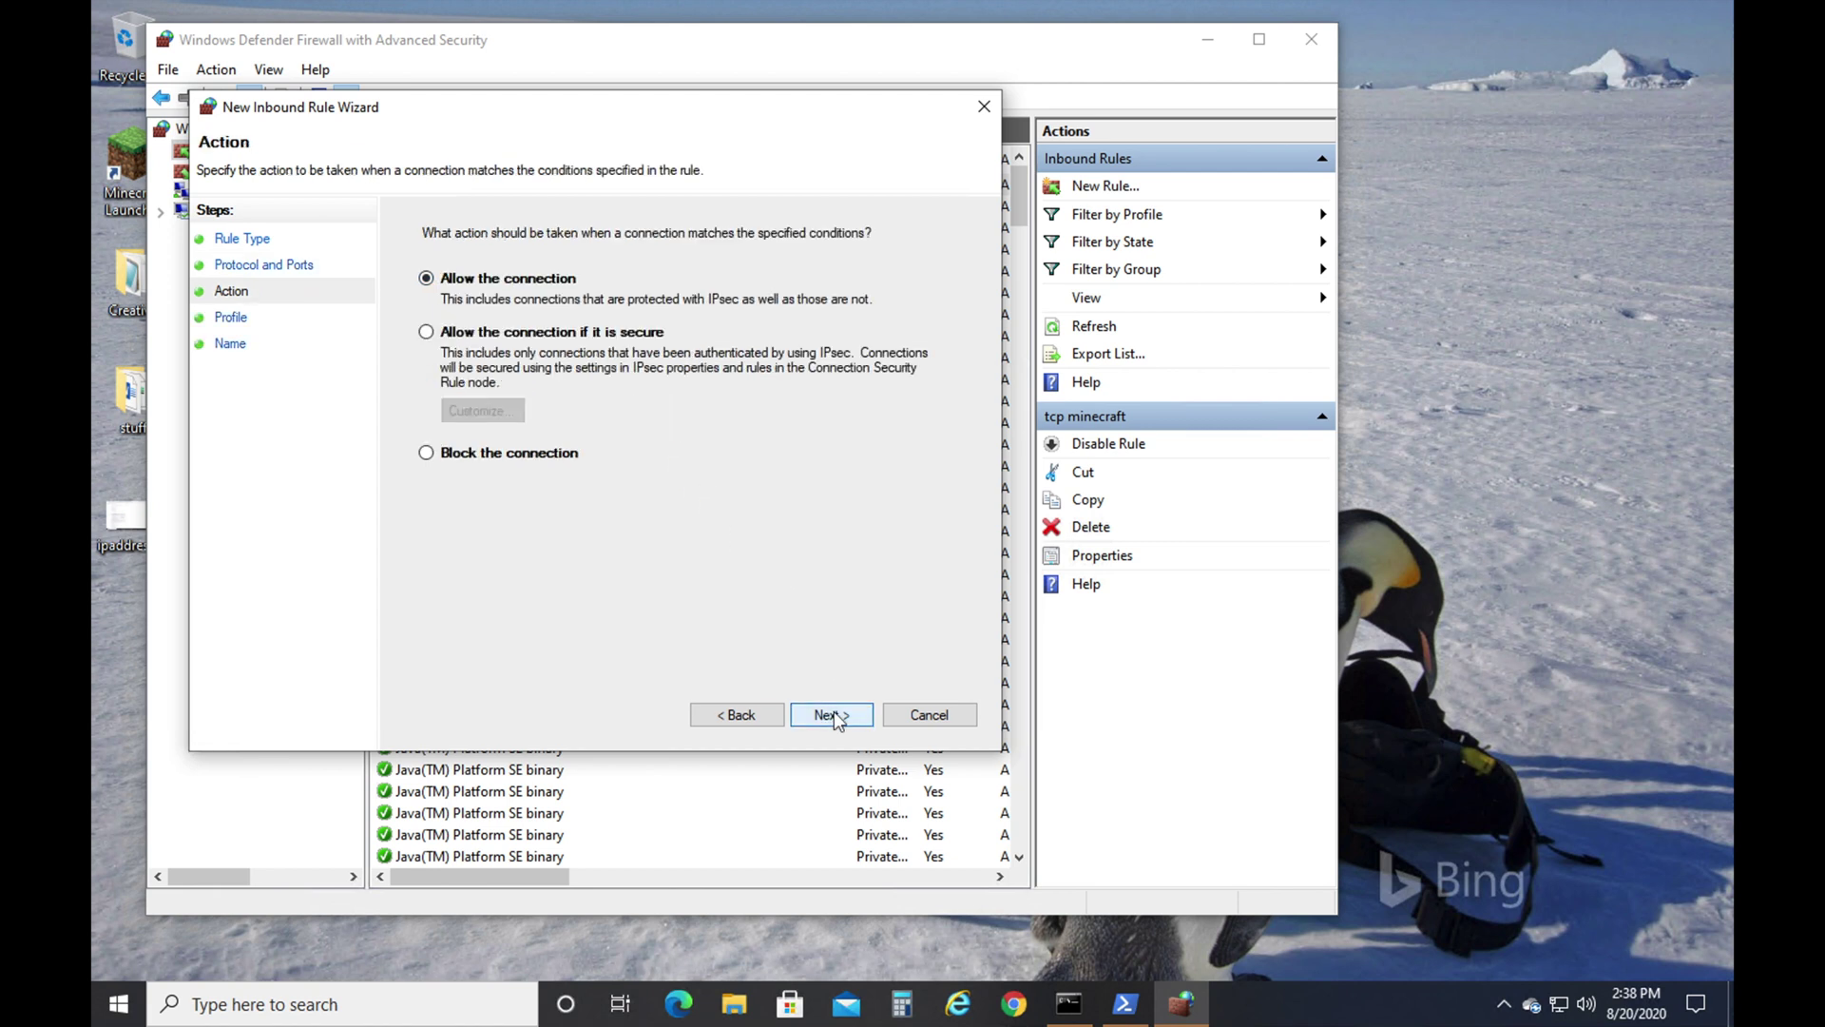
# - Keep the default action and profiles, name the inbound rule udp minecraft, finish it, and close the firewall window
pyautogui.click(830, 714)
pyautogui.click(829, 714)
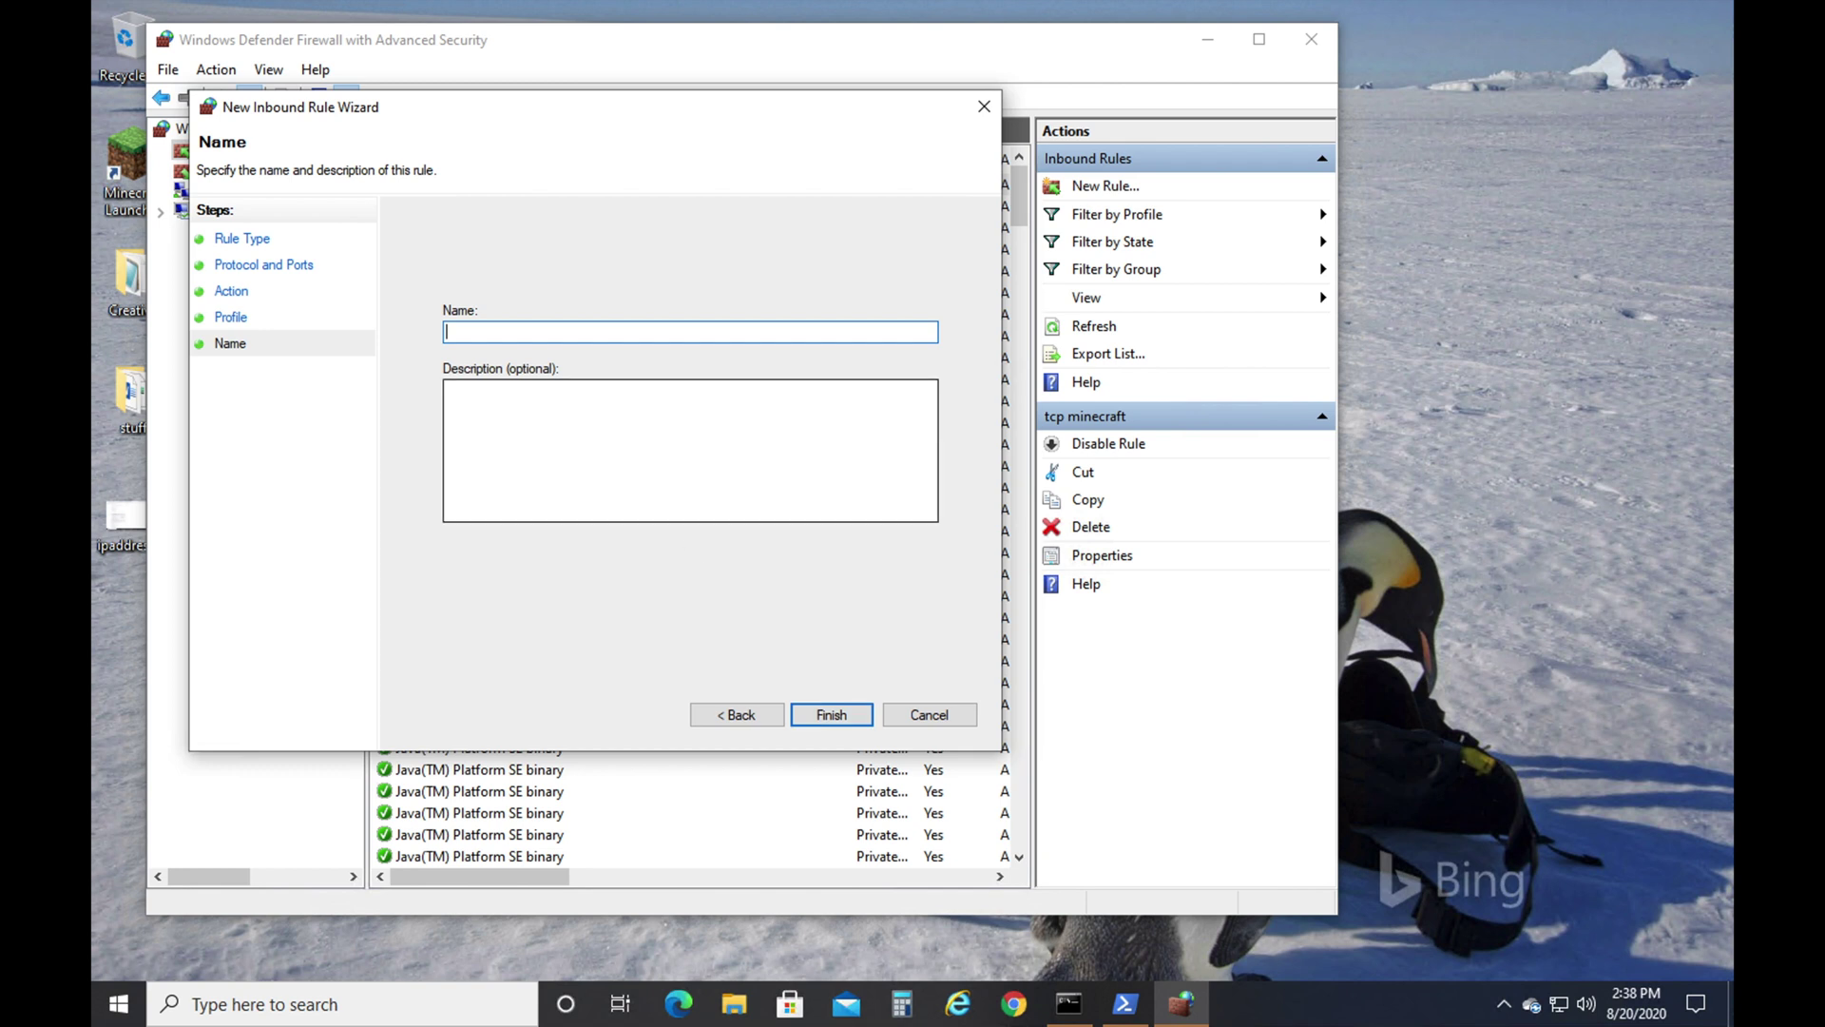
pyautogui.write('udp minecraft')
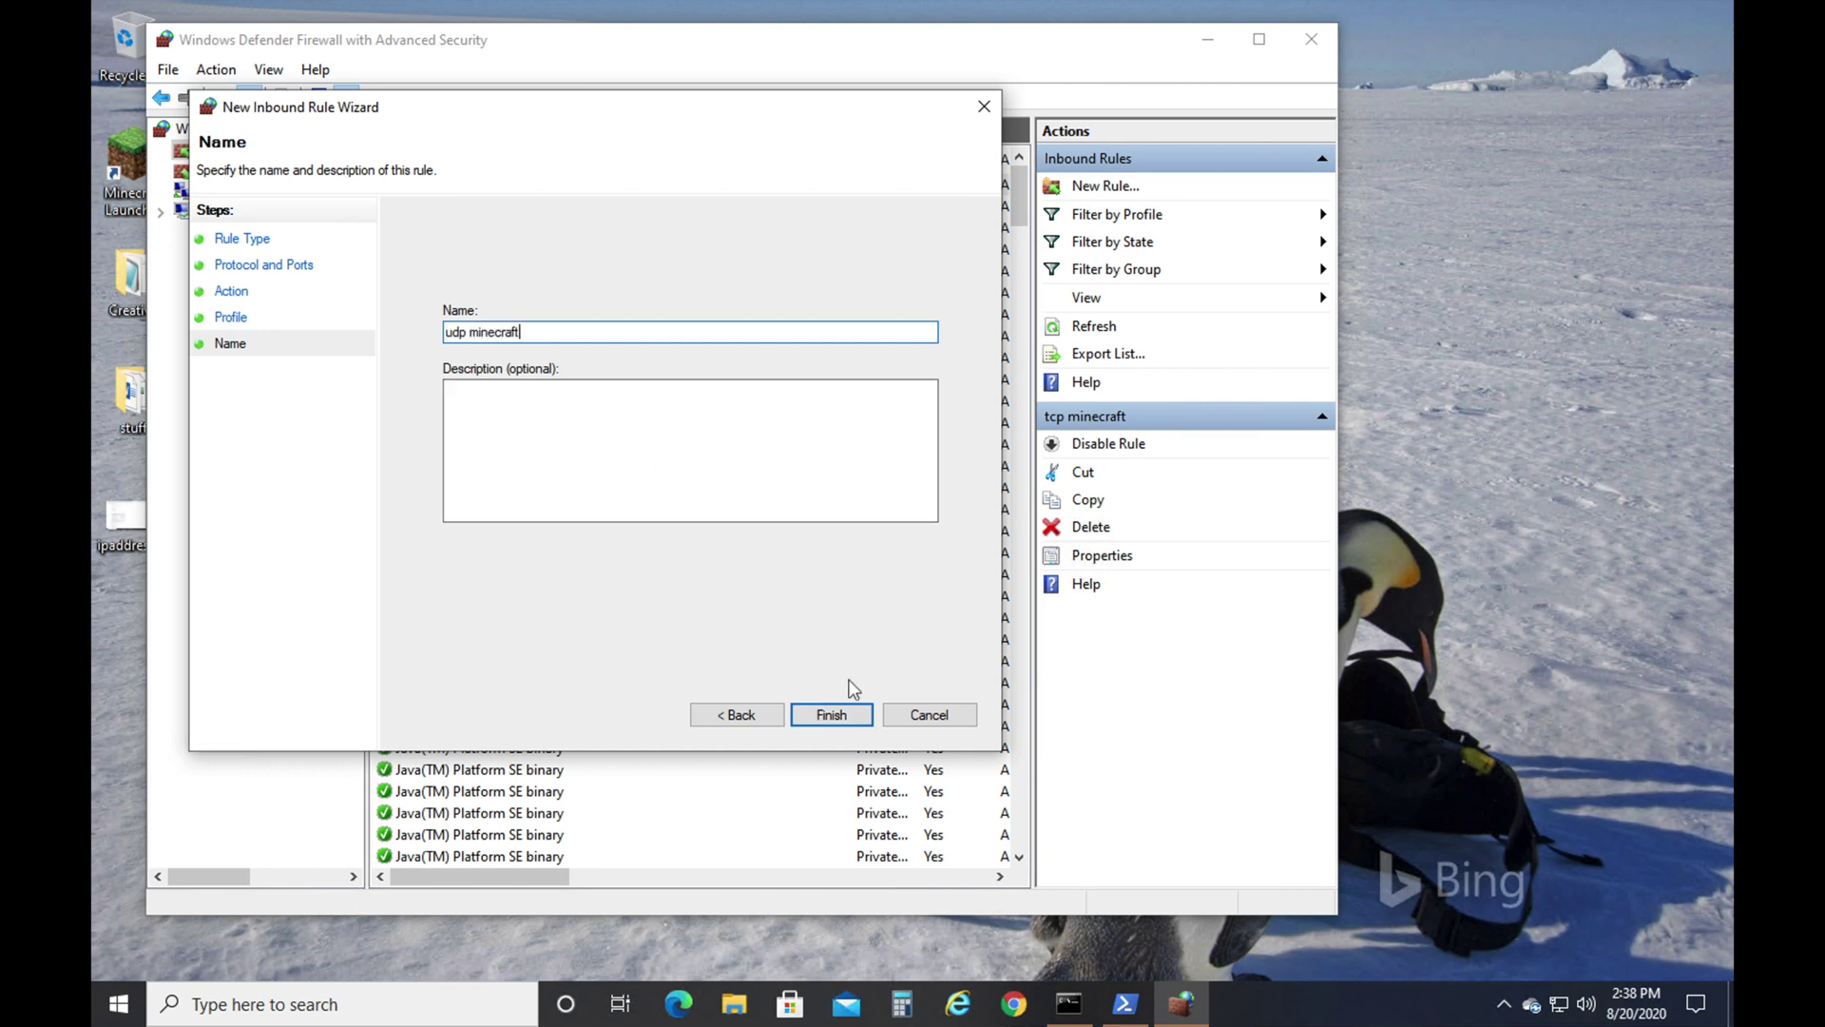
pyautogui.click(815, 720)
pyautogui.click(1312, 44)
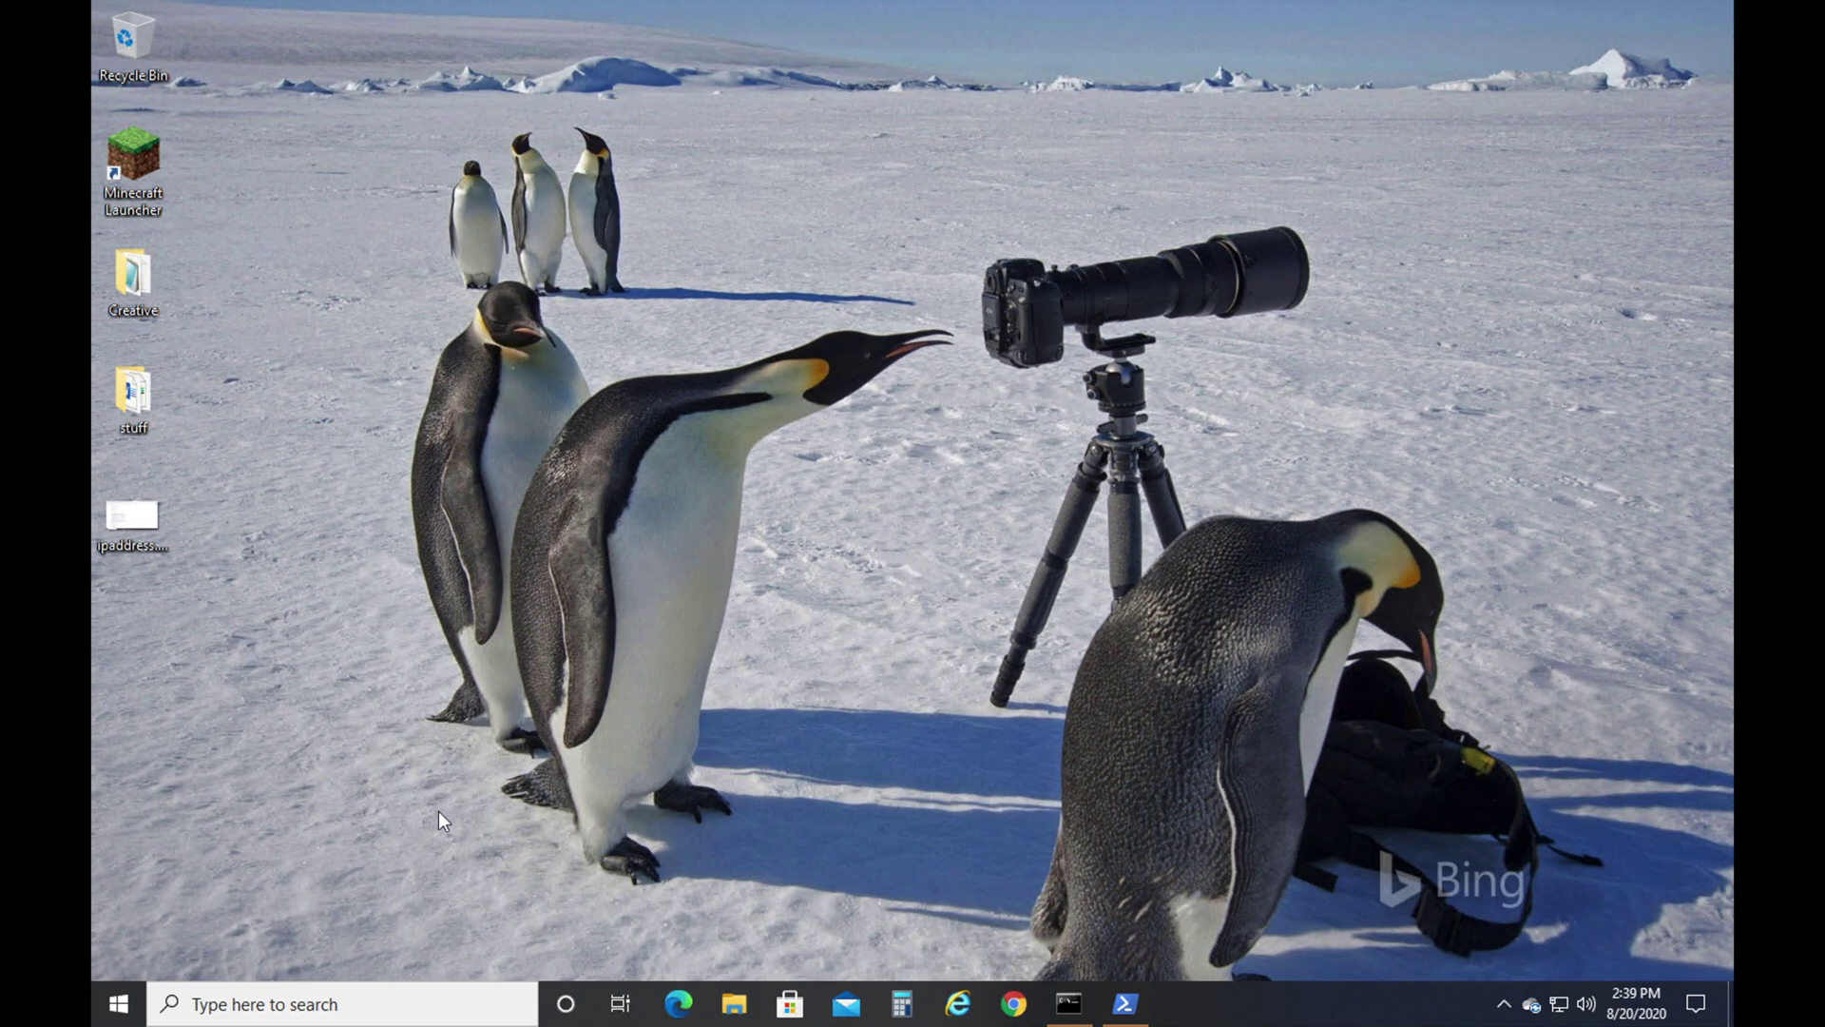
# - Search Windows for Control Panel, open it, and view its items by category
pyautogui.click(392, 993)
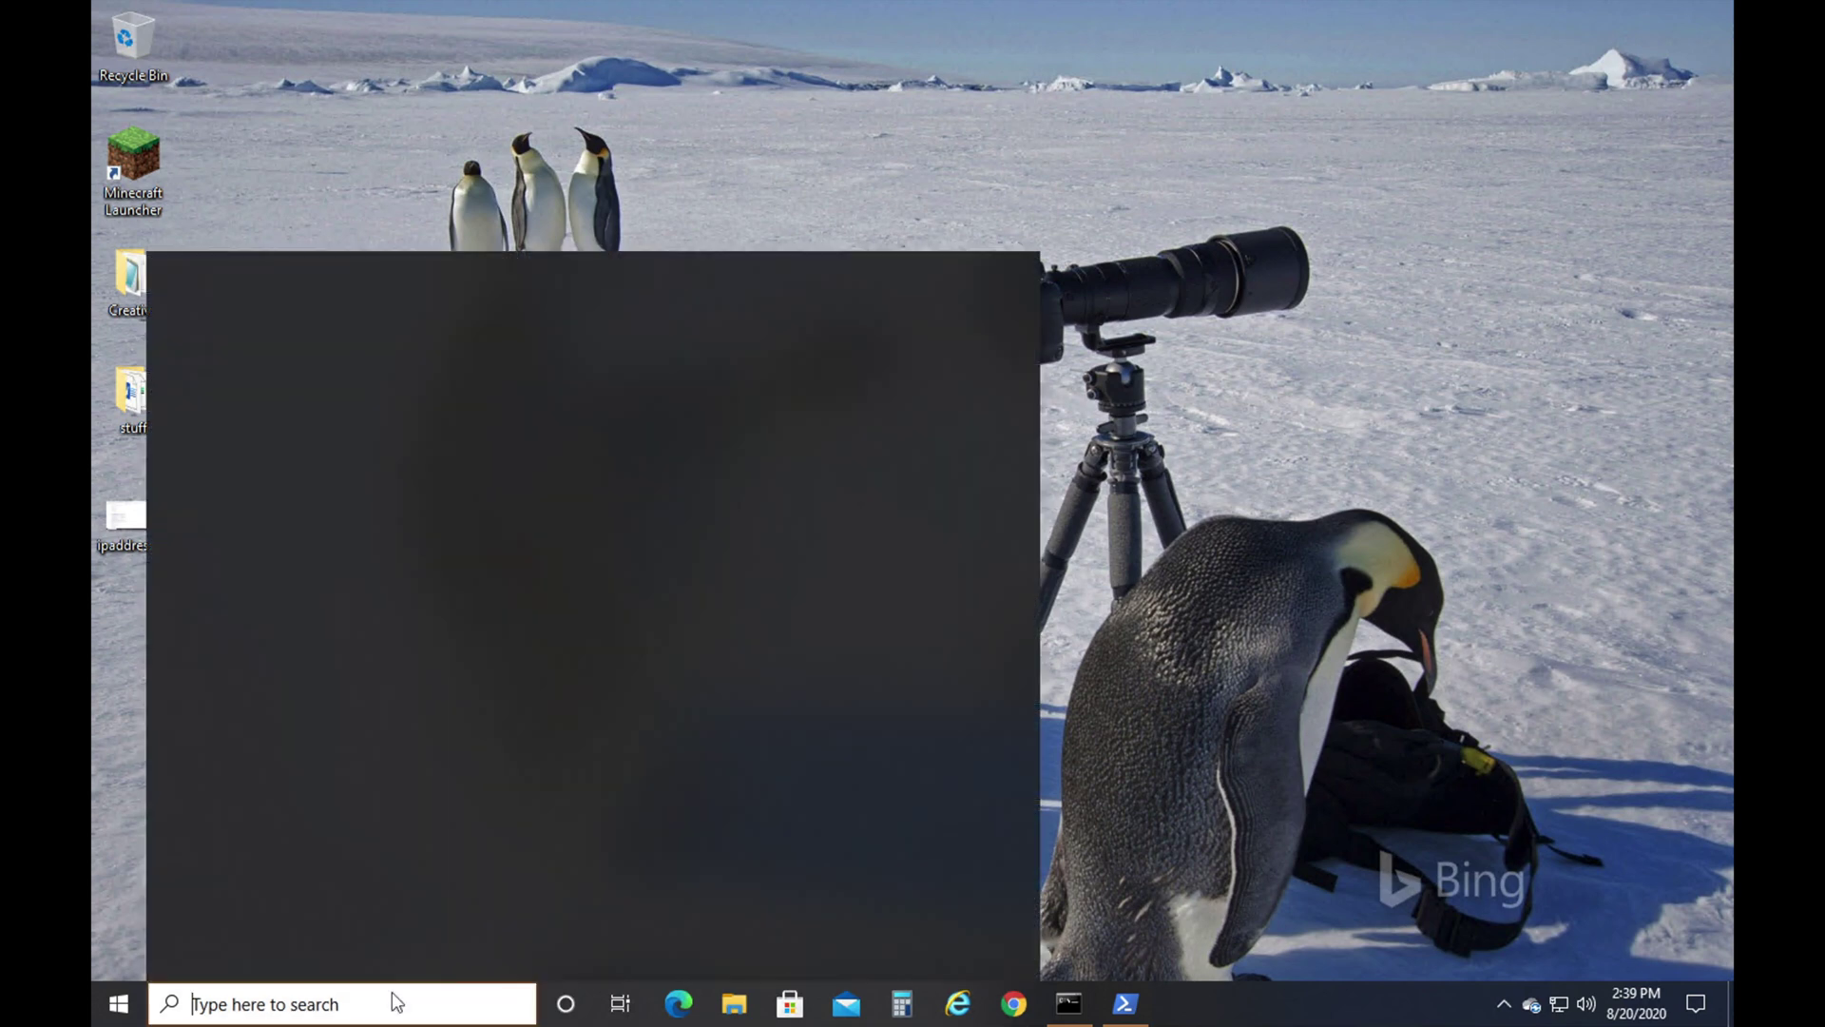
pyautogui.write('cont')
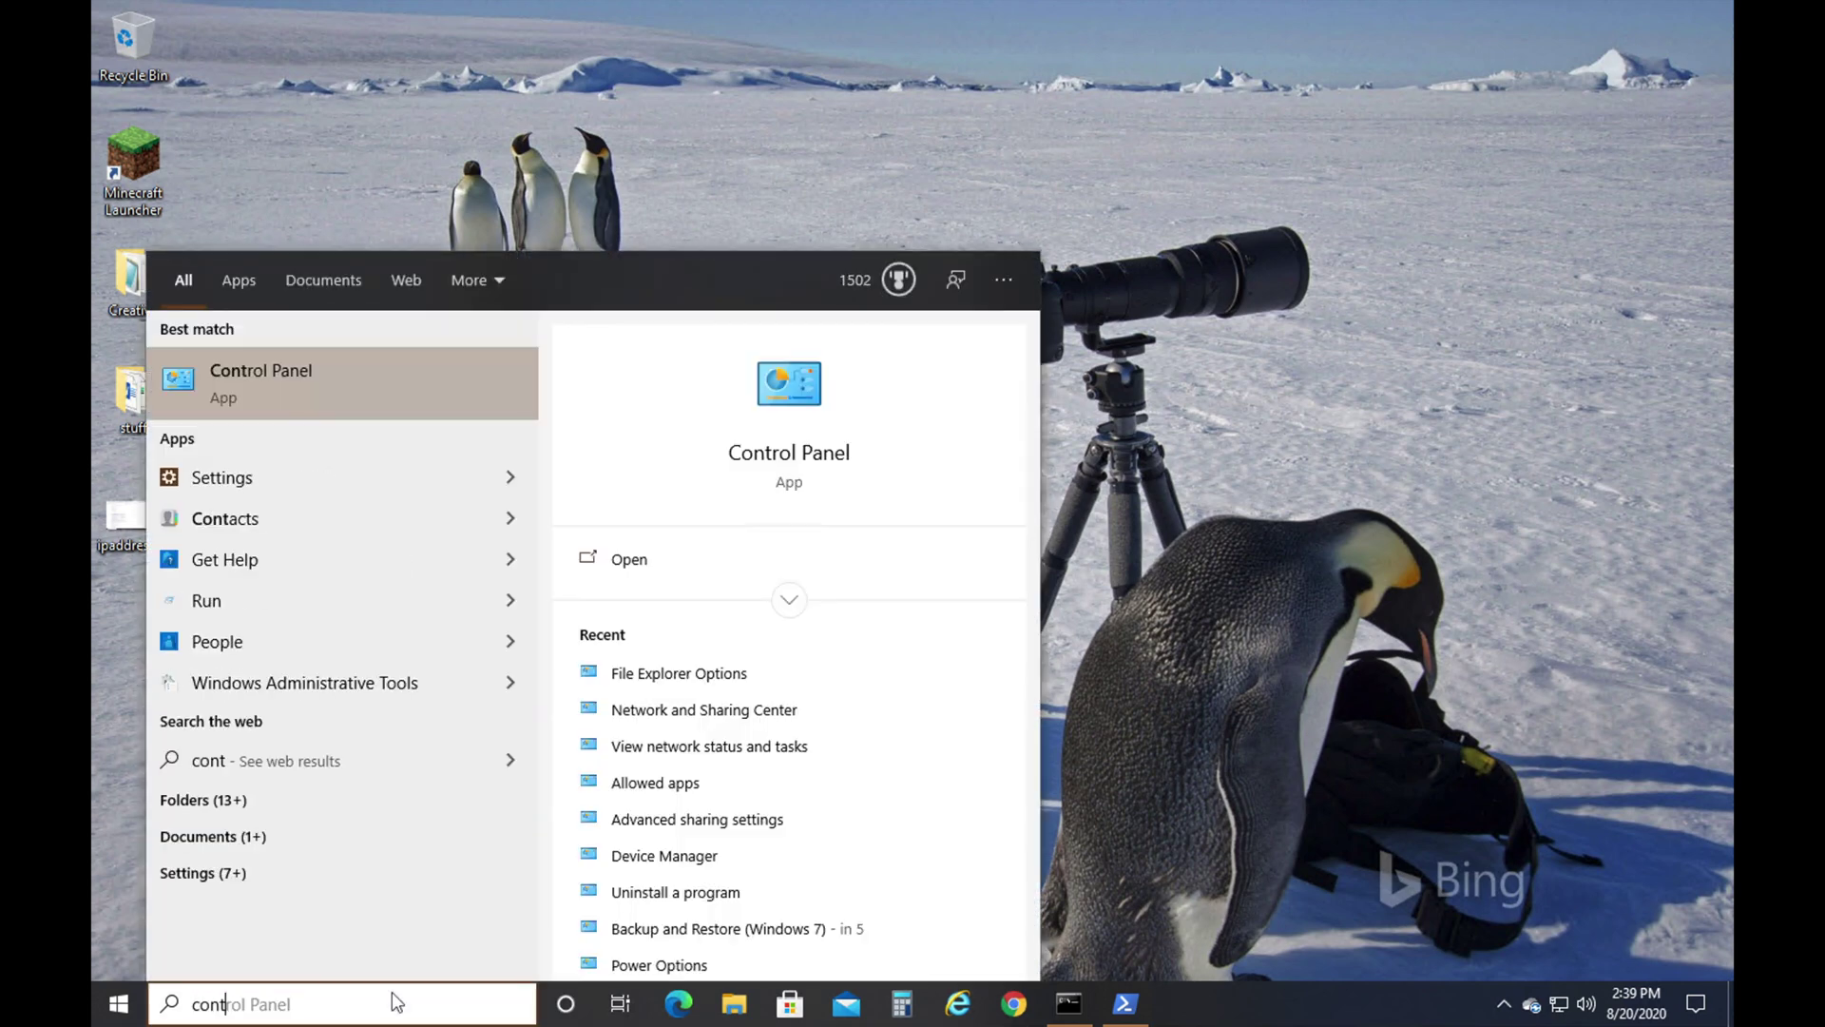
pyautogui.click(409, 381)
pyautogui.click(1405, 281)
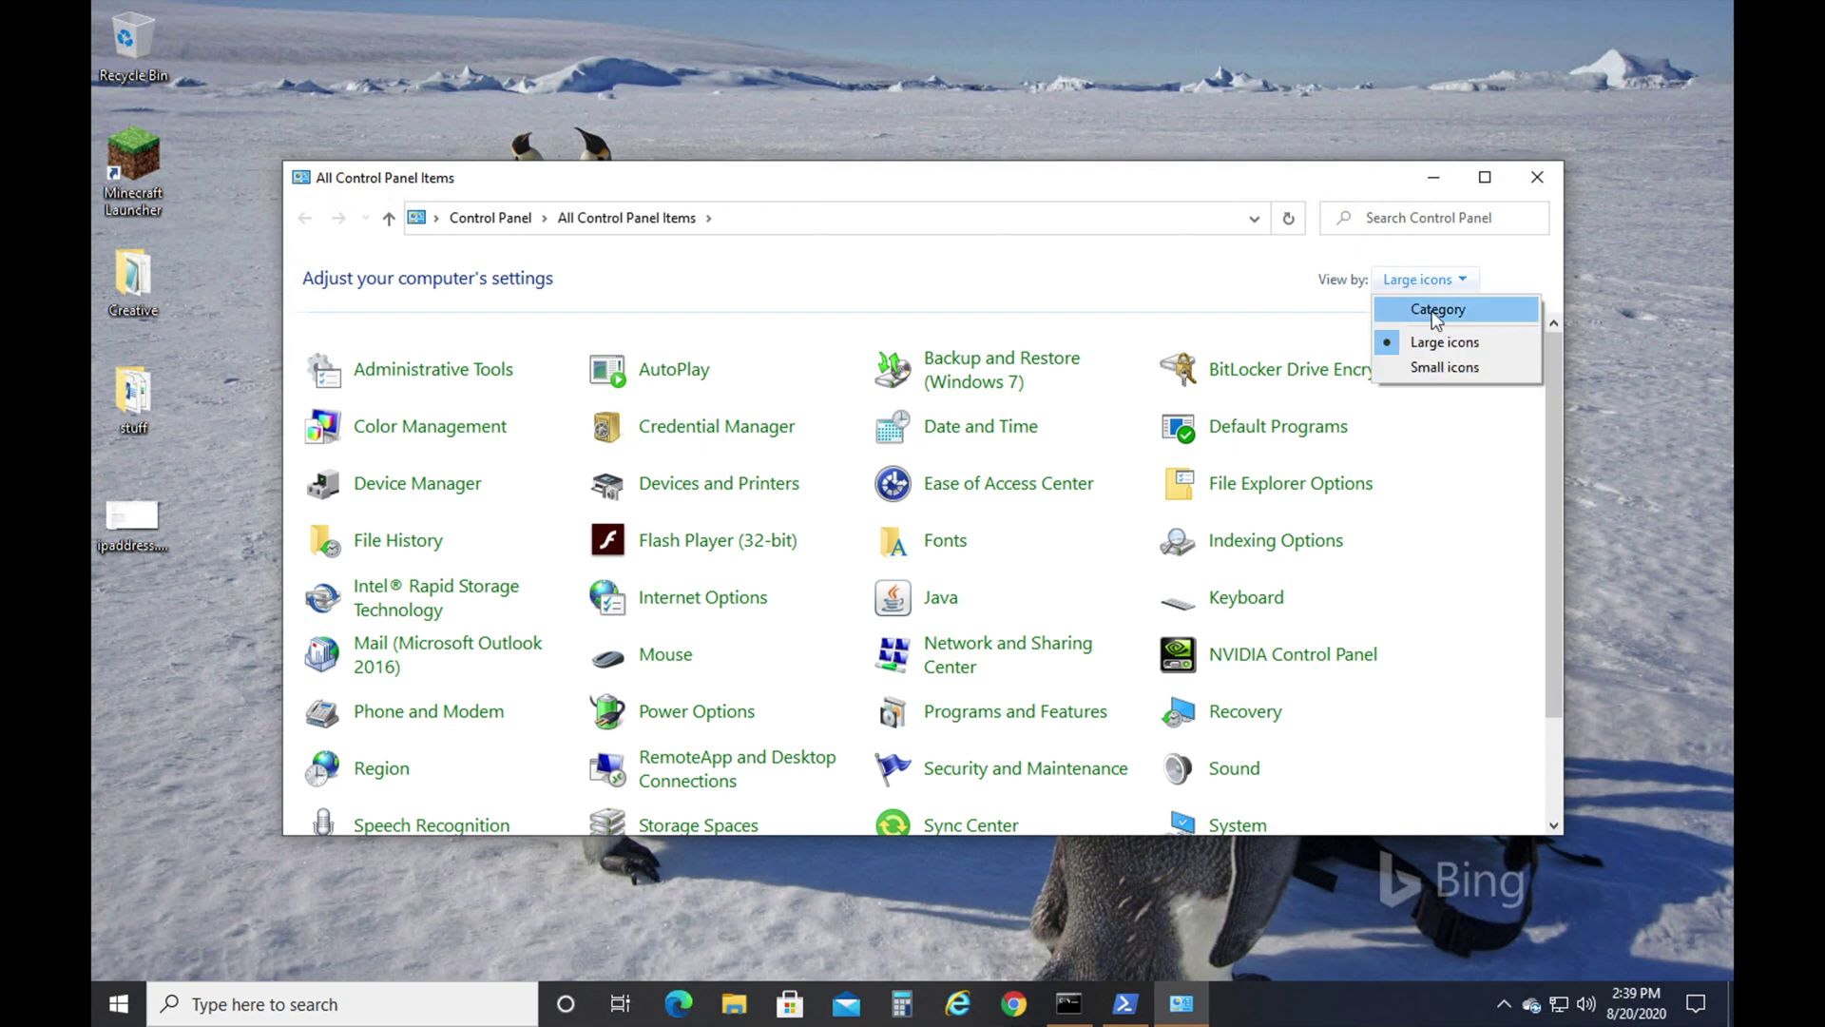
pyautogui.click(1488, 310)
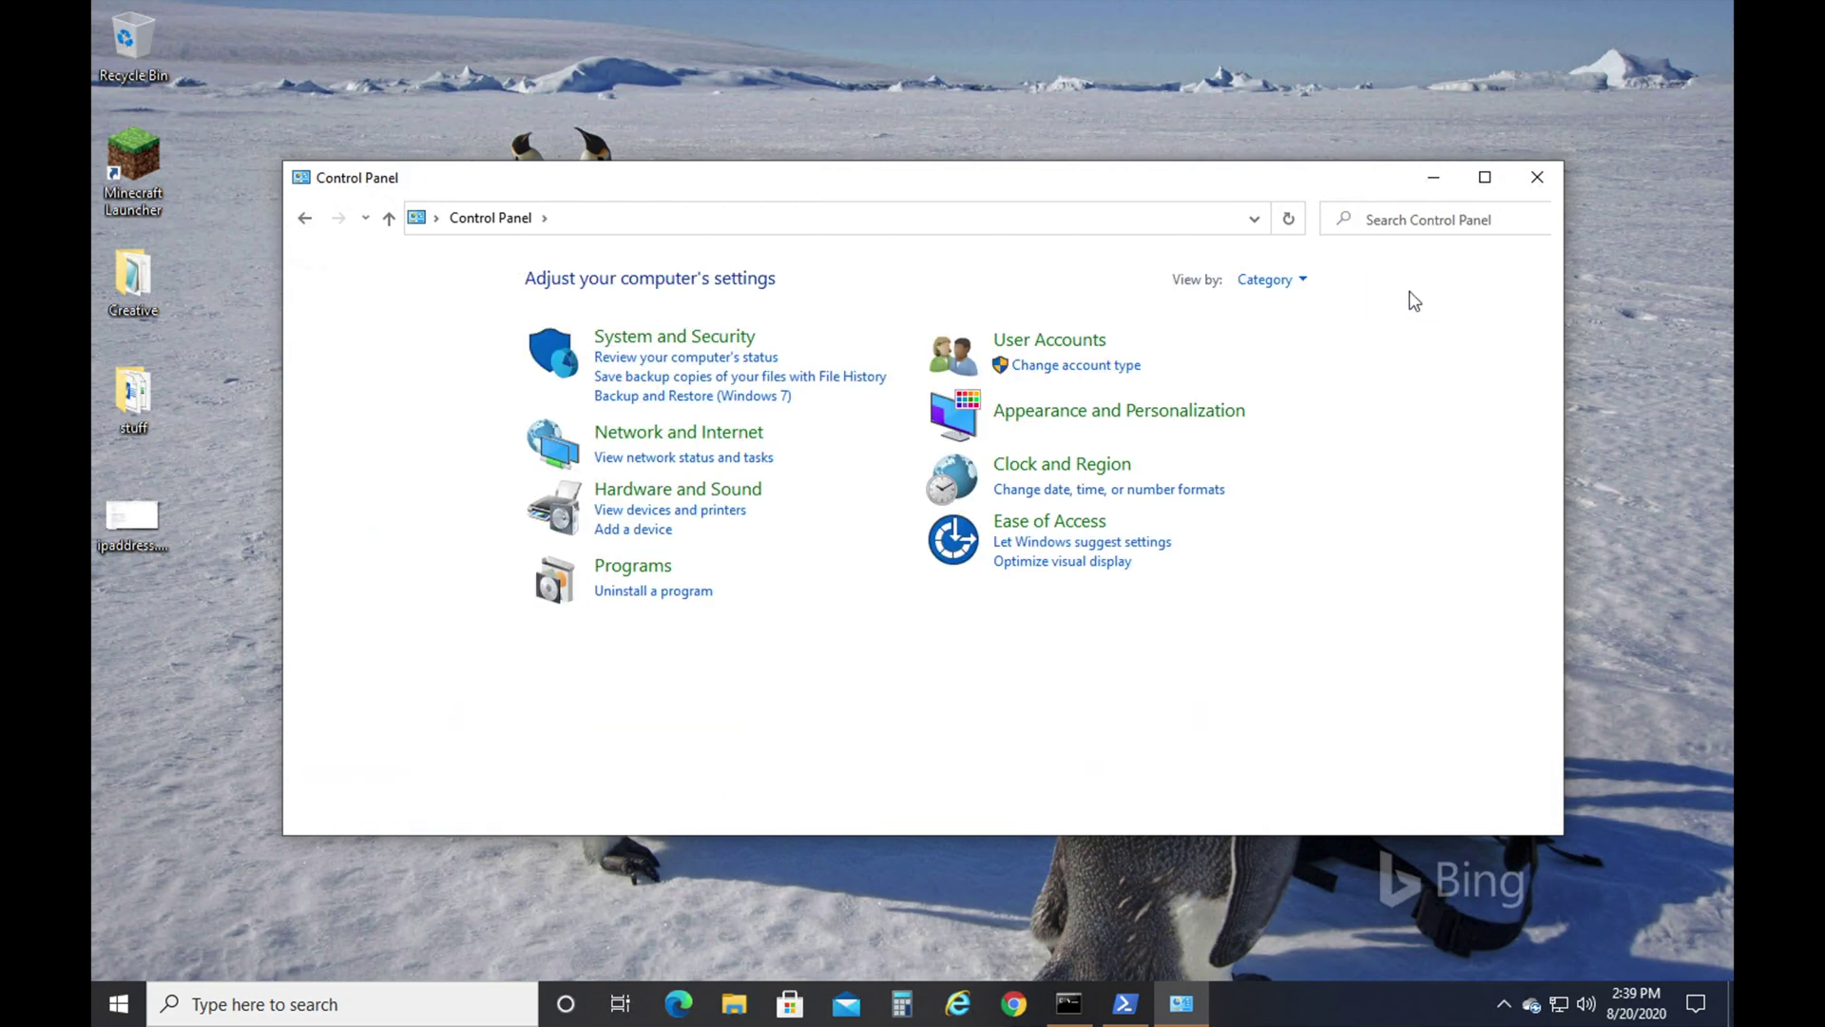
# - Open the network adapter settings through Network and Internet and the Network and Sharing Center
pyautogui.click(672, 436)
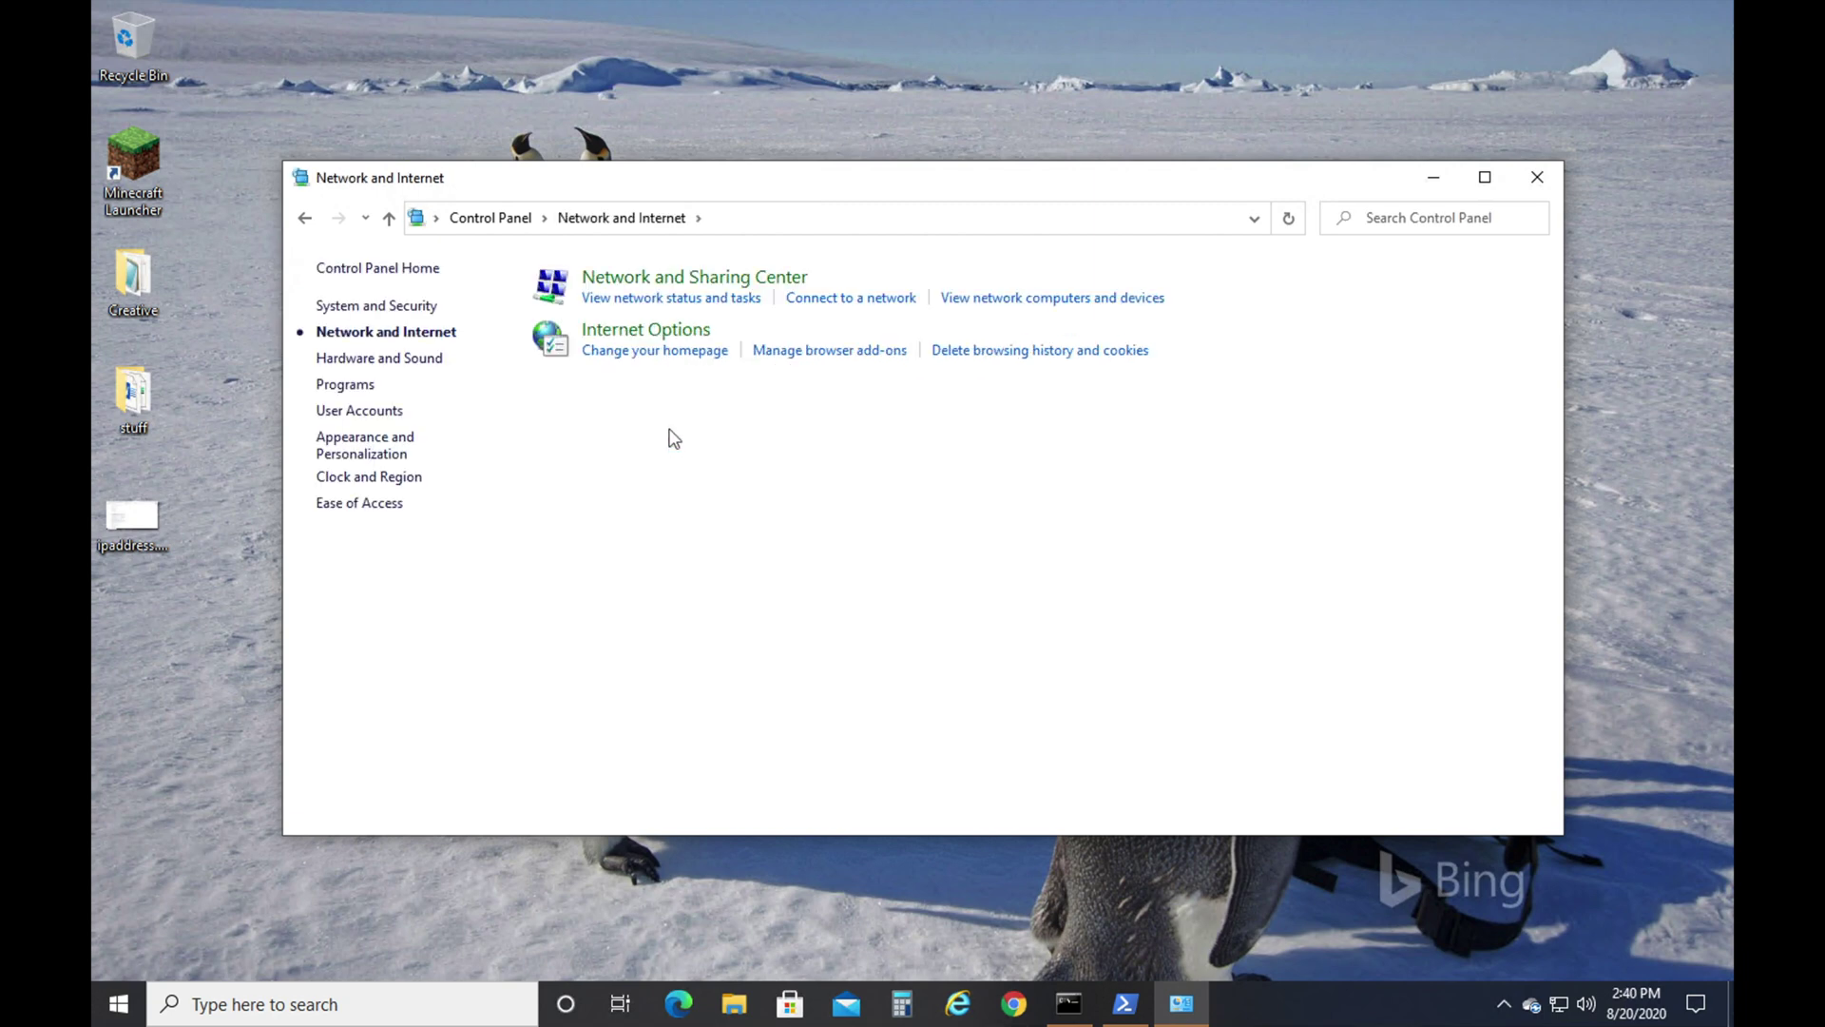
pyautogui.click(647, 286)
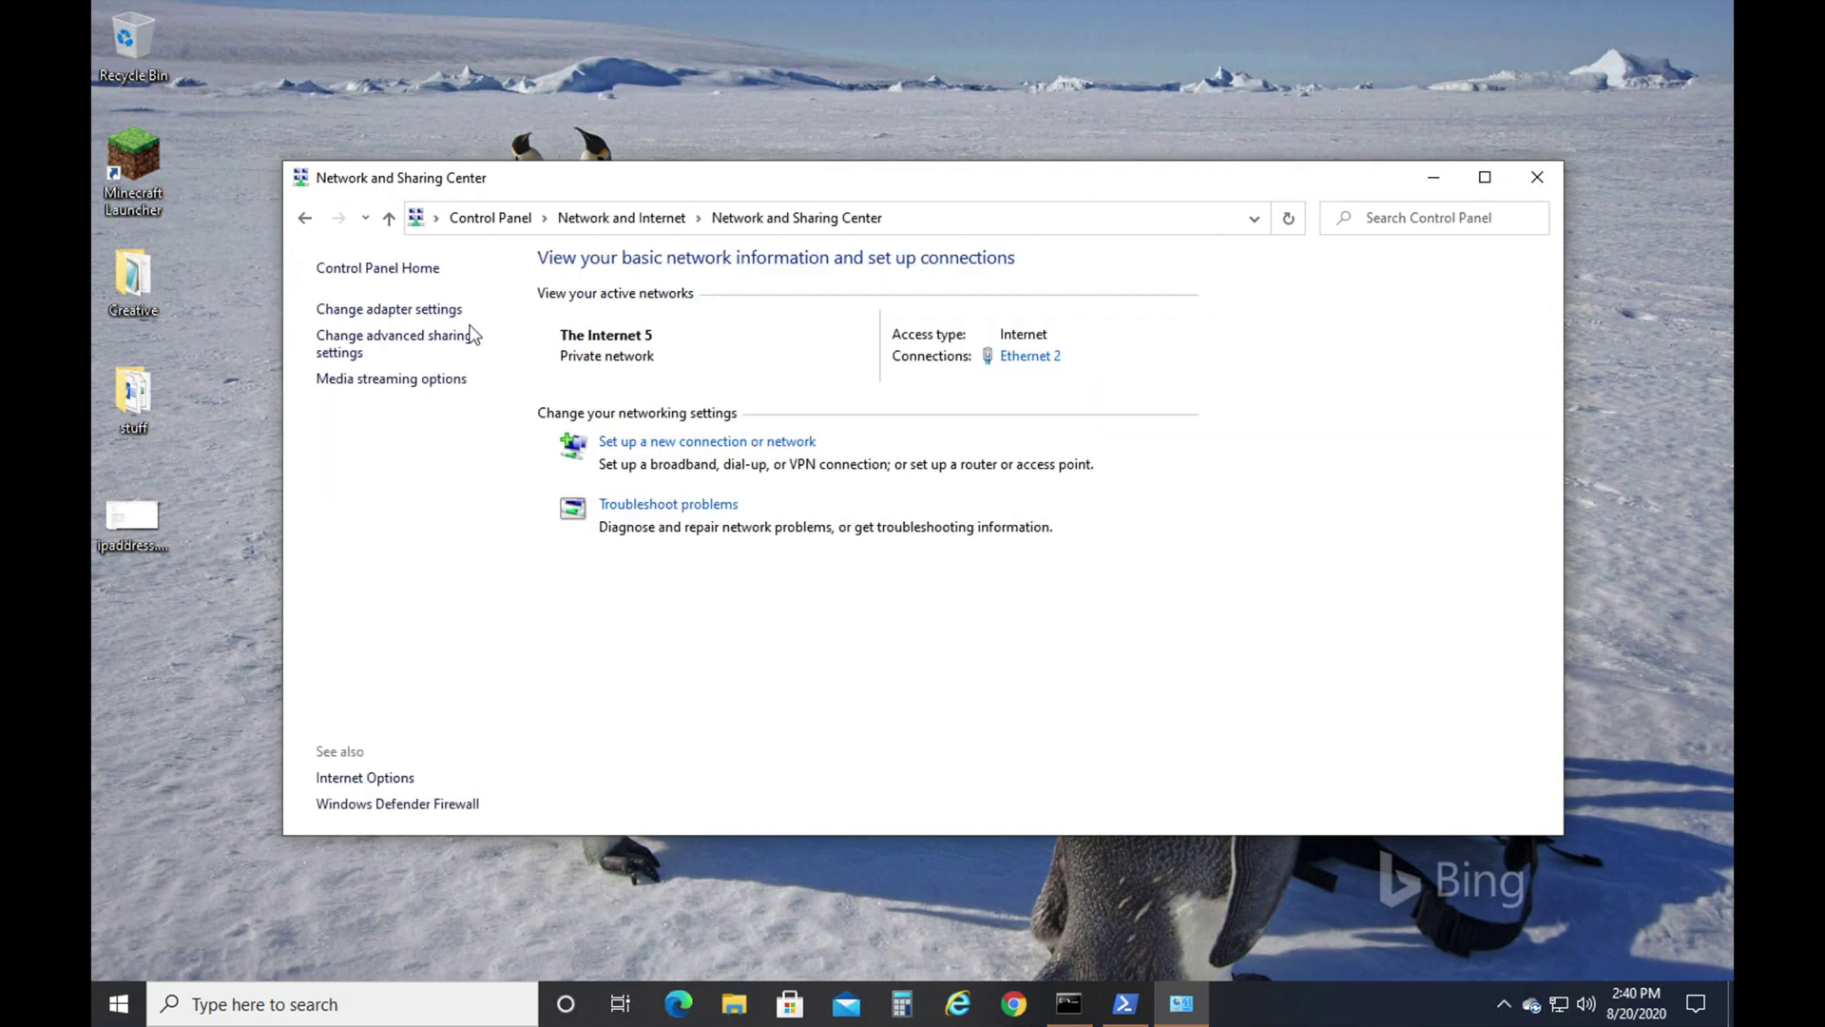
pyautogui.click(406, 312)
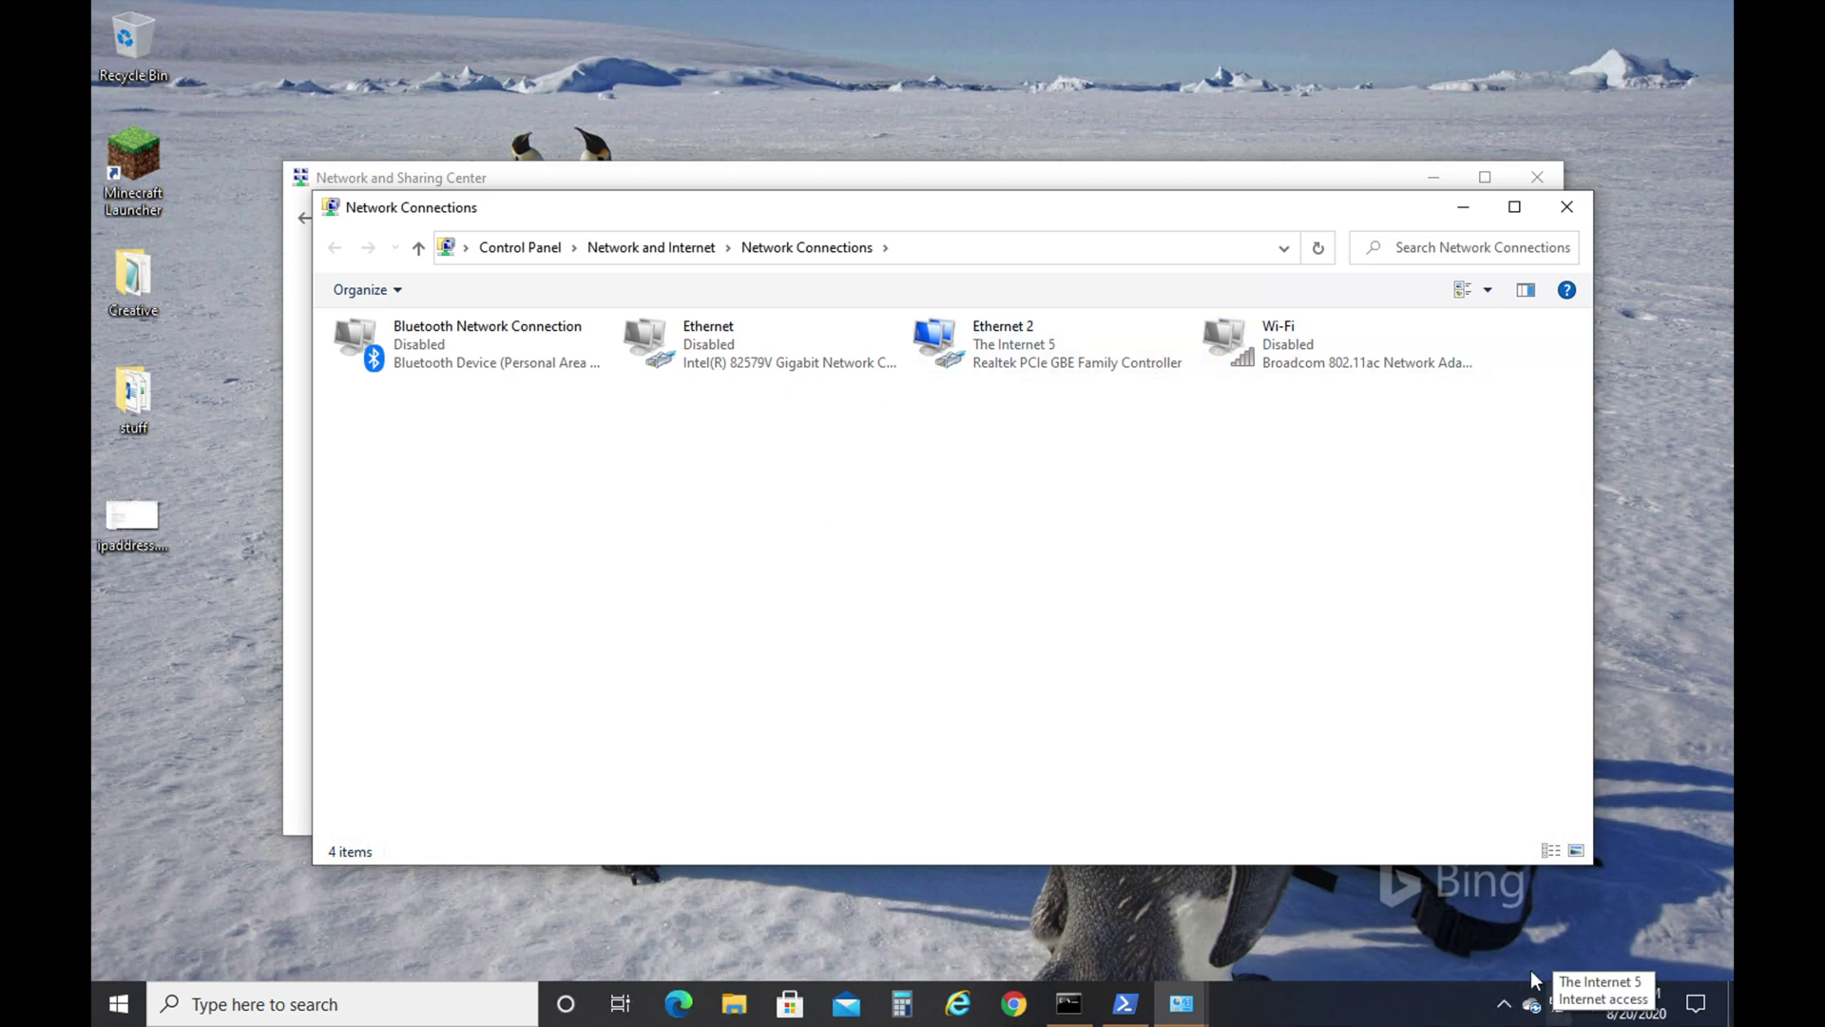
# - Review the protocols enabled in the Ethernet 2 adapter's properties, including Internet Protocol Version 6, and close them with OK
pyautogui.rightClick(984, 363)
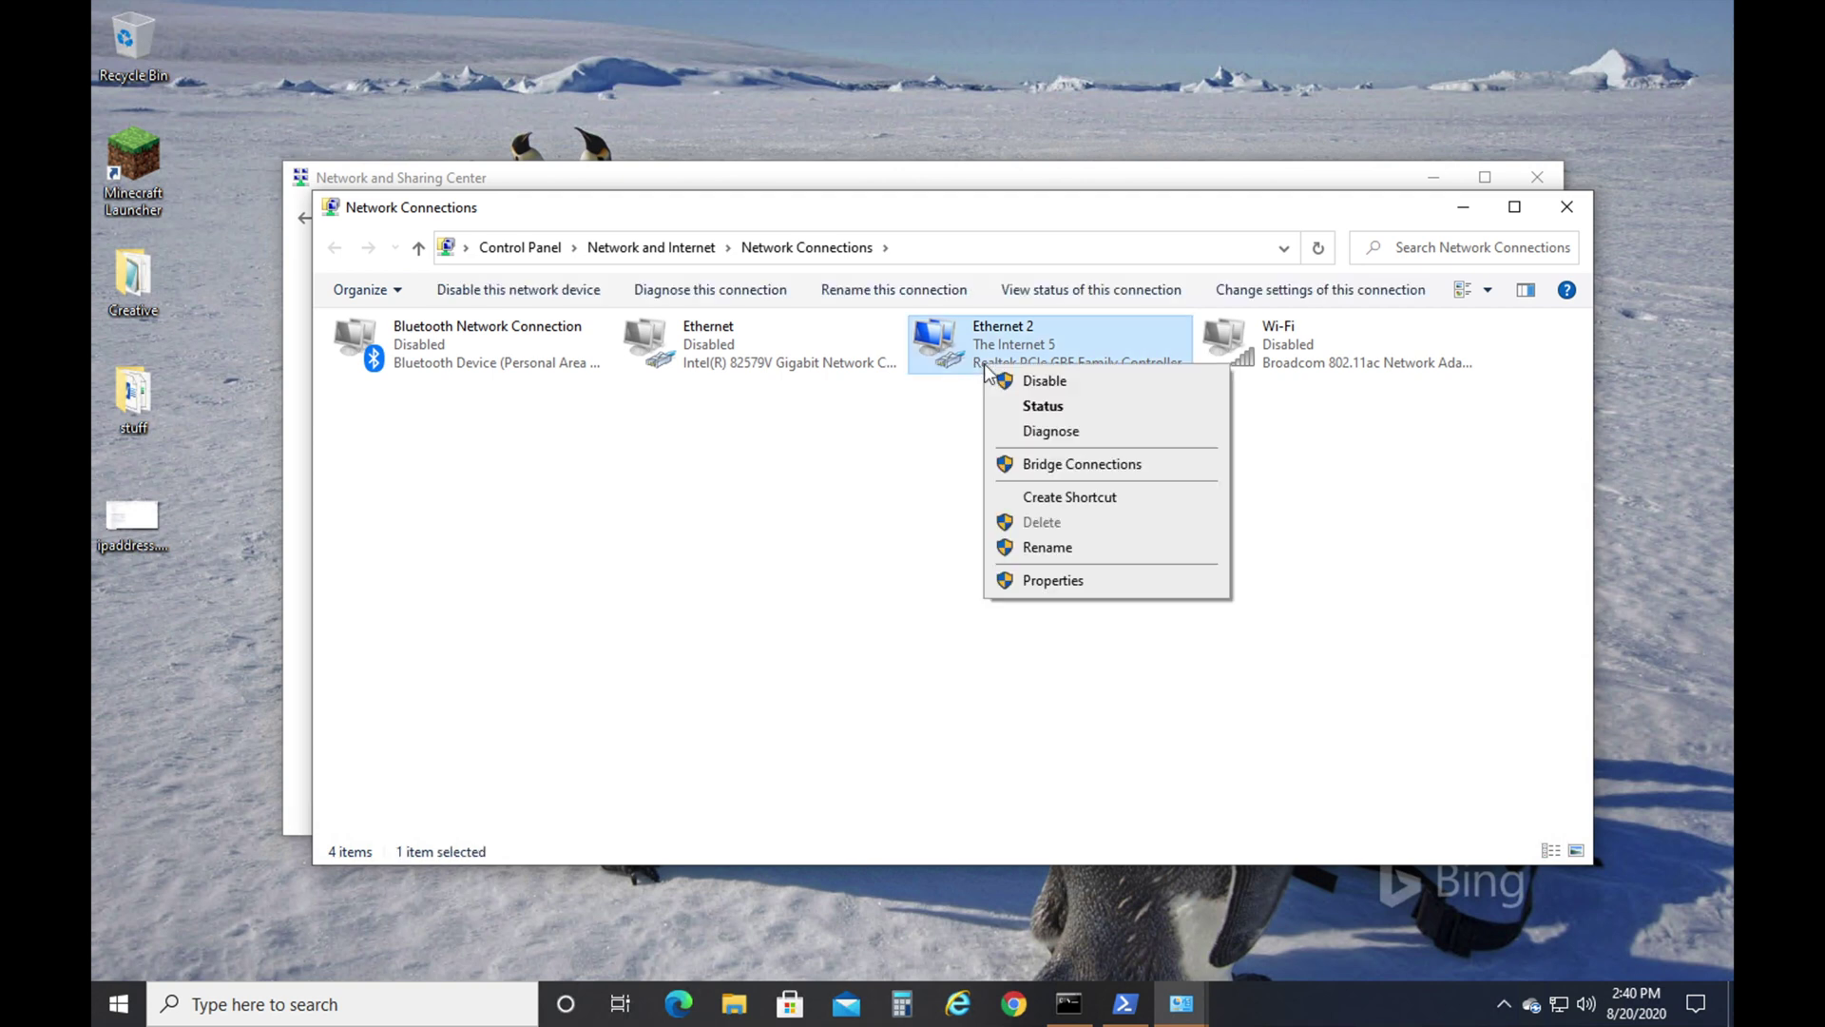
pyautogui.click(1074, 577)
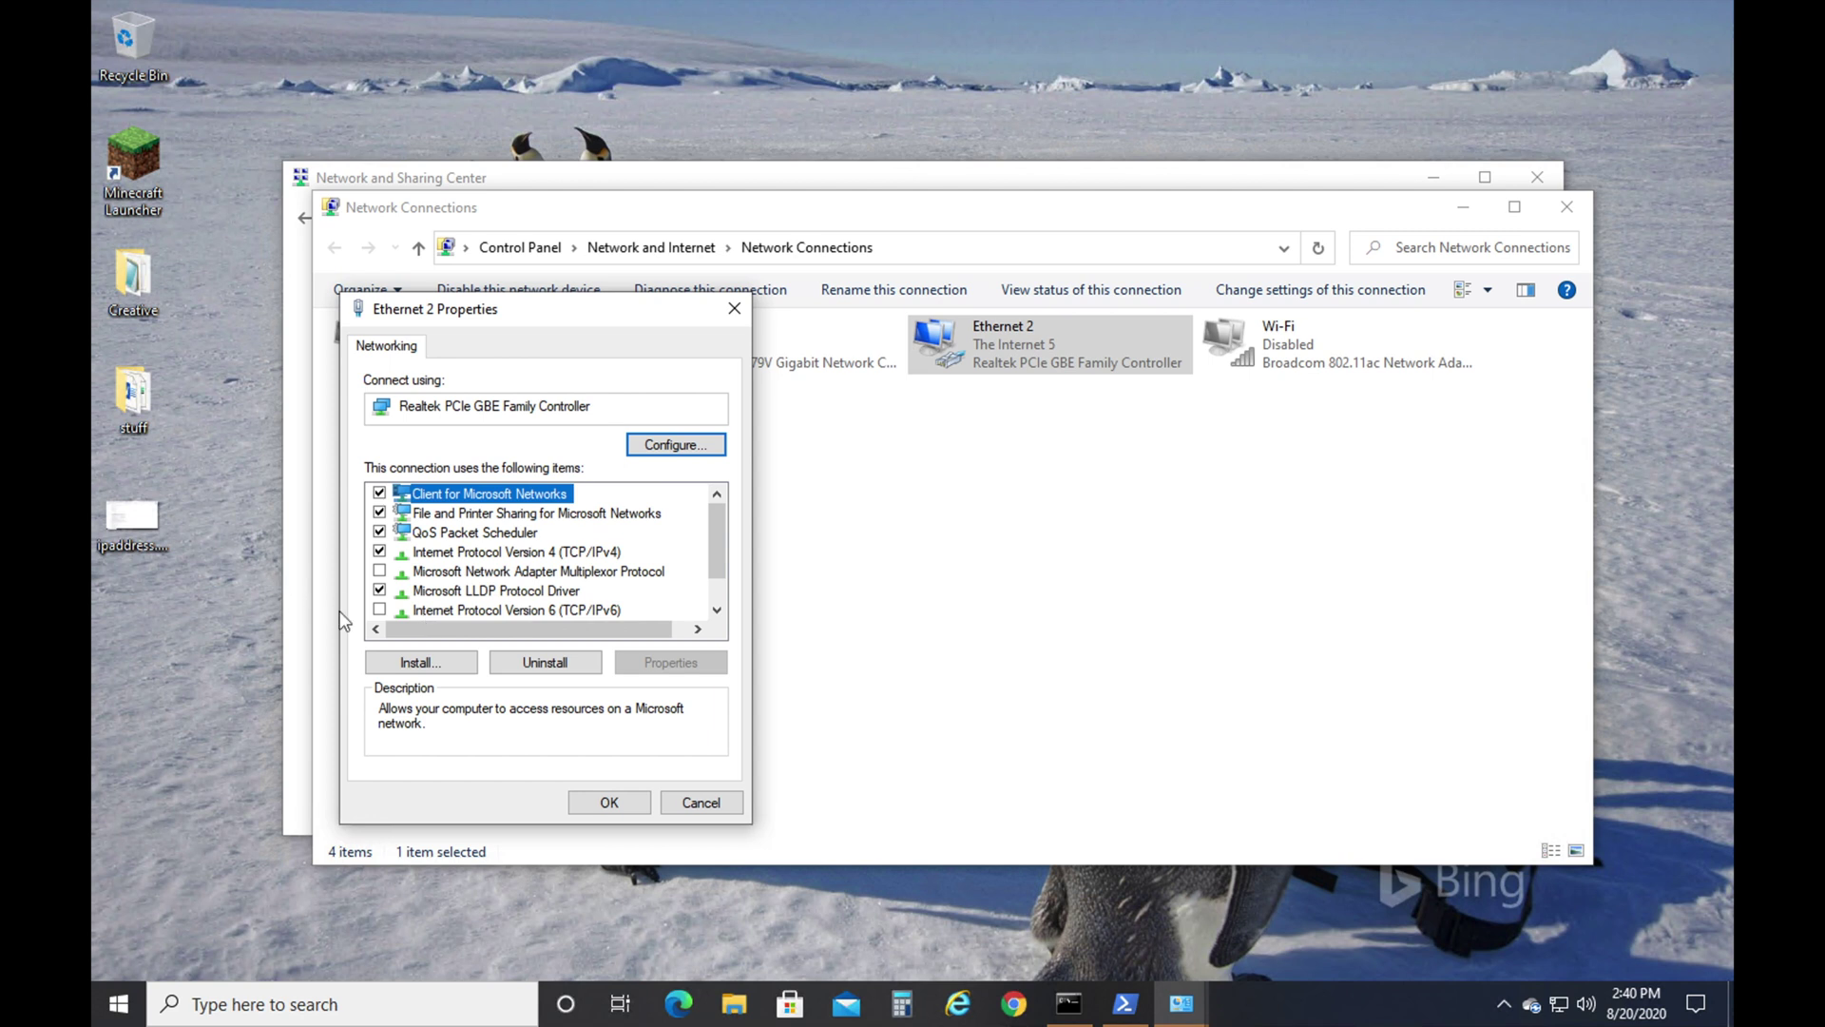
pyautogui.click(576, 803)
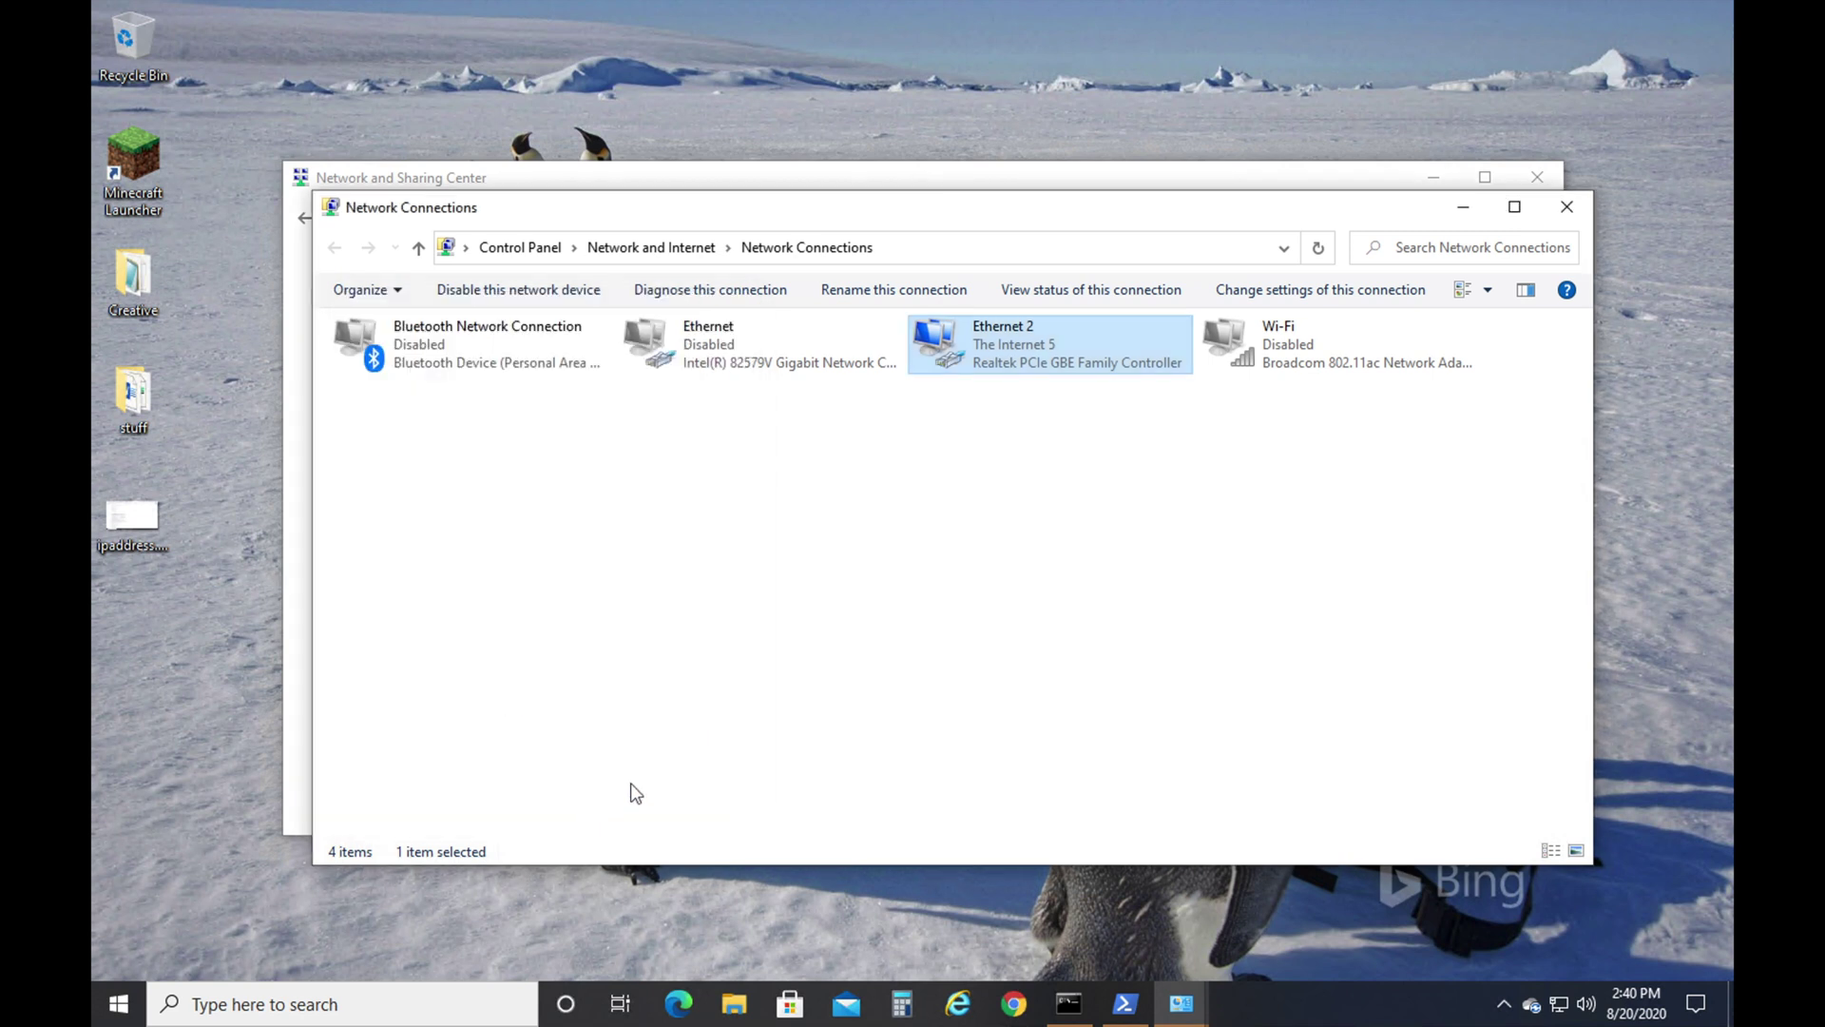